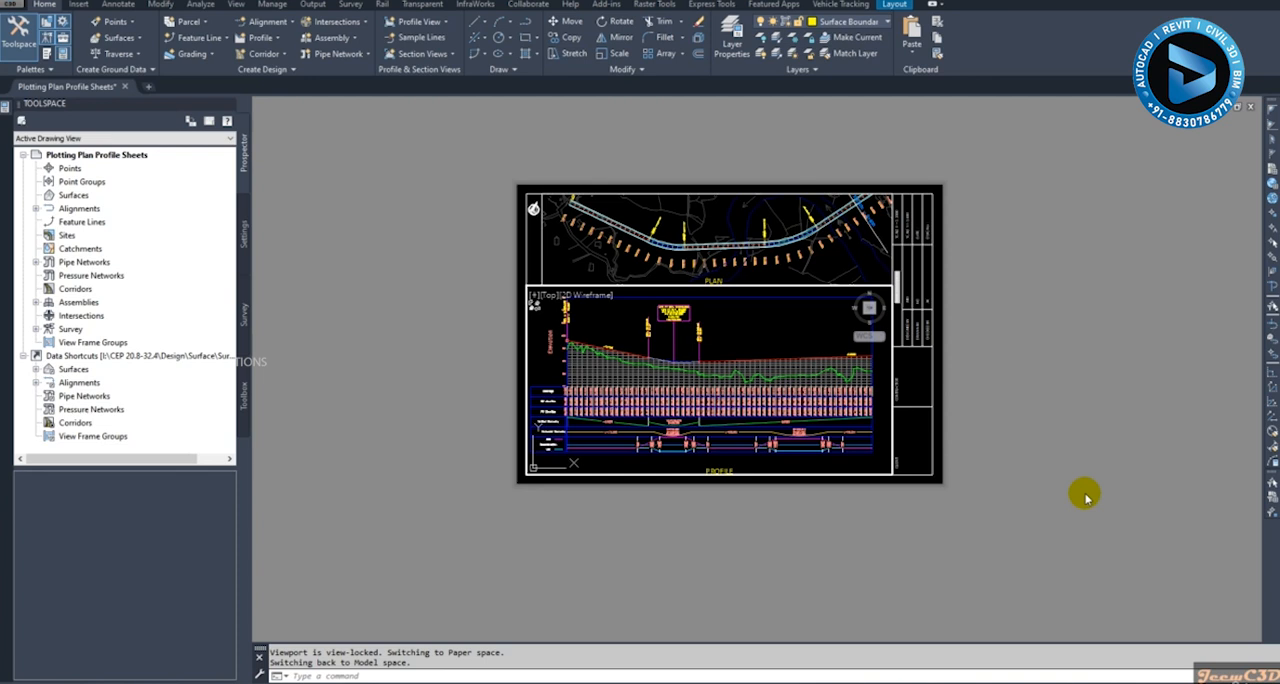
- Leave the active viewport and preview layout 0+000.00-0+600.00's plot with the monochrome.ctb plot style table
{"action": "double_click", "coordinate": [1086, 497]}
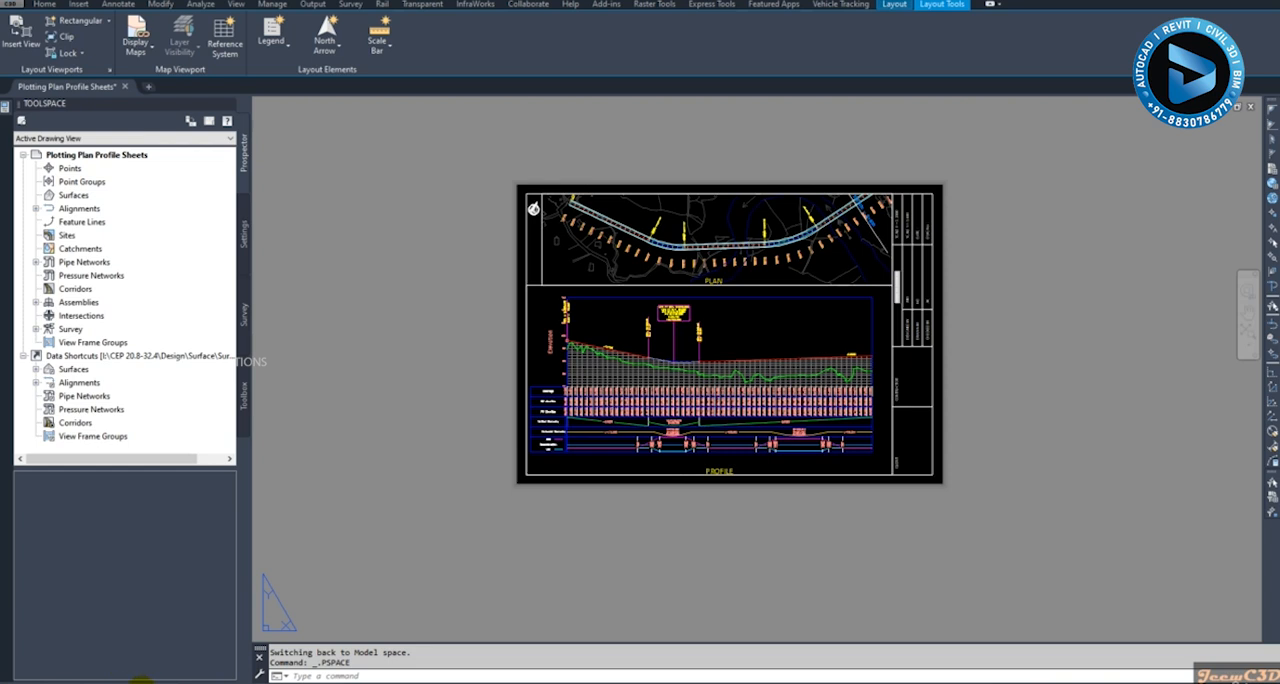
{"action": "right_click", "coordinate": [136, 679]}
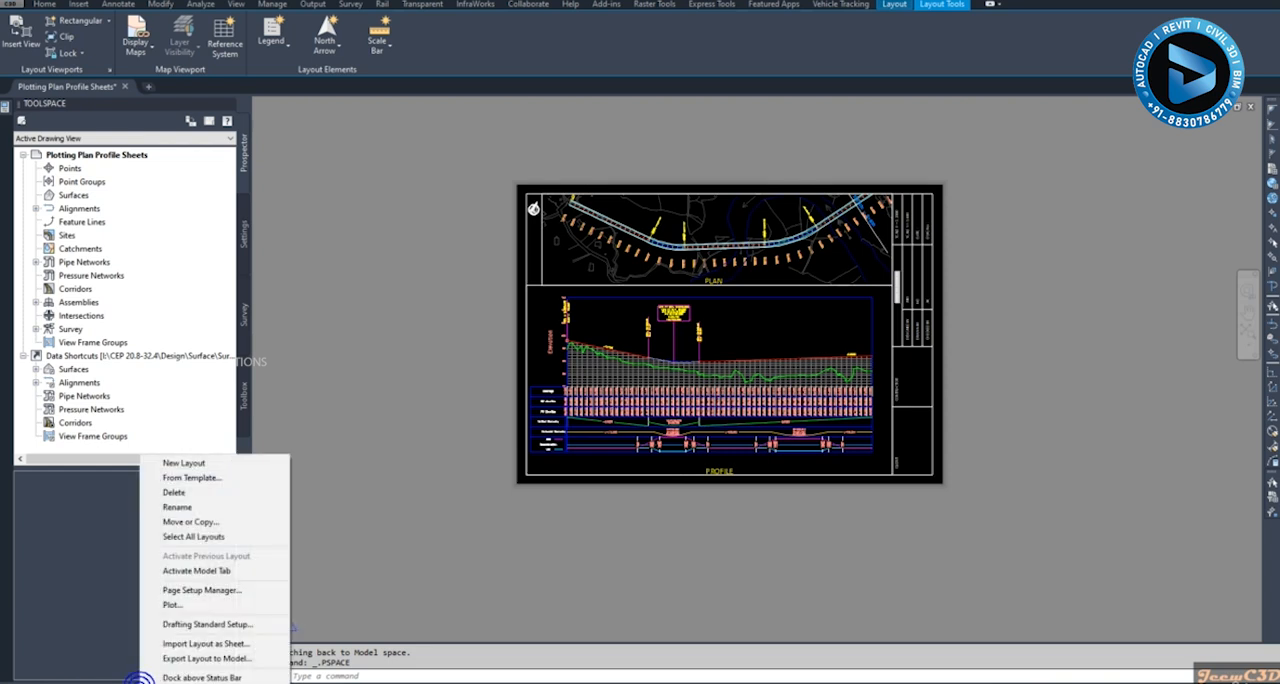
{"action": "left_click", "coordinate": [188, 607]}
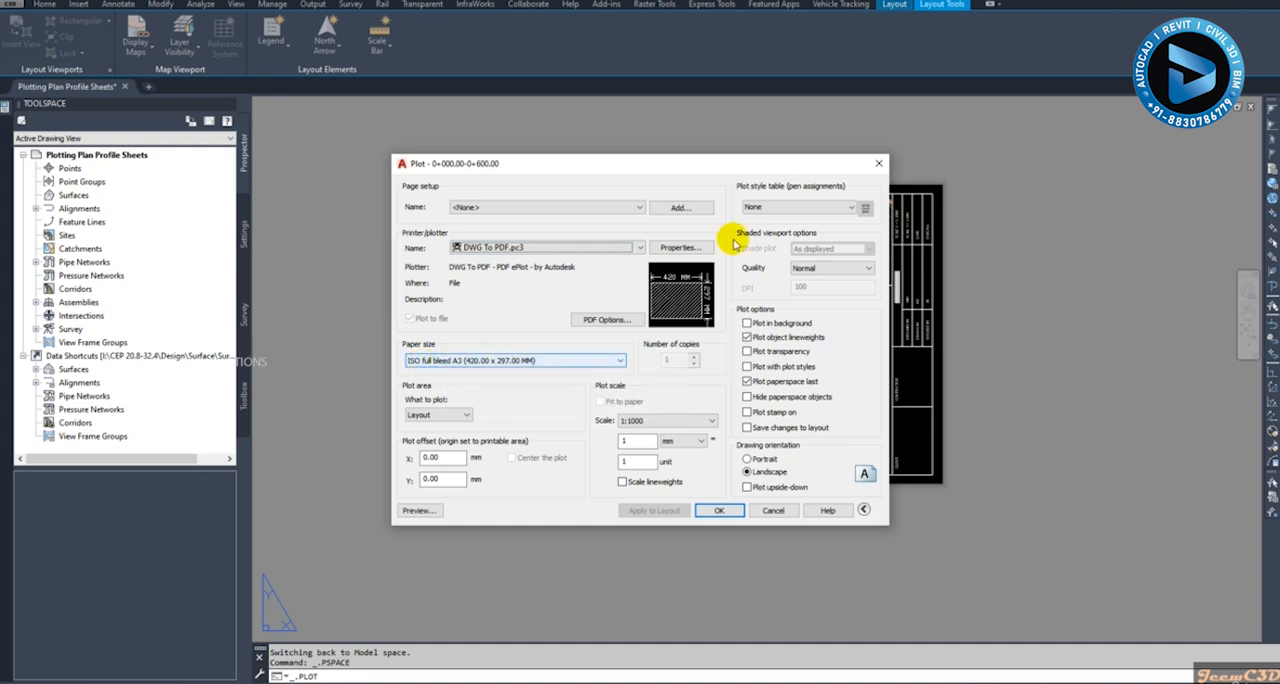
{"action": "left_click", "coordinate": [777, 206]}
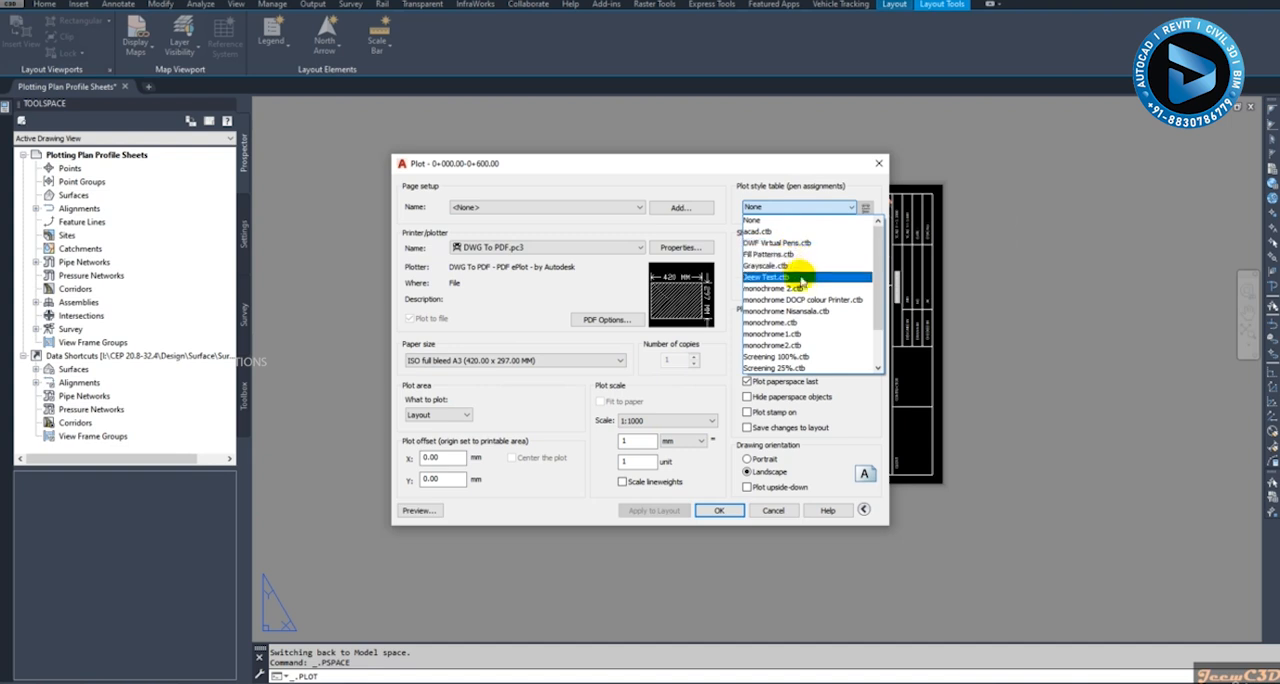
{"action": "left_click", "coordinate": [777, 324]}
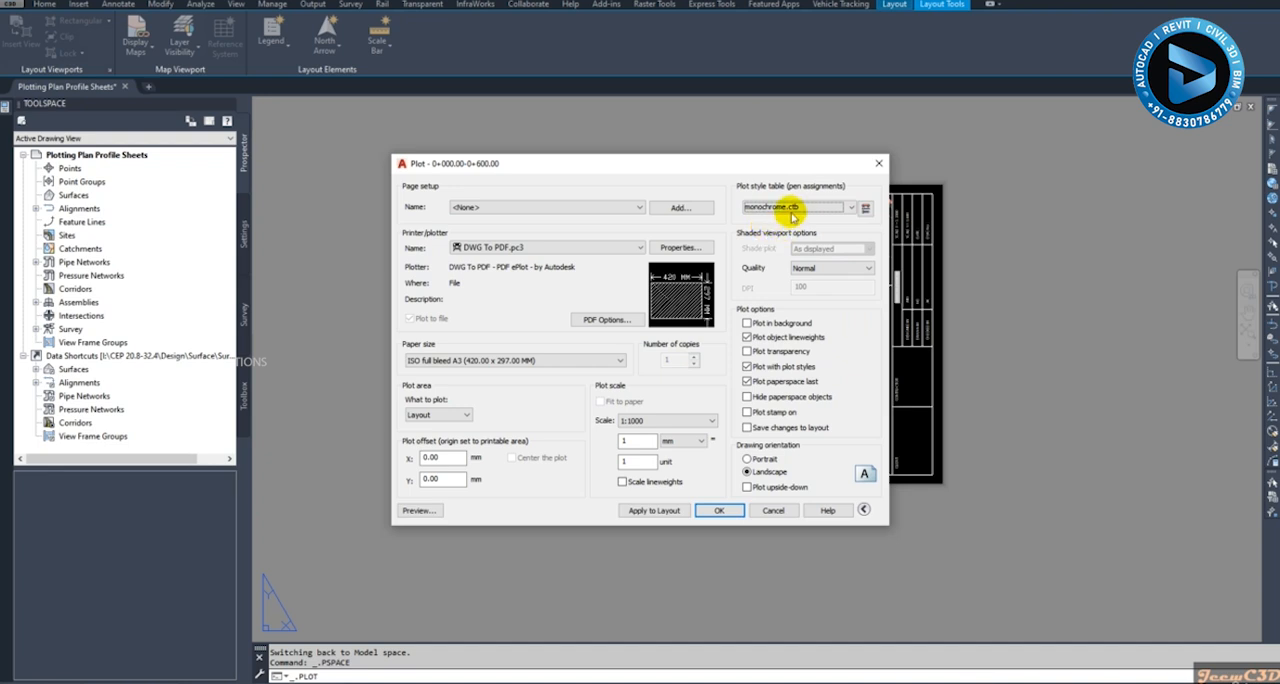
{"action": "left_click", "coordinate": [792, 208]}
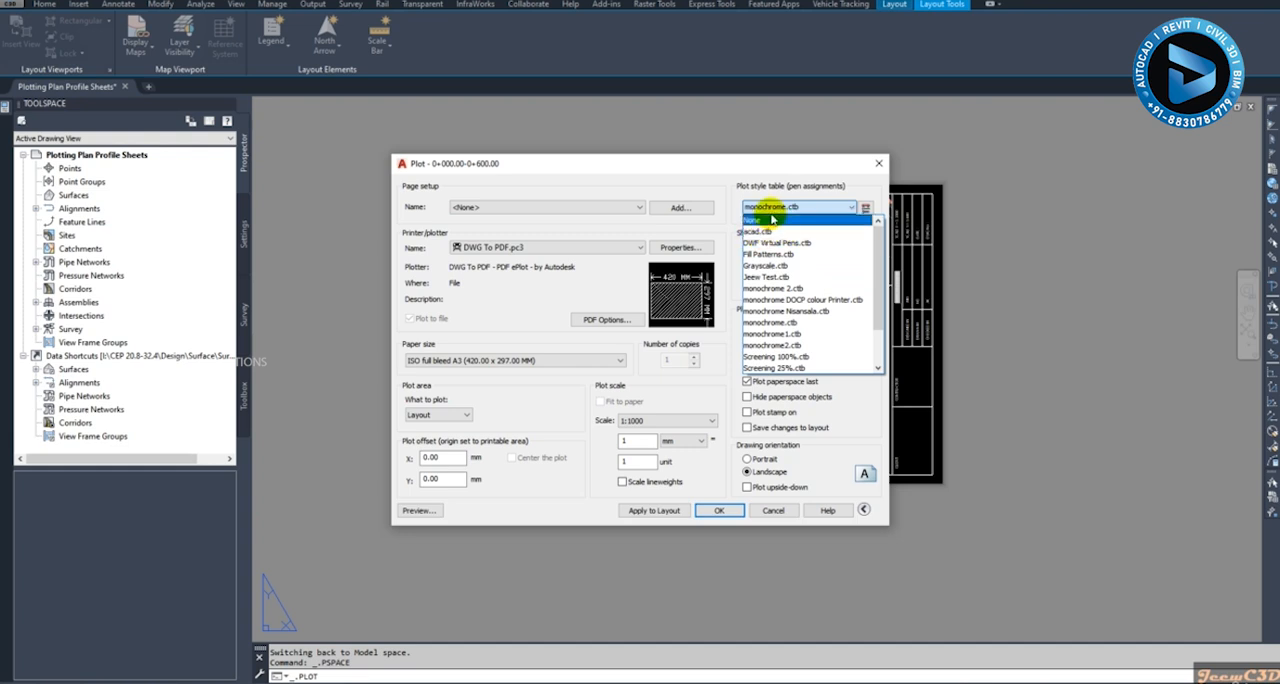
{"action": "left_click", "coordinate": [782, 208]}
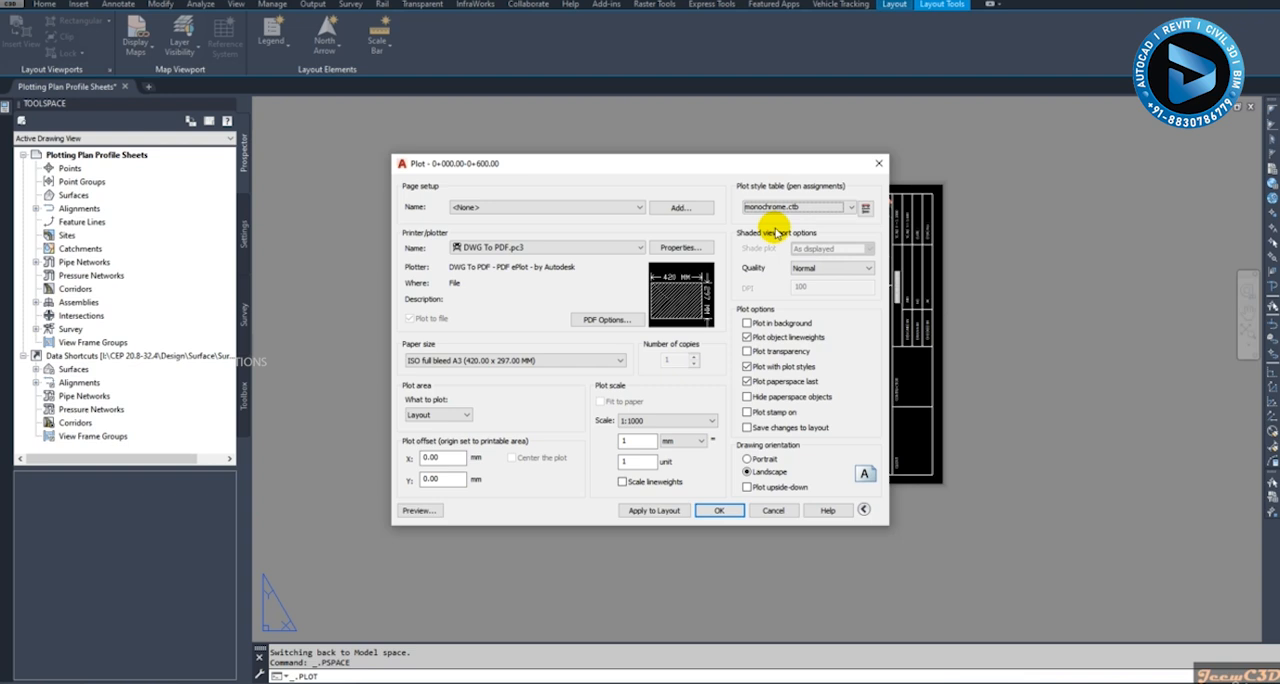
{"action": "left_click", "coordinate": [420, 511]}
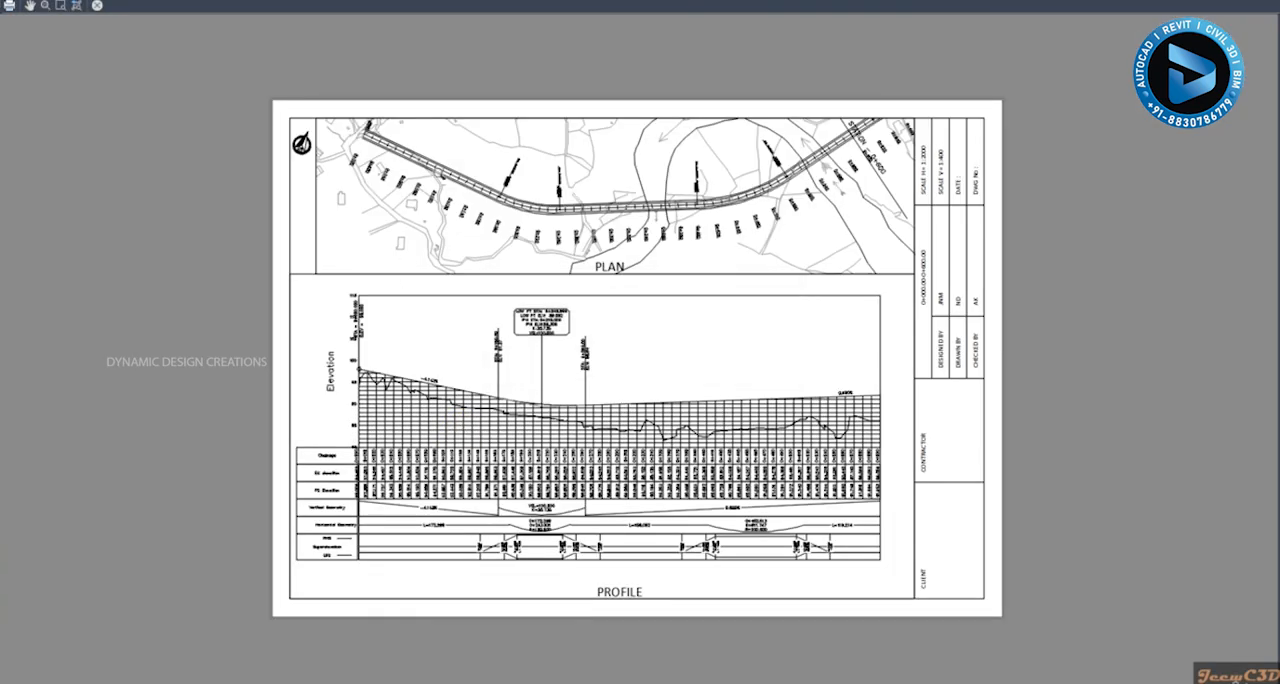
- Examine the road alignment, chainage labels and curve labels of the plan in the plot preview
{"action": "scroll", "coordinate": [438, 157], "scroll_direction": "up", "scroll_amount": 5}
{"action": "scroll", "coordinate": [379, 252], "scroll_direction": "down", "scroll_amount": 2}
{"action": "middle_click_drag", "start_coordinate": [305, 264], "coordinate": [487, 312]}
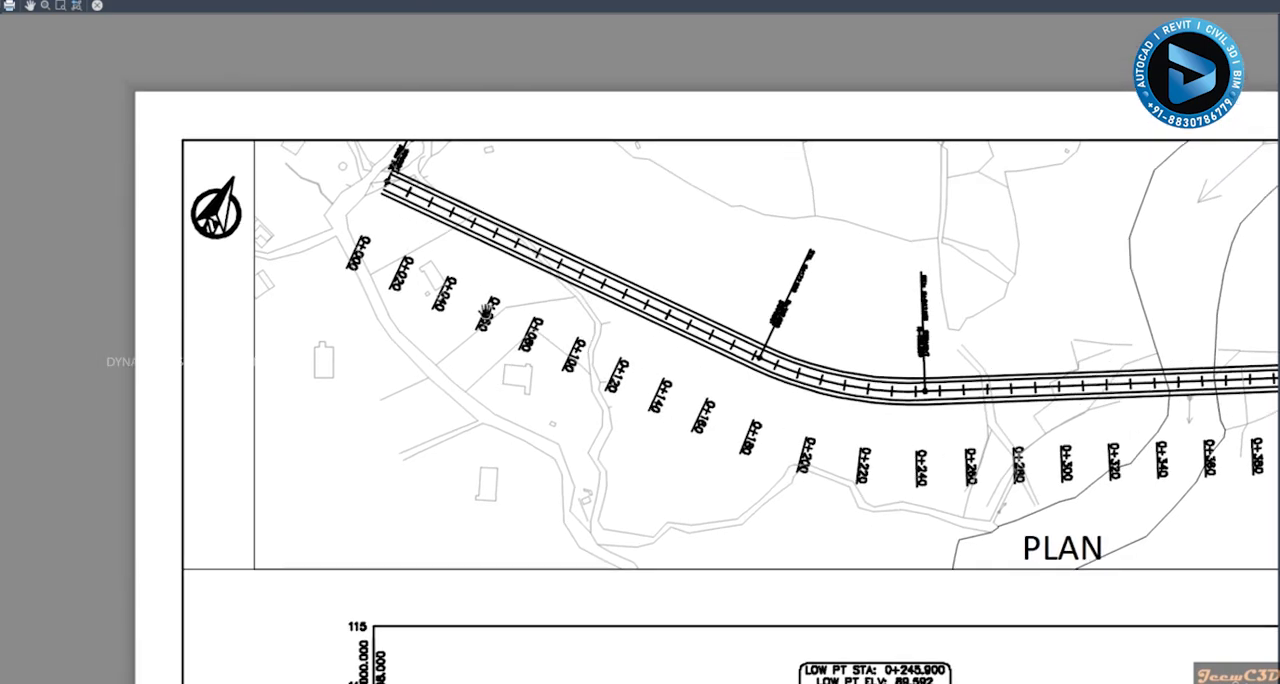
{"action": "scroll", "coordinate": [422, 307], "scroll_direction": "down", "scroll_amount": 2}
{"action": "scroll", "coordinate": [483, 316], "scroll_direction": "up", "scroll_amount": 5}
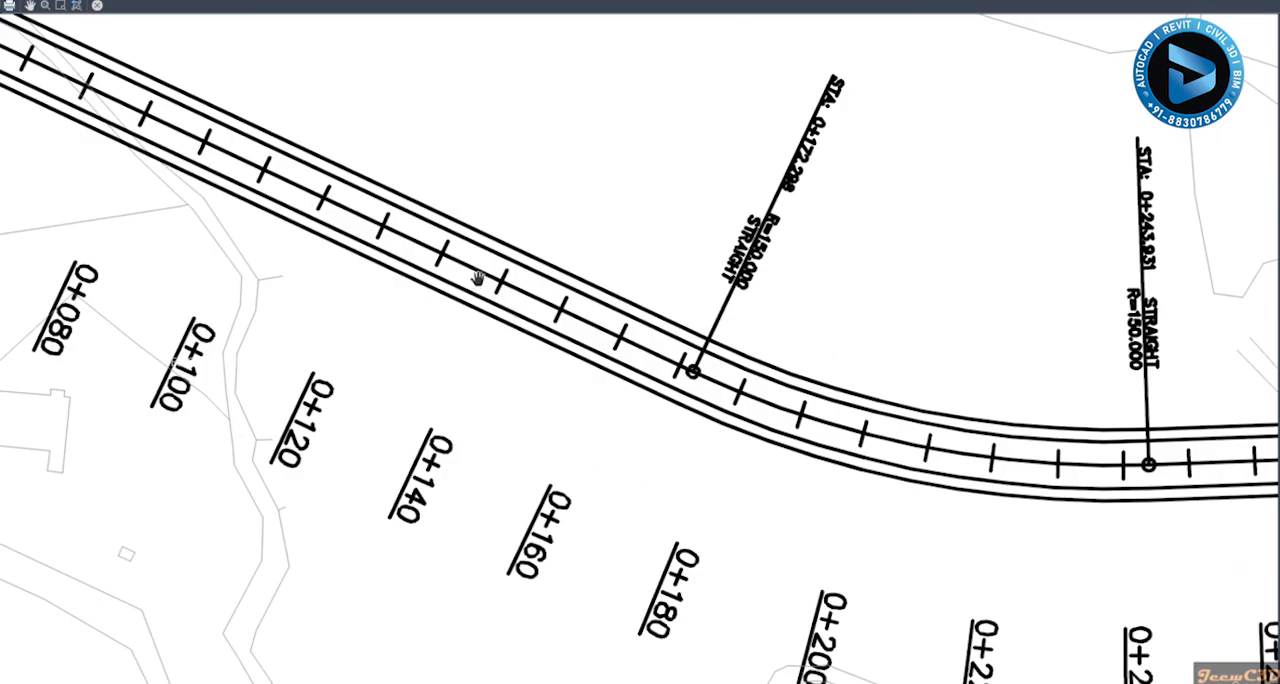
{"action": "scroll", "coordinate": [478, 279], "scroll_direction": "down", "scroll_amount": 6}
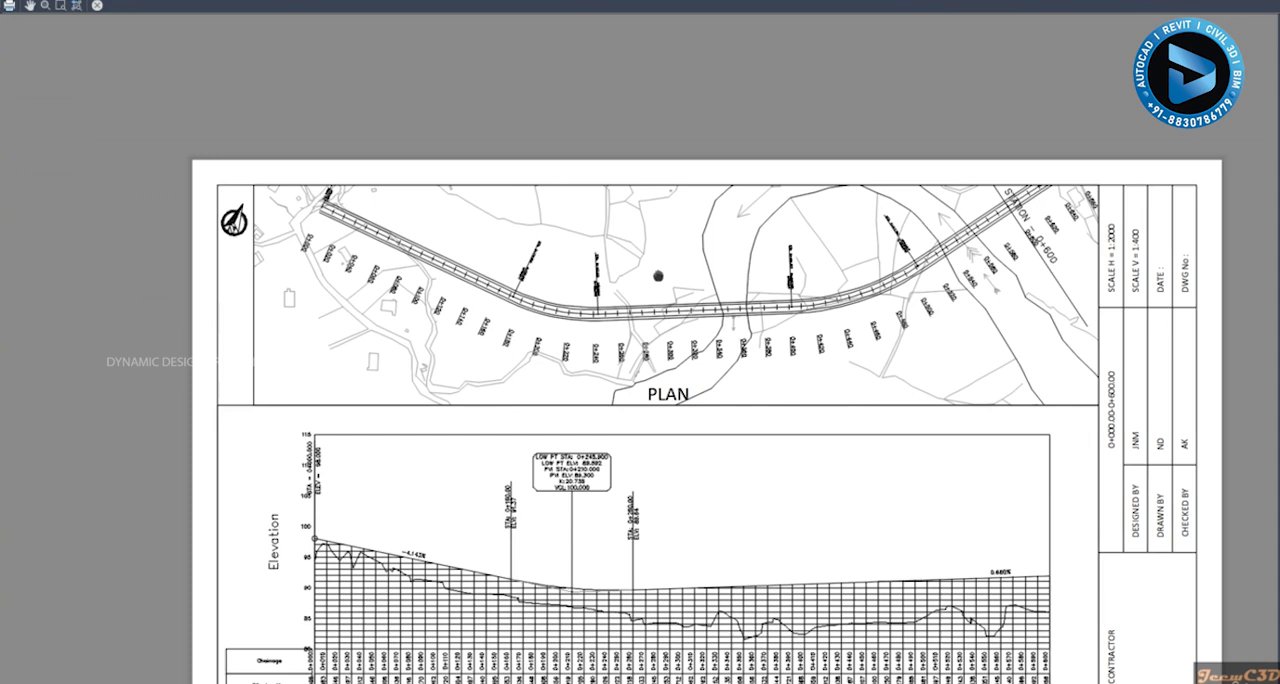
{"action": "middle_click_drag", "start_coordinate": [984, 354], "coordinate": [816, 342]}
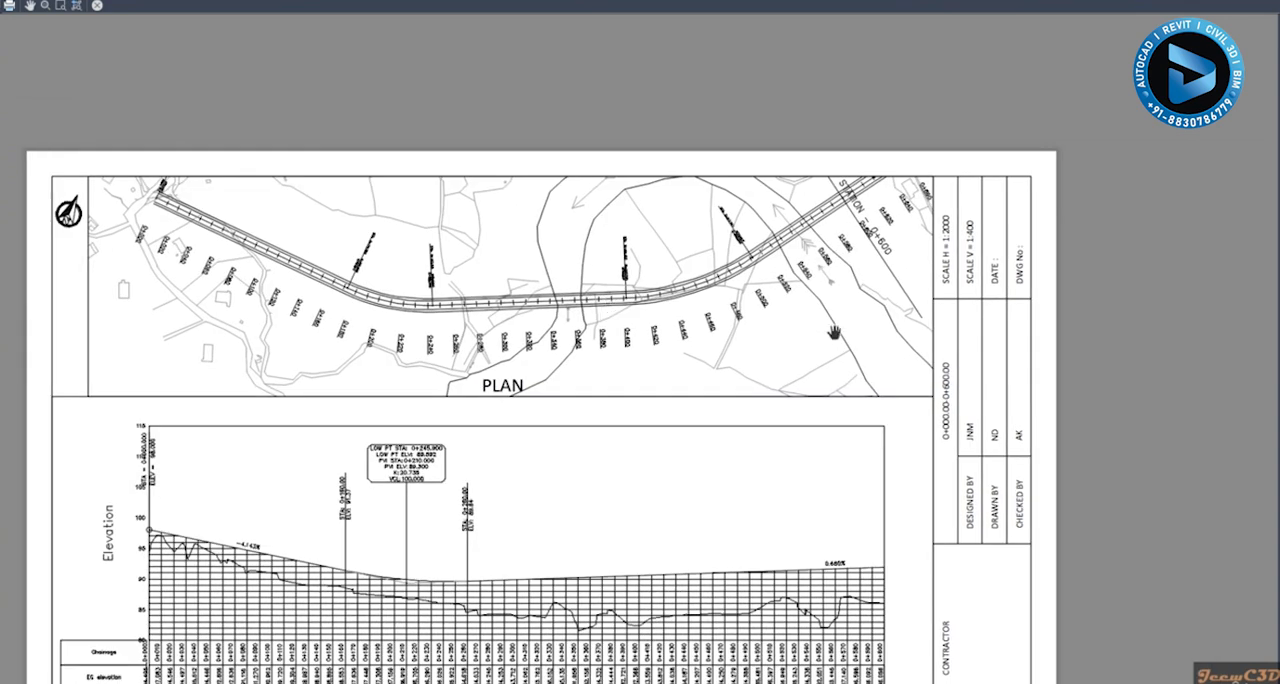
- Examine the line appearance of the design profile, existing ground and vertical curve in the previewed profile view
{"action": "scroll", "coordinate": [834, 333], "scroll_direction": "down", "scroll_amount": 2}
{"action": "scroll", "coordinate": [736, 448], "scroll_direction": "down", "scroll_amount": 2}
{"action": "middle_click_drag", "start_coordinate": [736, 448], "coordinate": [830, 289]}
{"action": "scroll", "coordinate": [648, 356], "scroll_direction": "up", "scroll_amount": 6}
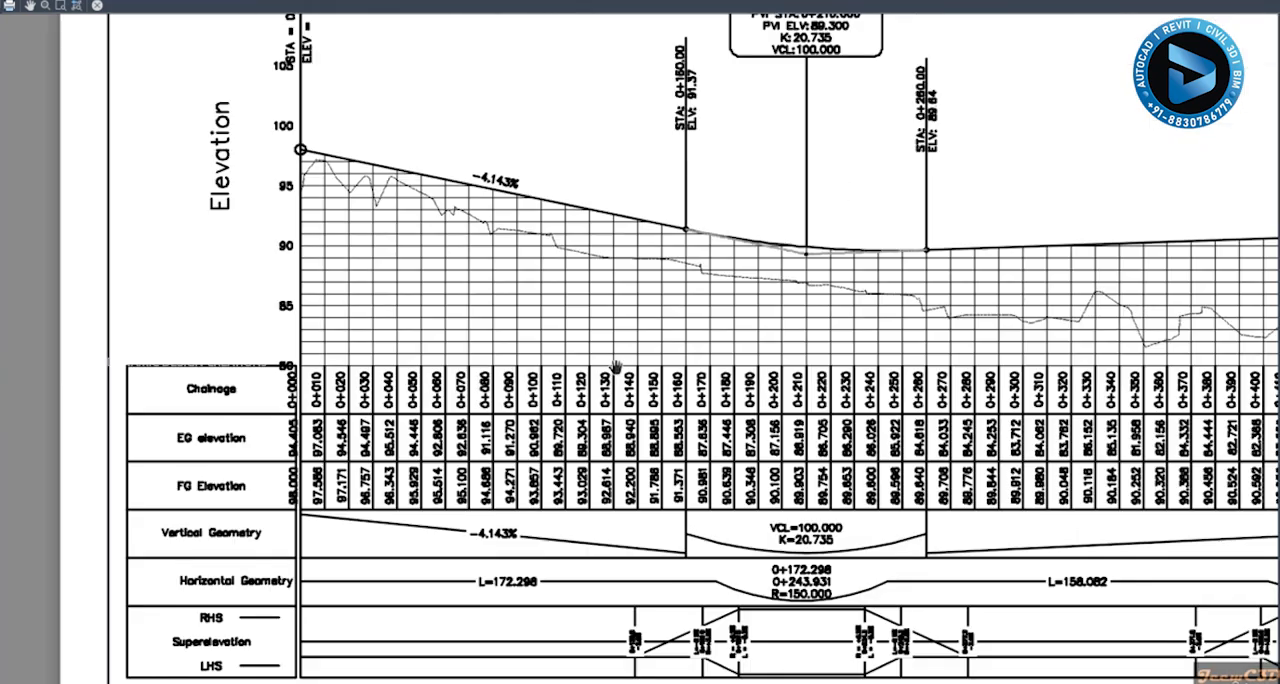
{"action": "scroll", "coordinate": [600, 221], "scroll_direction": "up", "scroll_amount": 3}
{"action": "middle_click_drag", "start_coordinate": [736, 257], "coordinate": [502, 268]}
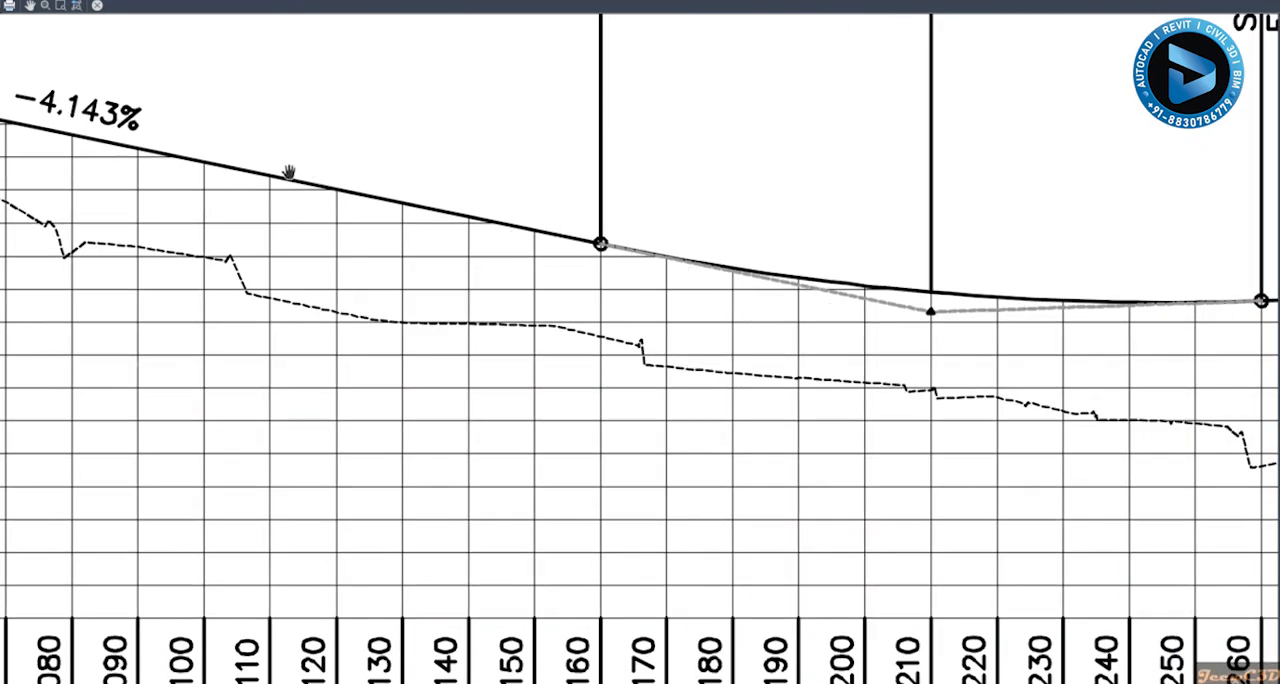
{"action": "scroll", "coordinate": [410, 214], "scroll_direction": "down", "scroll_amount": 3}
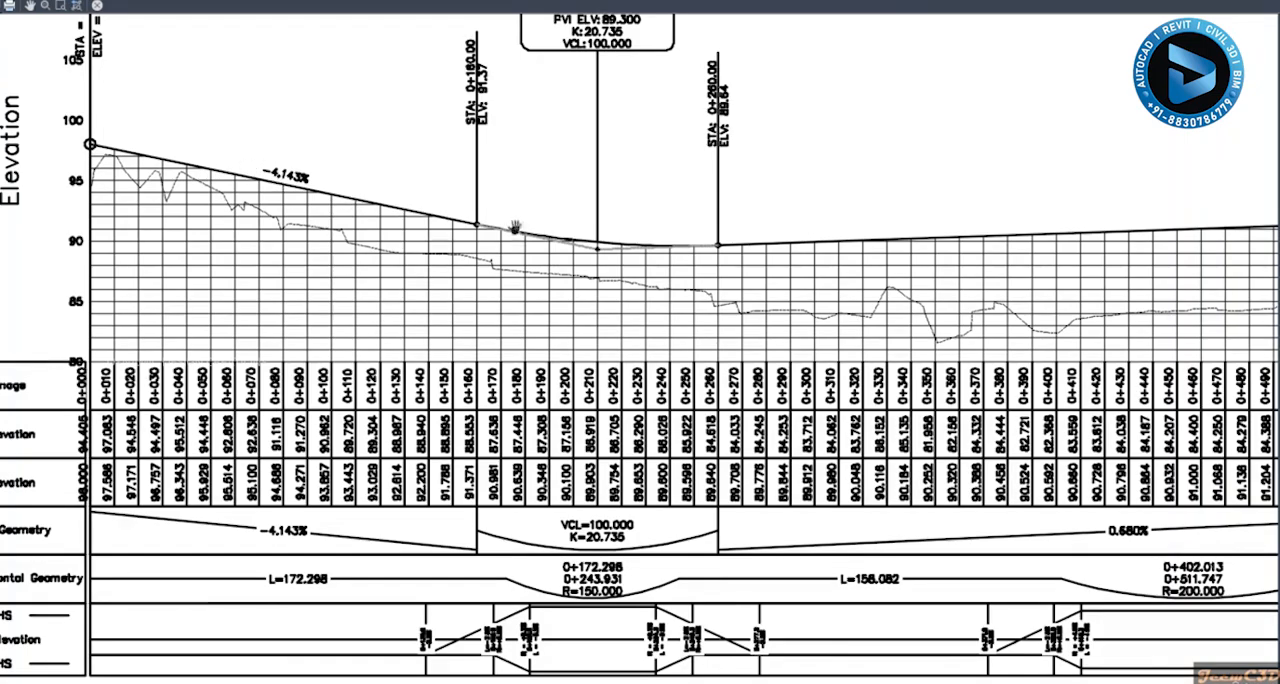
{"action": "scroll", "coordinate": [640, 240], "scroll_direction": "up", "scroll_amount": 3}
{"action": "scroll", "coordinate": [472, 287], "scroll_direction": "down", "scroll_amount": 2}
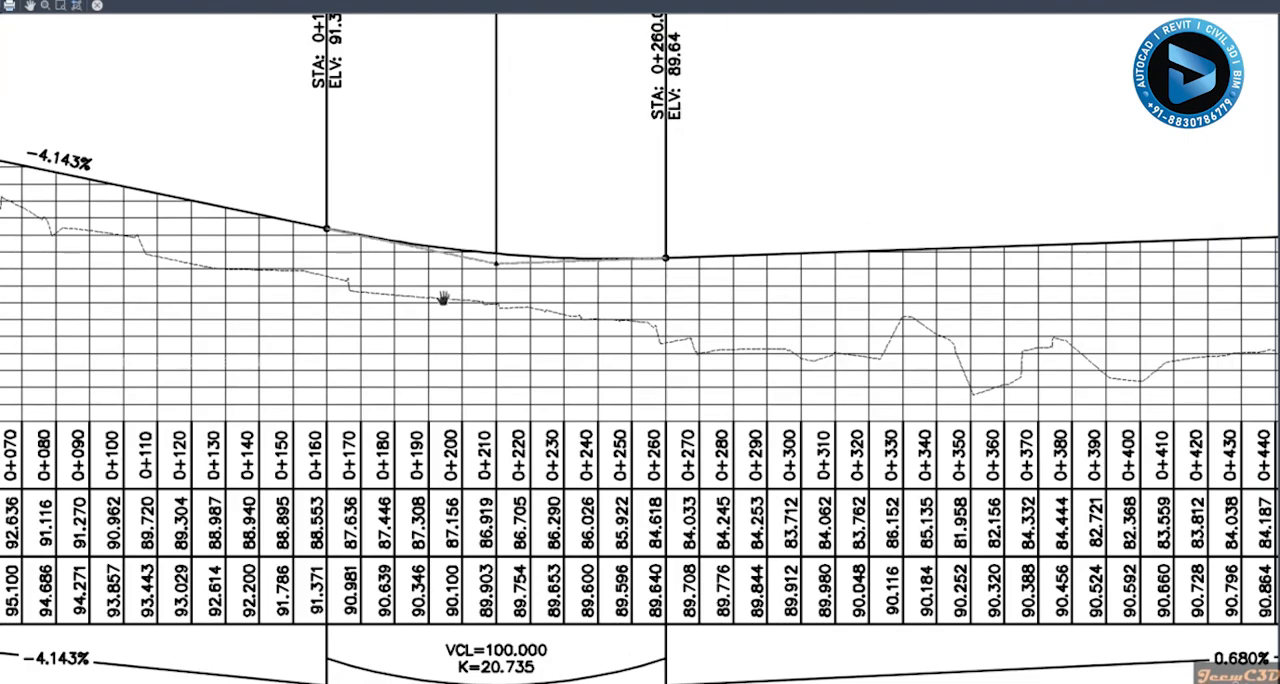
{"action": "scroll", "coordinate": [354, 293], "scroll_direction": "up", "scroll_amount": 2}
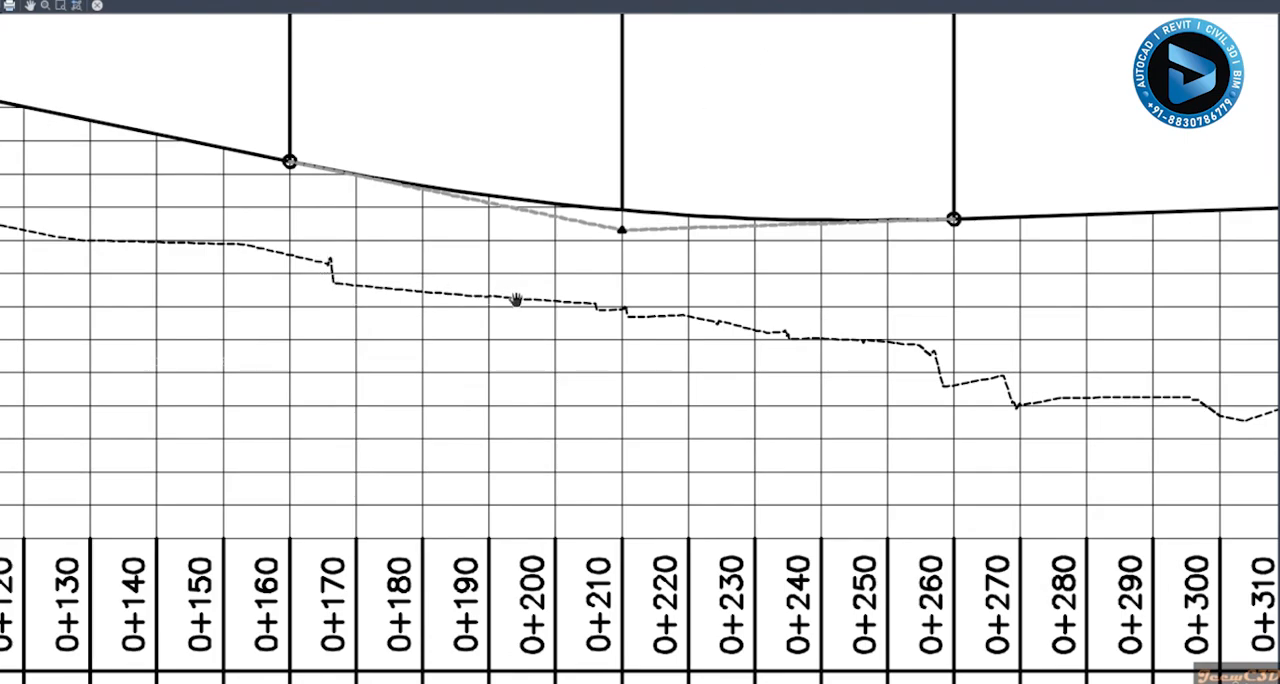
{"action": "scroll", "coordinate": [516, 300], "scroll_direction": "down", "scroll_amount": 2}
{"action": "scroll", "coordinate": [517, 294], "scroll_direction": "up", "scroll_amount": 2}
- Examine the chainage, EG elevation and FG elevation rows of the profile data bands in the preview
{"action": "left_click_drag", "start_coordinate": [454, 366], "coordinate": [591, 136]}
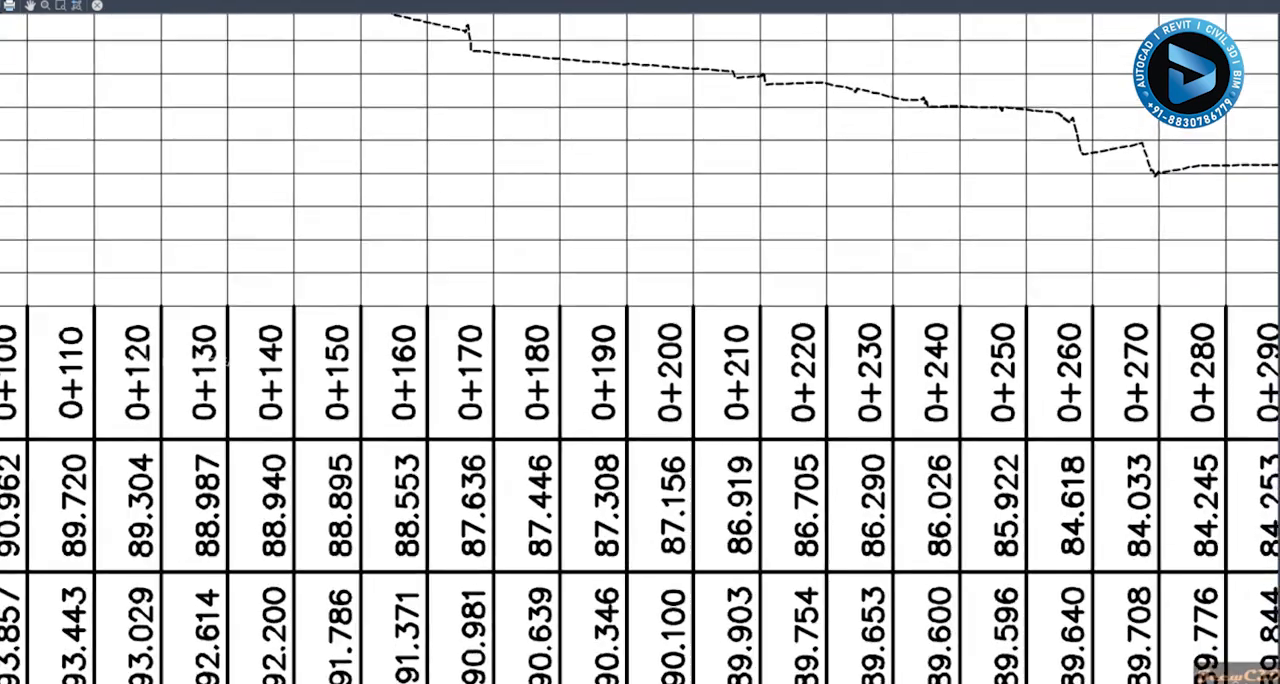
{"action": "scroll", "coordinate": [225, 360], "scroll_direction": "down", "scroll_amount": 1}
{"action": "middle_click_drag", "start_coordinate": [225, 360], "coordinate": [626, 200]}
{"action": "middle_click_drag", "start_coordinate": [428, 283], "coordinate": [768, 291]}
{"action": "scroll", "coordinate": [328, 281], "scroll_direction": "up", "scroll_amount": 1}
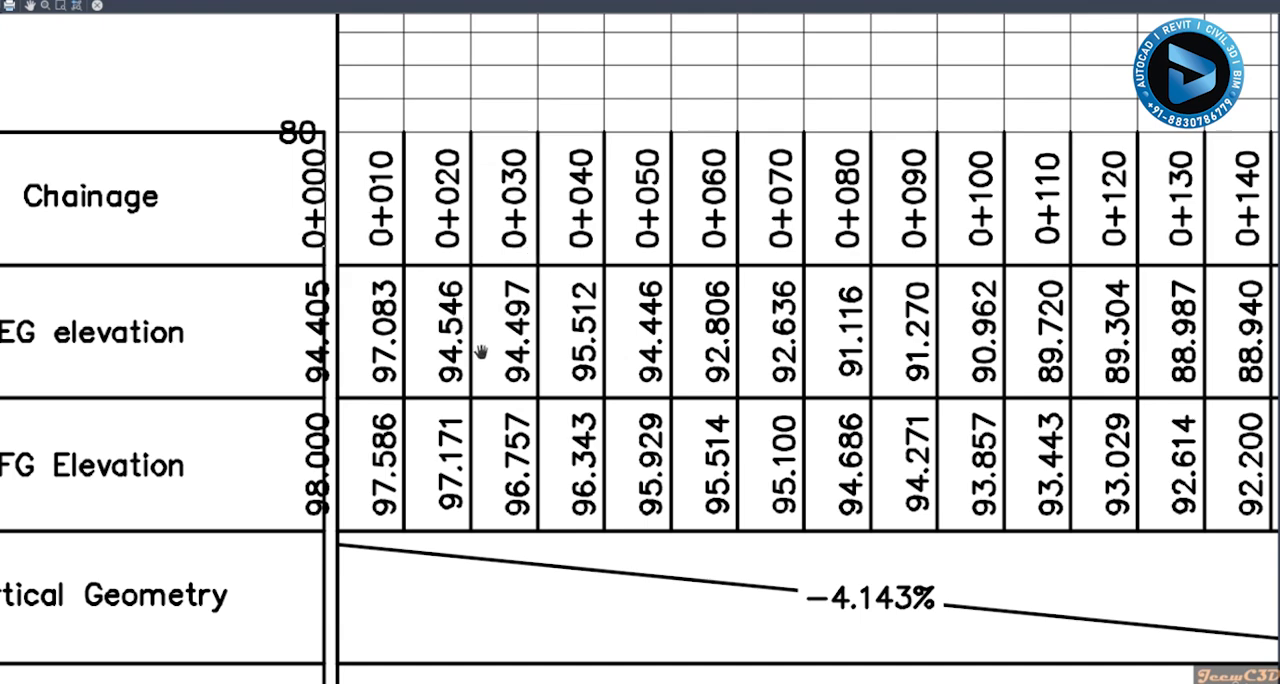
{"action": "scroll", "coordinate": [481, 352], "scroll_direction": "down", "scroll_amount": 5}
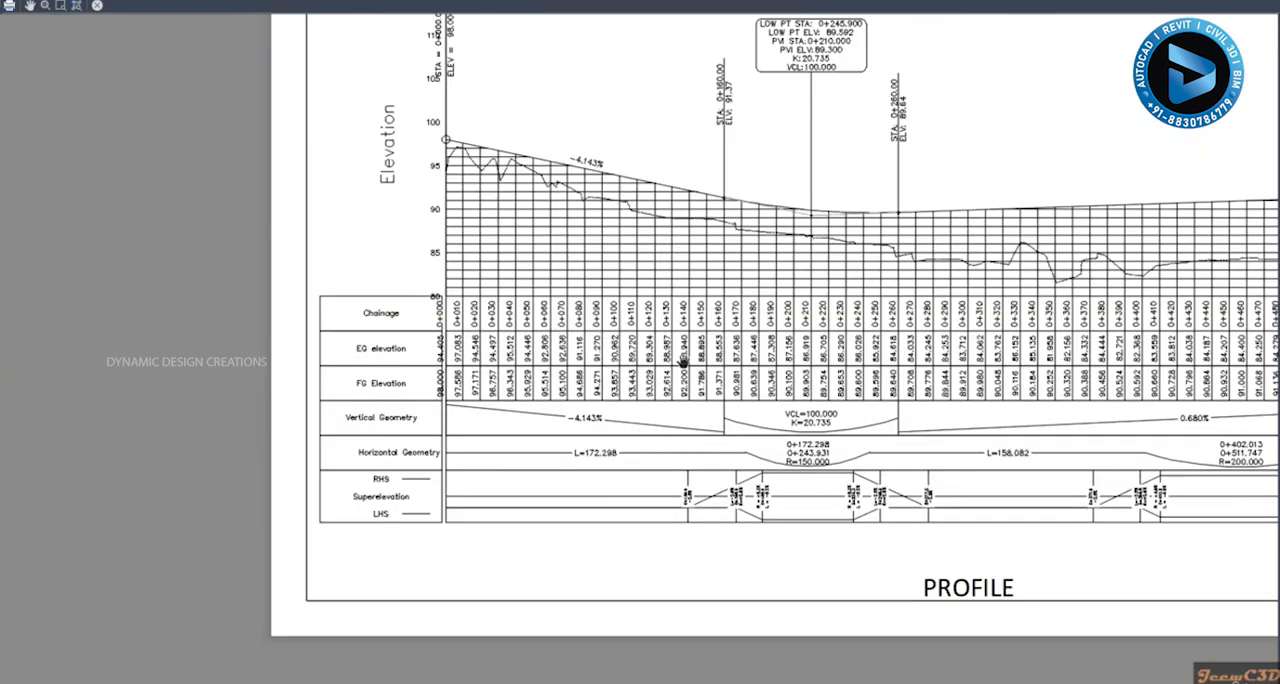
- Look over the profile view and the full sheet in the preview, and leave the plot settings without plotting
{"action": "scroll", "coordinate": [684, 362], "scroll_direction": "down", "scroll_amount": 4}
{"action": "scroll", "coordinate": [606, 349], "scroll_direction": "up", "scroll_amount": 2}
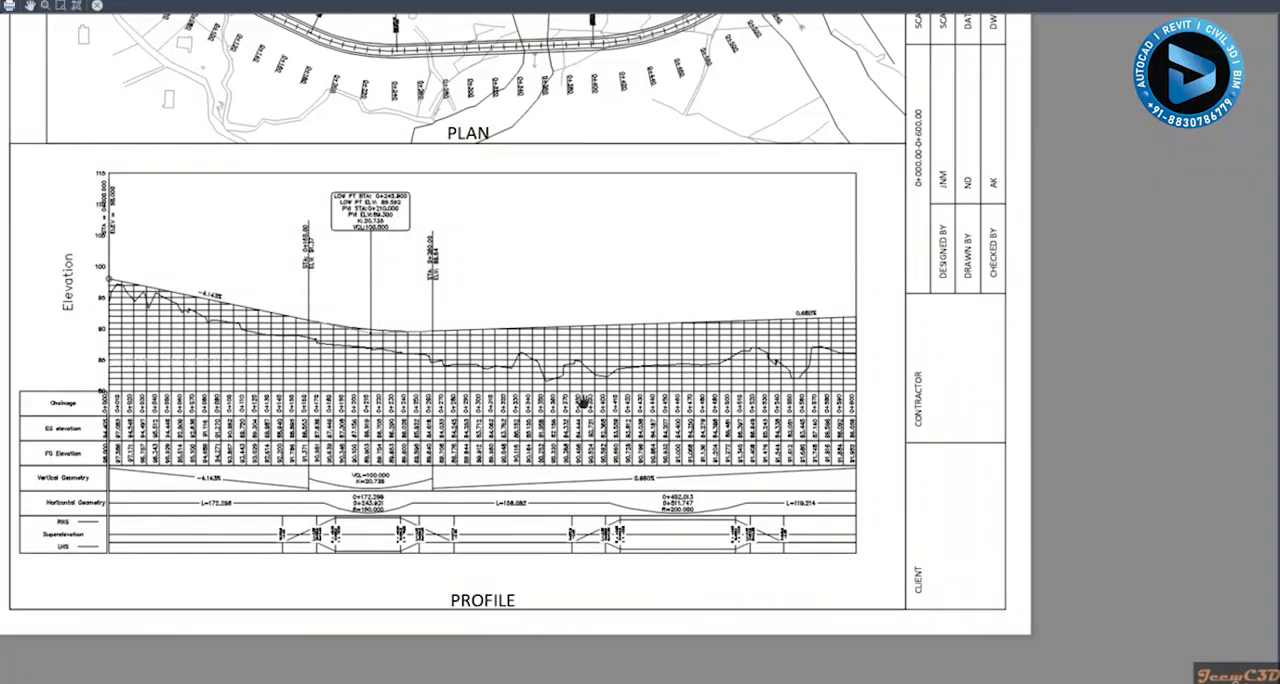
{"action": "scroll", "coordinate": [583, 401], "scroll_direction": "down", "scroll_amount": 3}
{"action": "scroll", "coordinate": [655, 352], "scroll_direction": "up", "scroll_amount": 1}
{"action": "scroll", "coordinate": [527, 374], "scroll_direction": "up", "scroll_amount": 3}
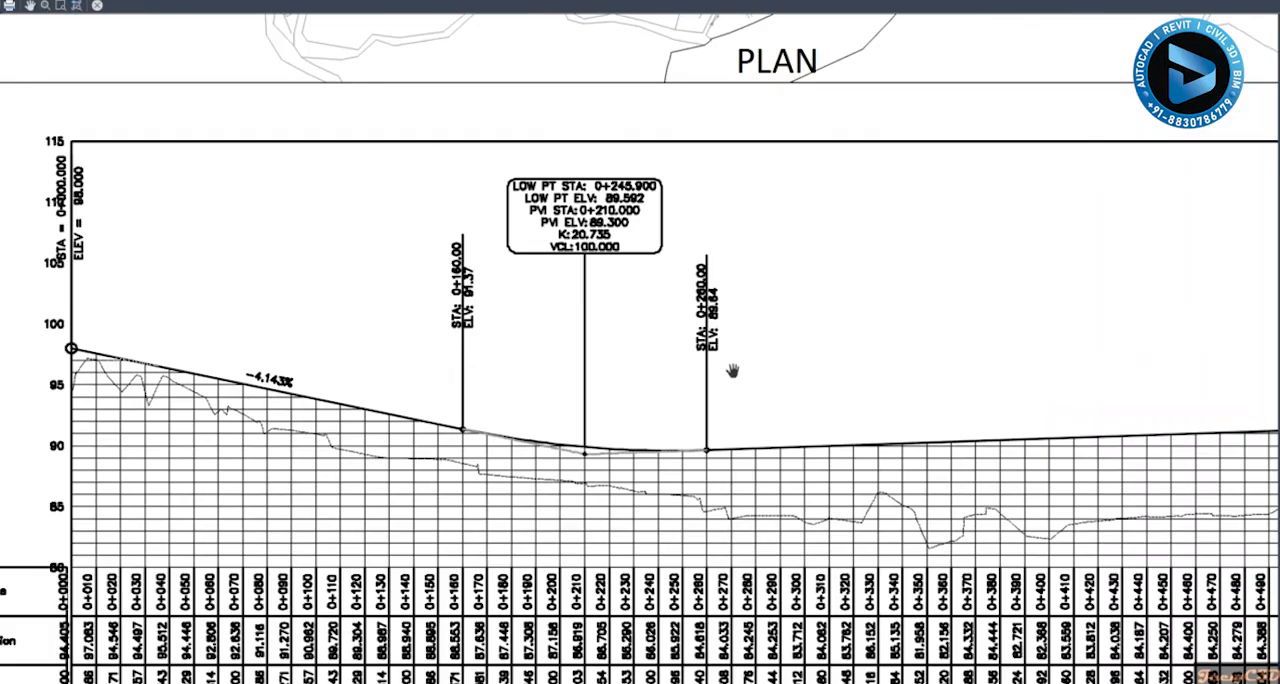
{"action": "scroll", "coordinate": [733, 371], "scroll_direction": "down", "scroll_amount": 2}
{"action": "middle_click_drag", "start_coordinate": [848, 355], "coordinate": [643, 353]}
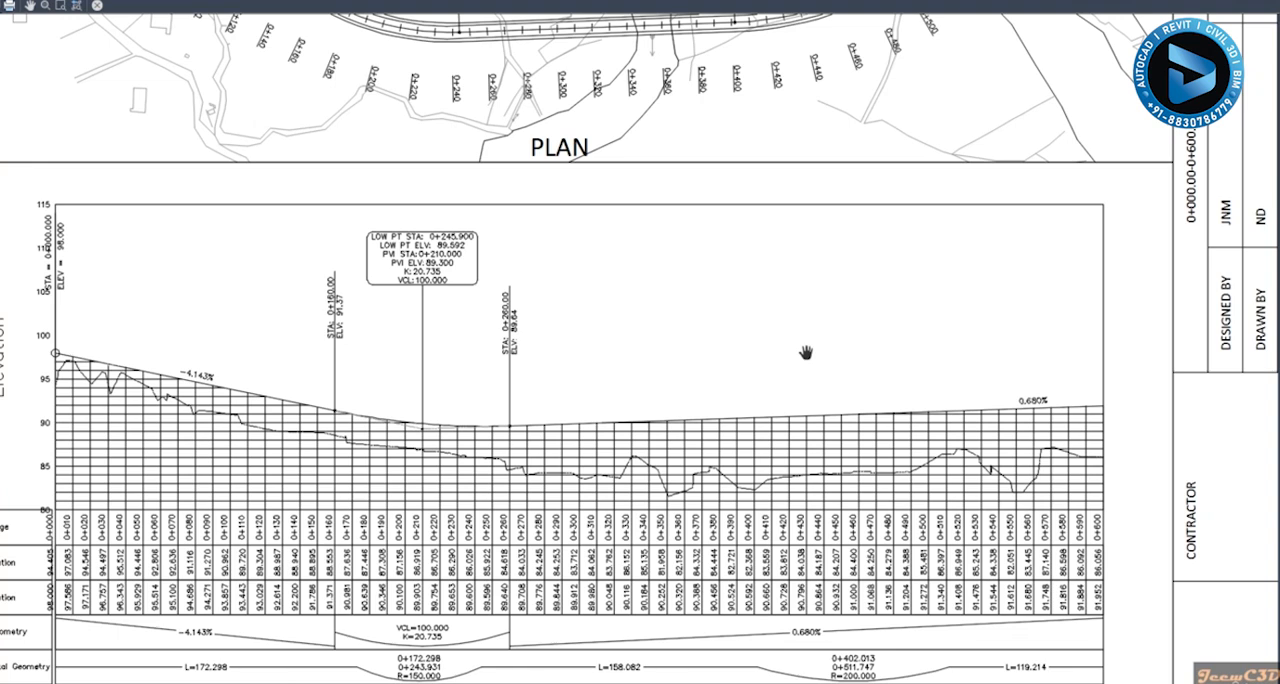
{"action": "scroll", "coordinate": [805, 350], "scroll_direction": "down", "scroll_amount": 5}
{"action": "scroll", "coordinate": [794, 351], "scroll_direction": "up", "scroll_amount": 3}
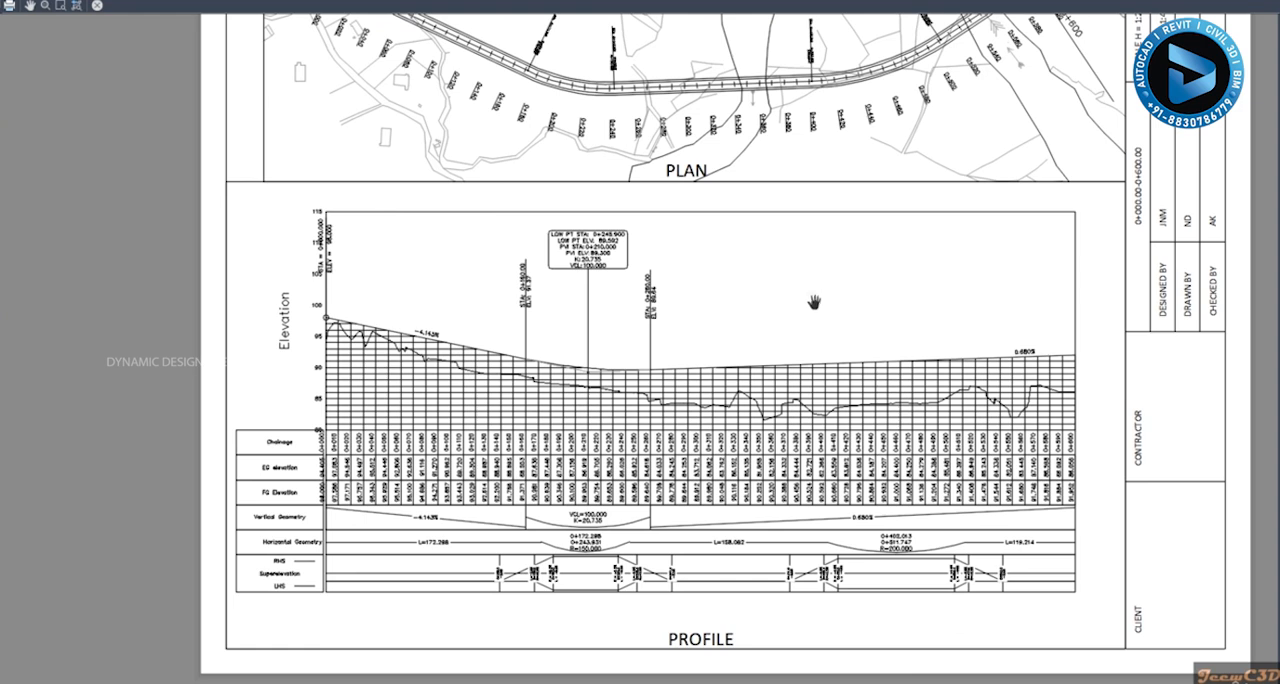
{"action": "left_click_drag", "start_coordinate": [814, 301], "coordinate": [808, 361]}
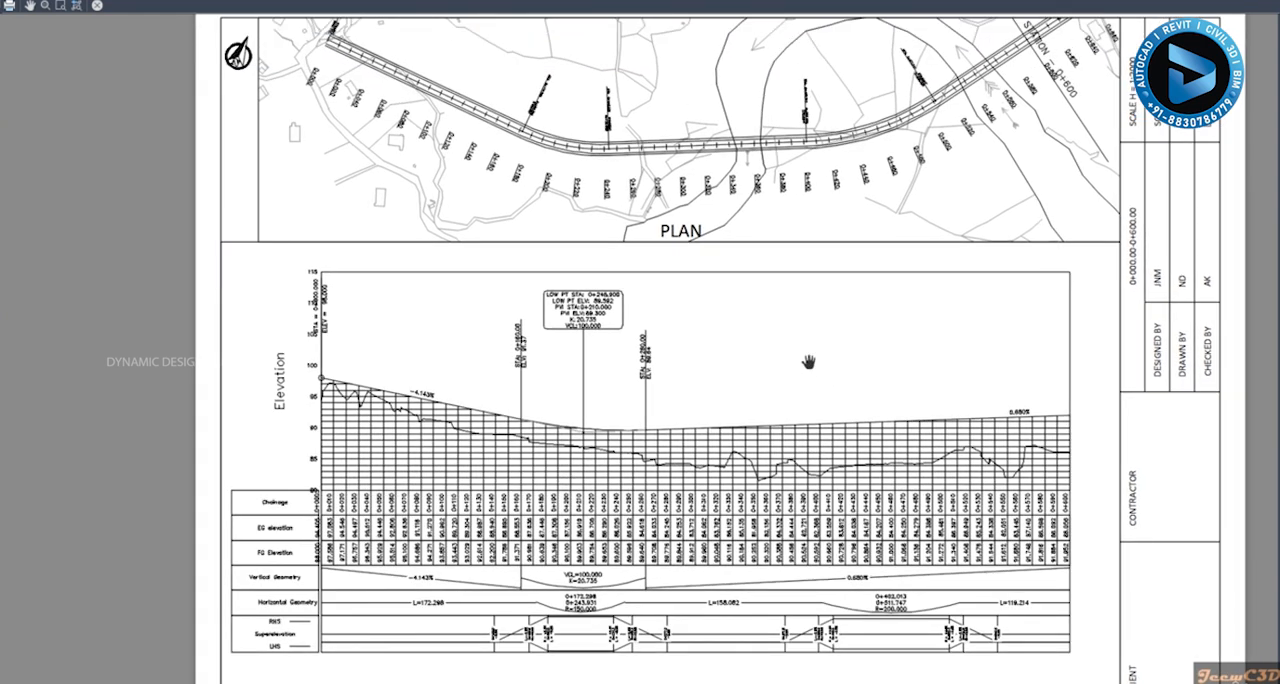
{"action": "key", "text": "Escape"}
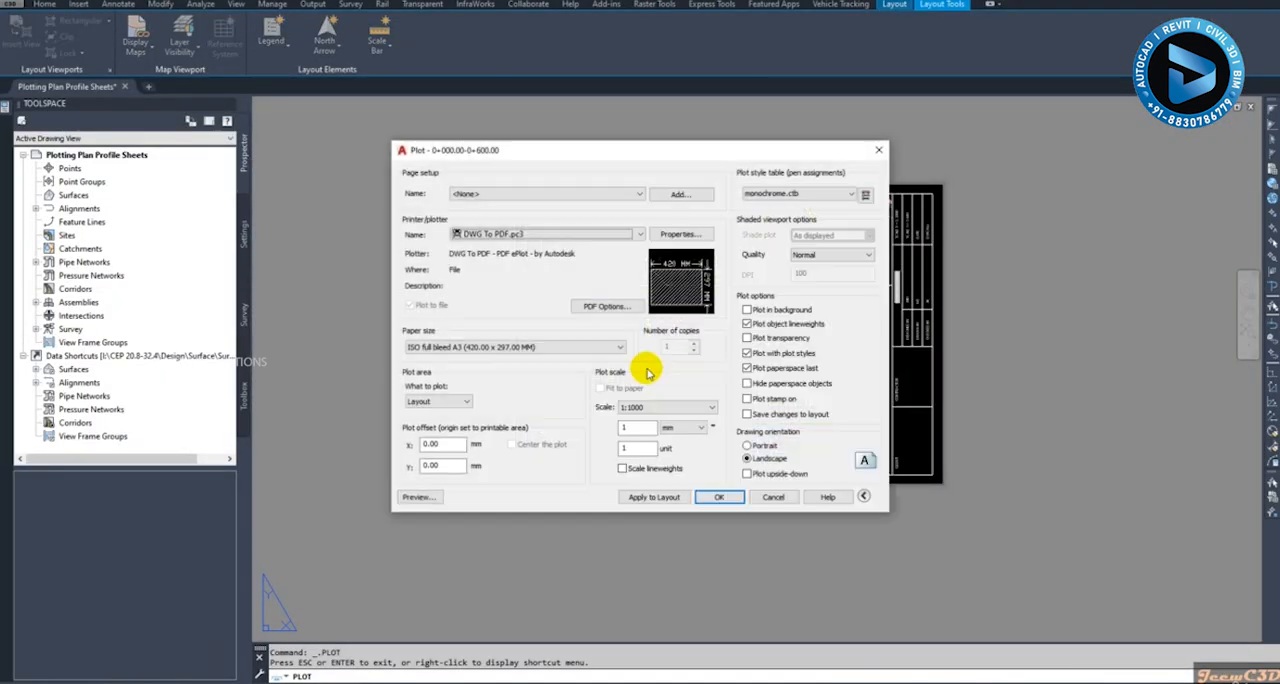
{"action": "left_click", "coordinate": [770, 497]}
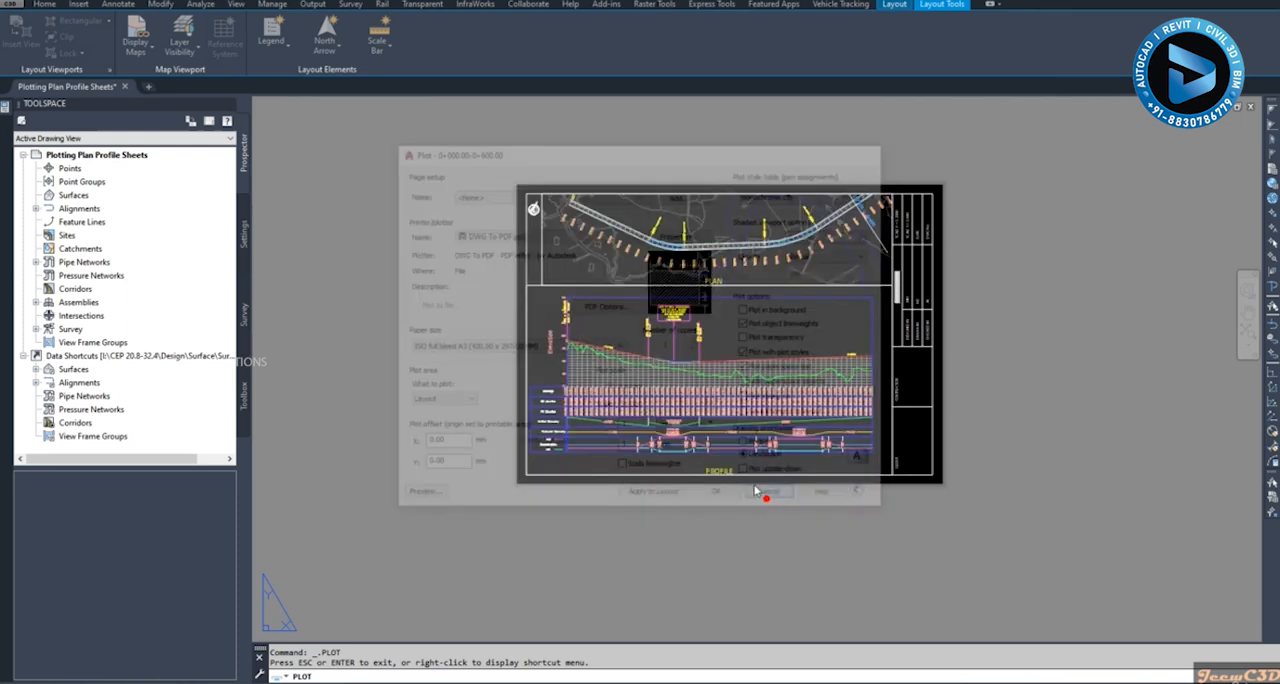
- Activate the profile viewport and select the design profile's -4.143% tangent line and the vertical curve between 0+160 and 0+260
{"action": "scroll", "coordinate": [580, 520], "scroll_direction": "up", "scroll_amount": 6}
{"action": "scroll", "coordinate": [601, 305], "scroll_direction": "up", "scroll_amount": 2}
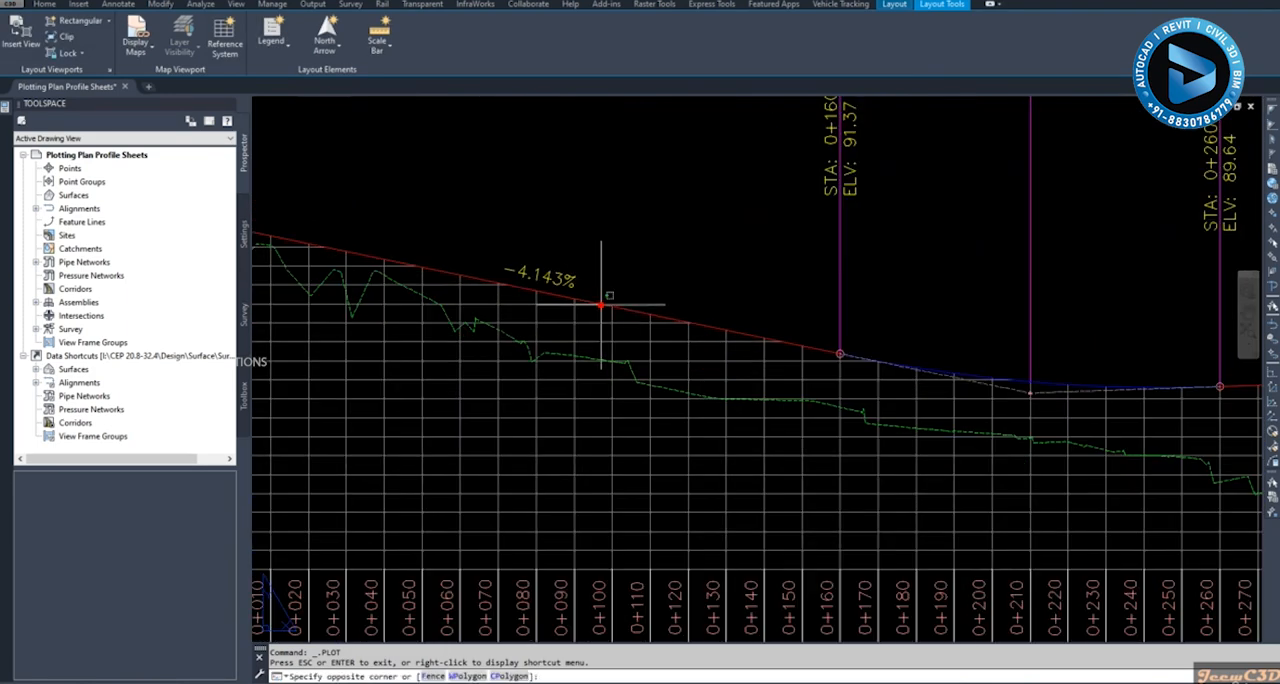
{"action": "double_click", "coordinate": [634, 285]}
{"action": "scroll", "coordinate": [680, 276], "scroll_direction": "down", "scroll_amount": 5}
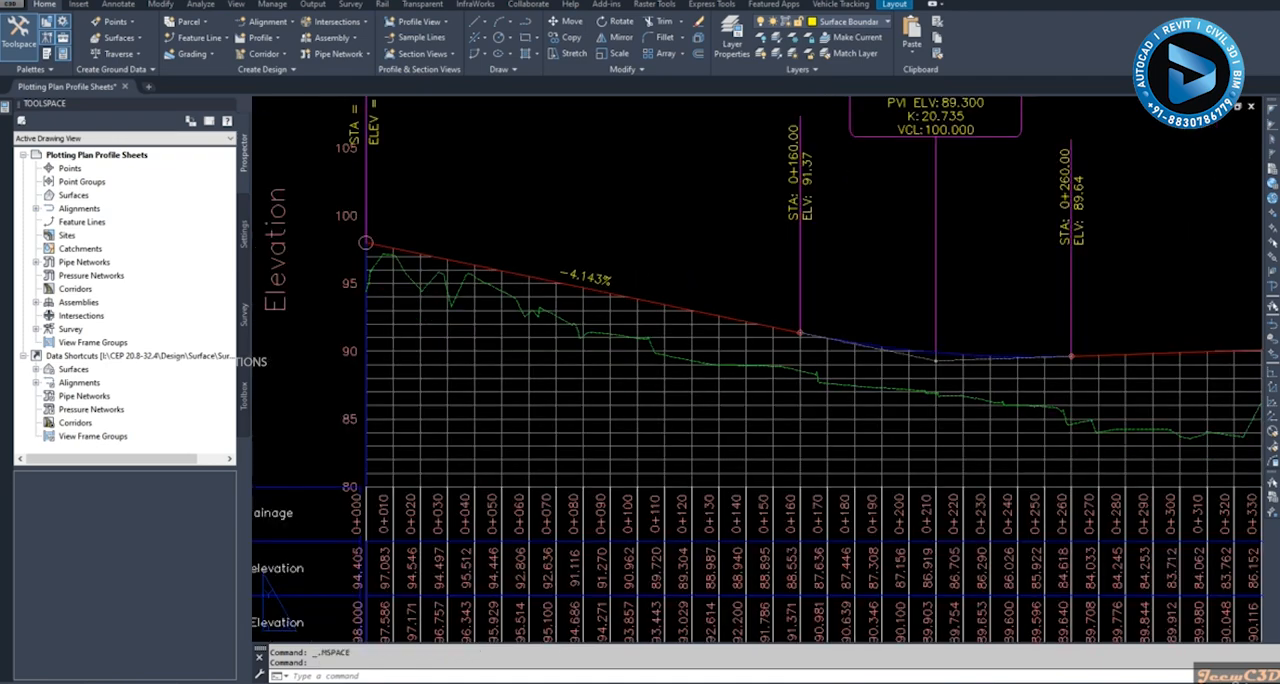
{"action": "left_click", "coordinate": [691, 246]}
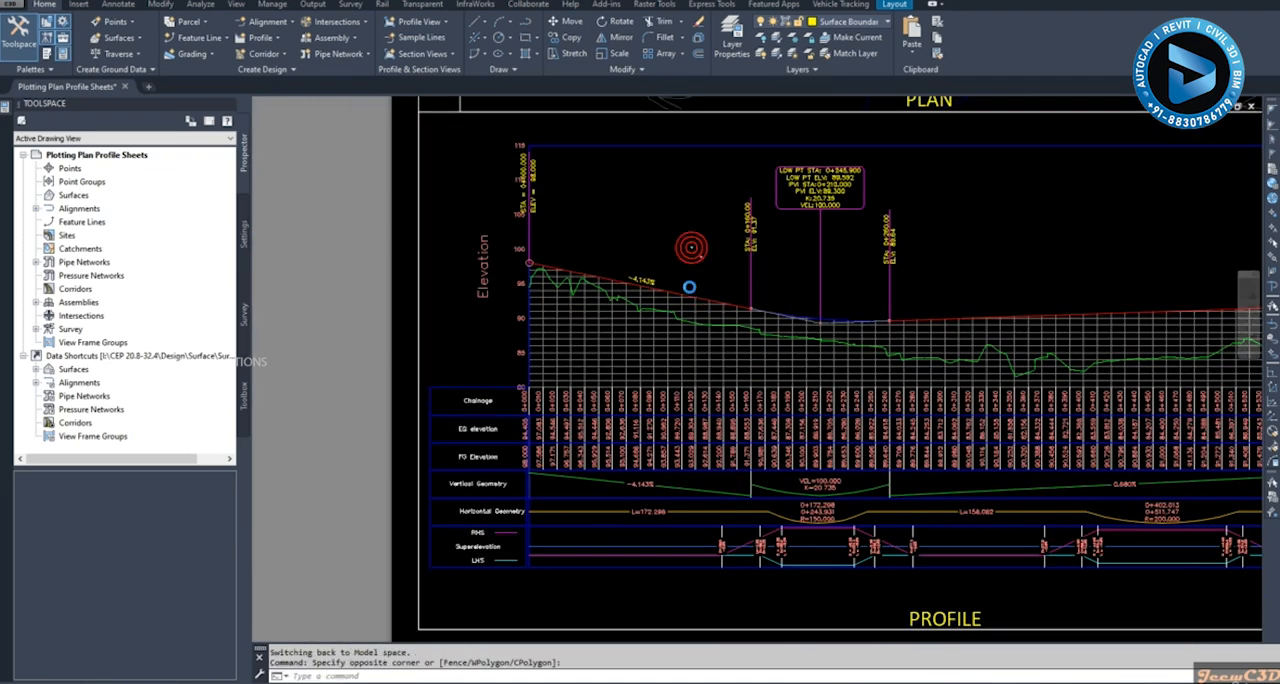
{"action": "scroll", "coordinate": [686, 254], "scroll_direction": "up", "scroll_amount": 5}
{"action": "left_click", "coordinate": [642, 300]}
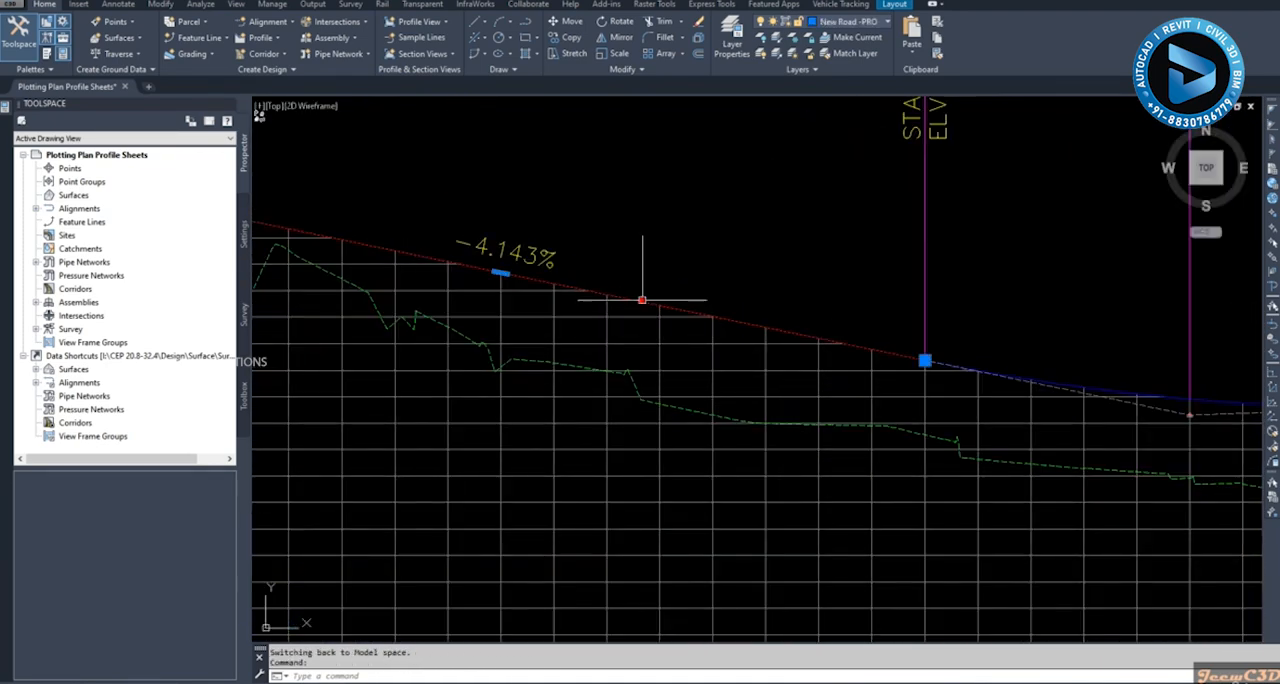
{"action": "middle_click_drag", "start_coordinate": [773, 290], "coordinate": [526, 261]}
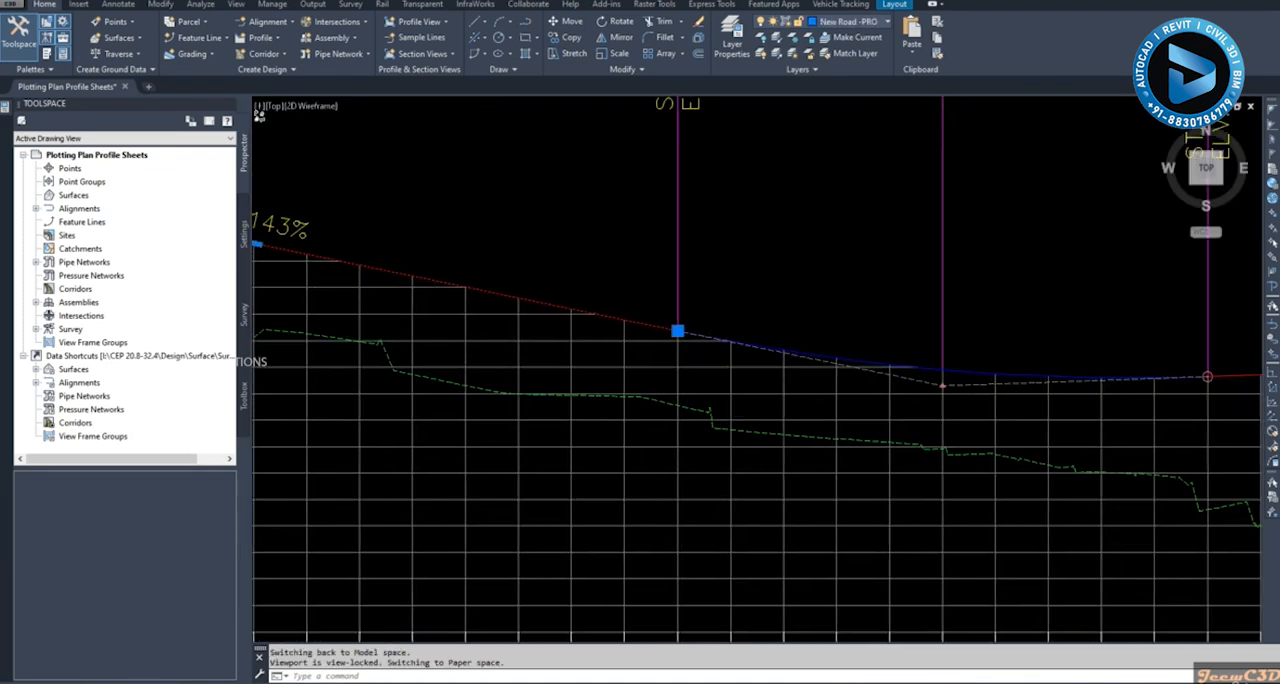
{"action": "left_click", "coordinate": [857, 358]}
{"action": "scroll", "coordinate": [863, 318], "scroll_direction": "down", "scroll_amount": 3}
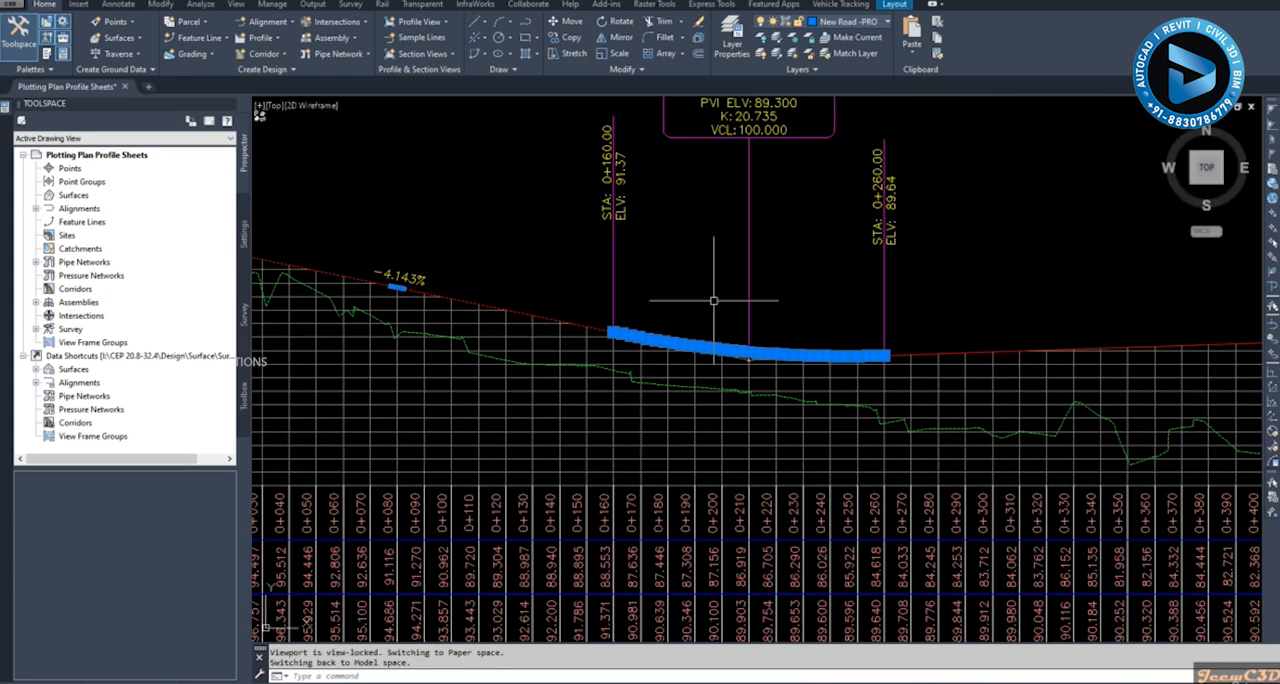
- Extend the selection to all similar design profile polylines and set their lineweight to 0.30 mm
{"action": "right_click", "coordinate": [706, 277]}
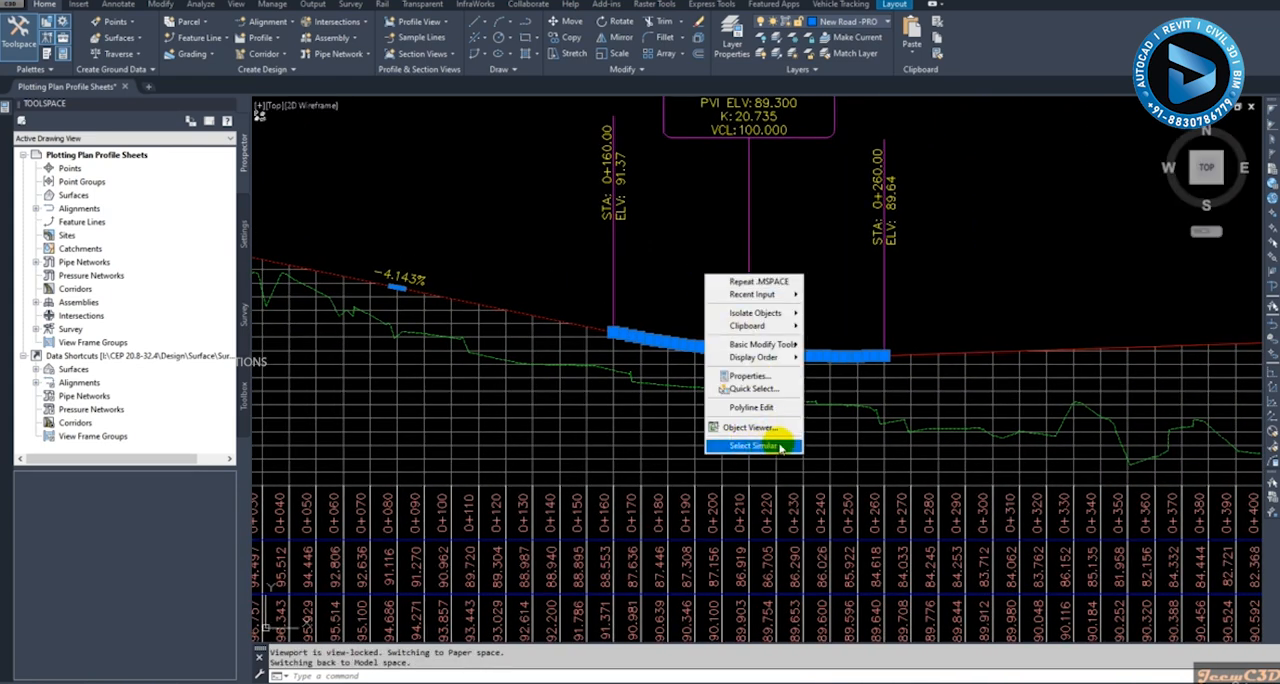
{"action": "left_click", "coordinate": [778, 446]}
{"action": "right_click", "coordinate": [811, 278]}
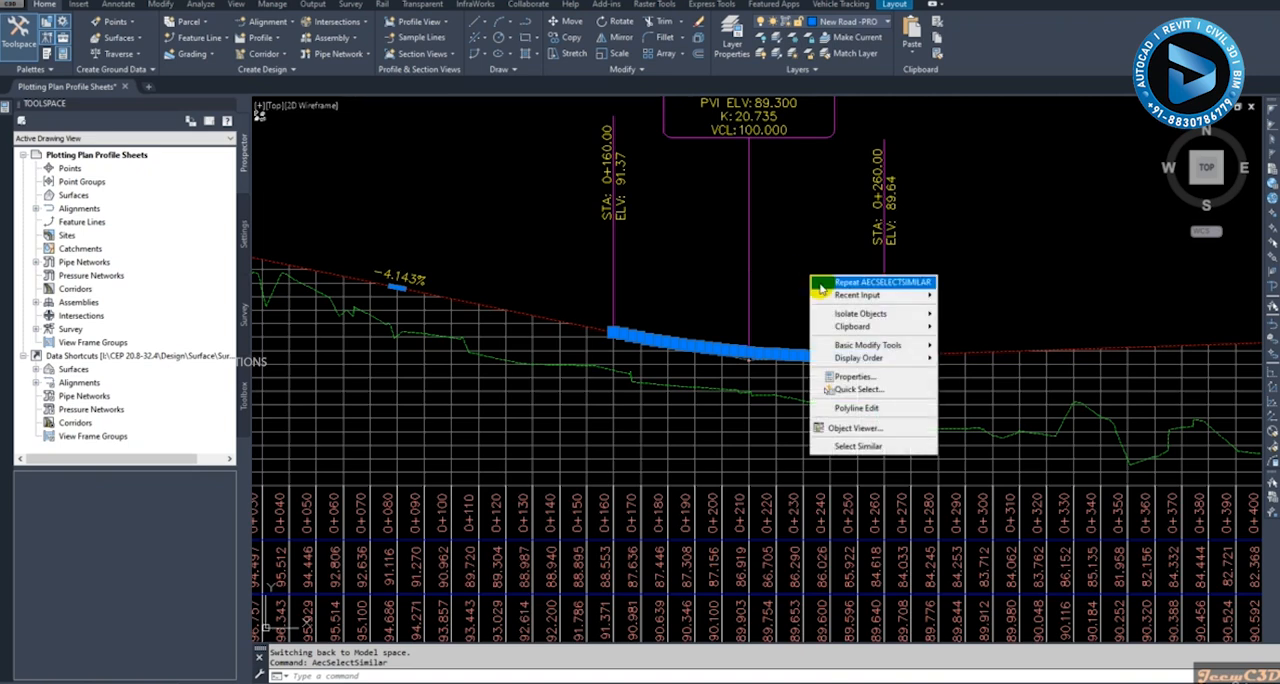
{"action": "left_click", "coordinate": [840, 376]}
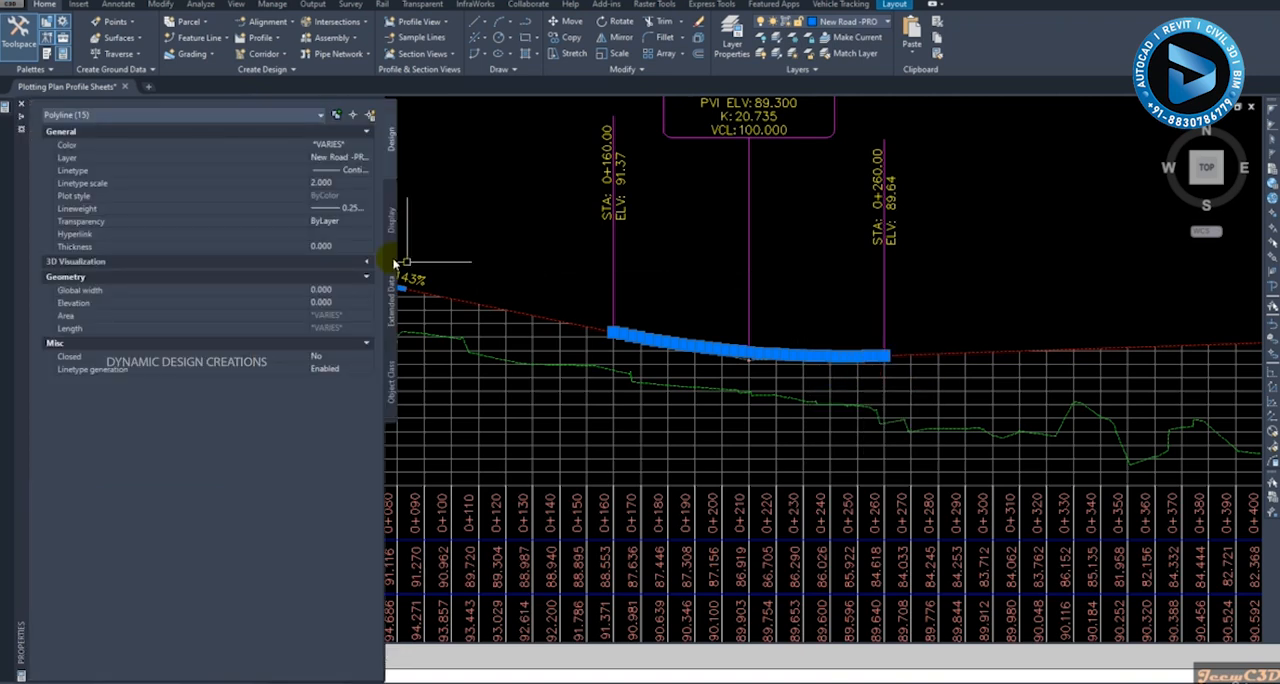
{"action": "left_click", "coordinate": [351, 208]}
{"action": "left_click", "coordinate": [356, 211]}
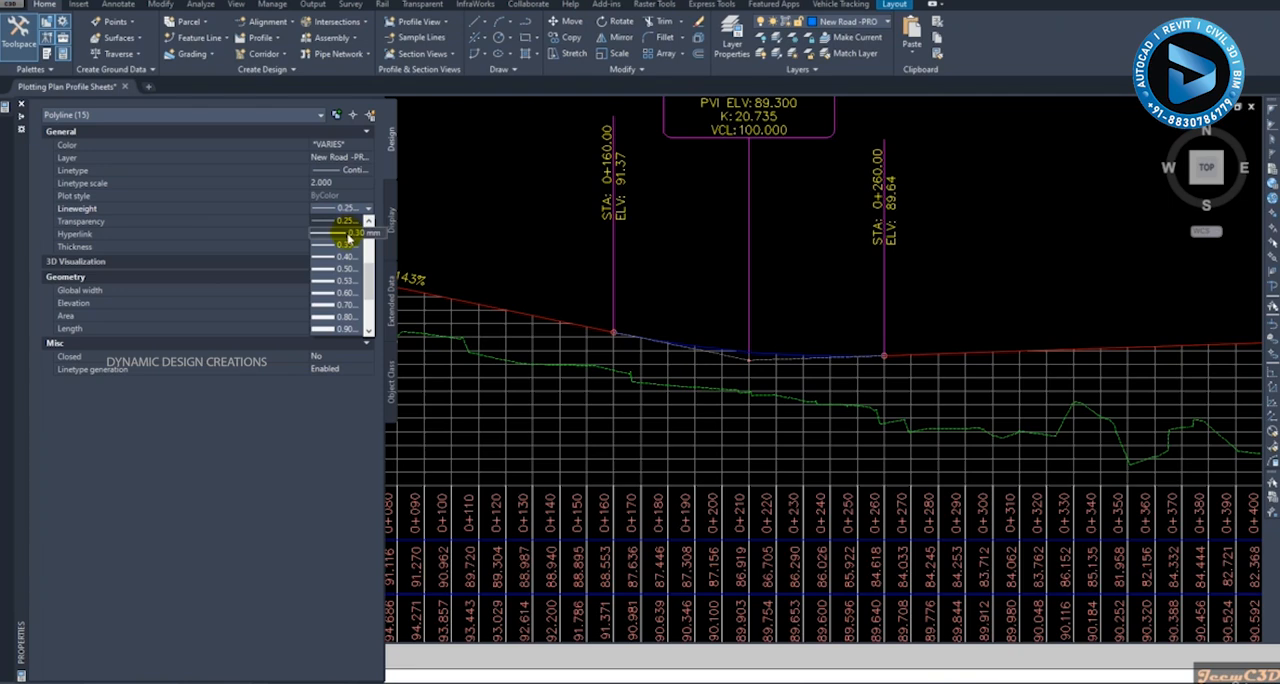
{"action": "left_click", "coordinate": [349, 234]}
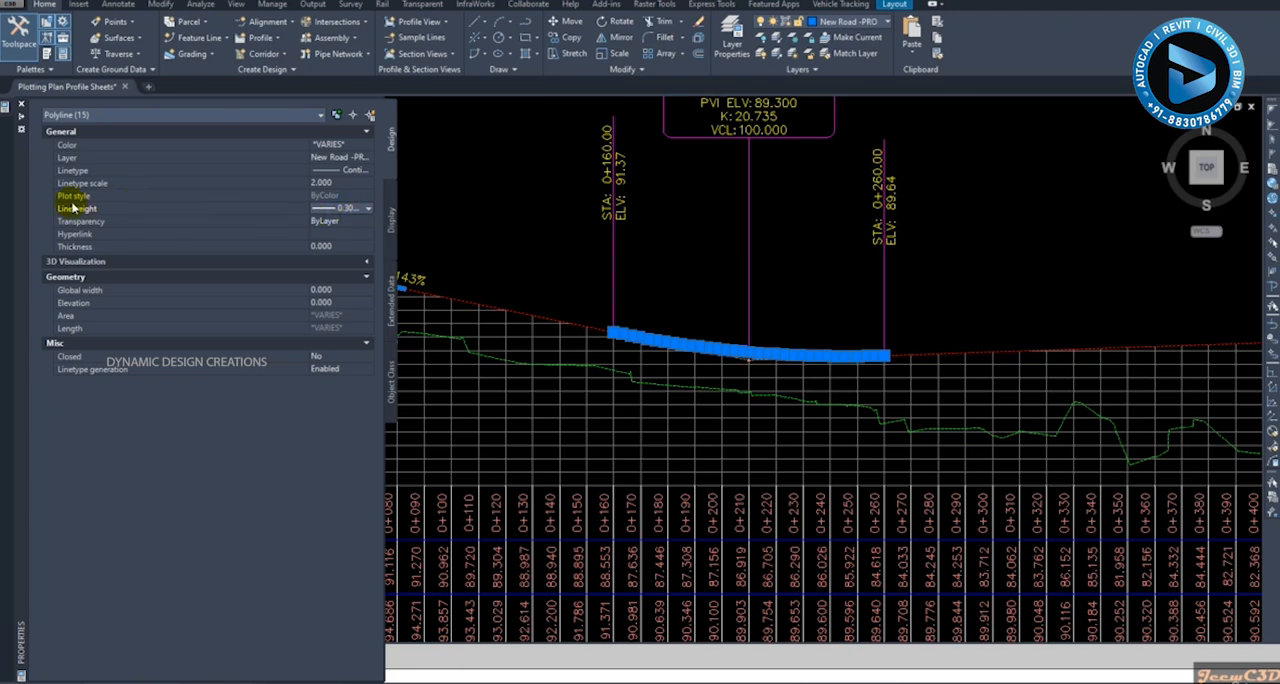
{"action": "left_click", "coordinate": [350, 211]}
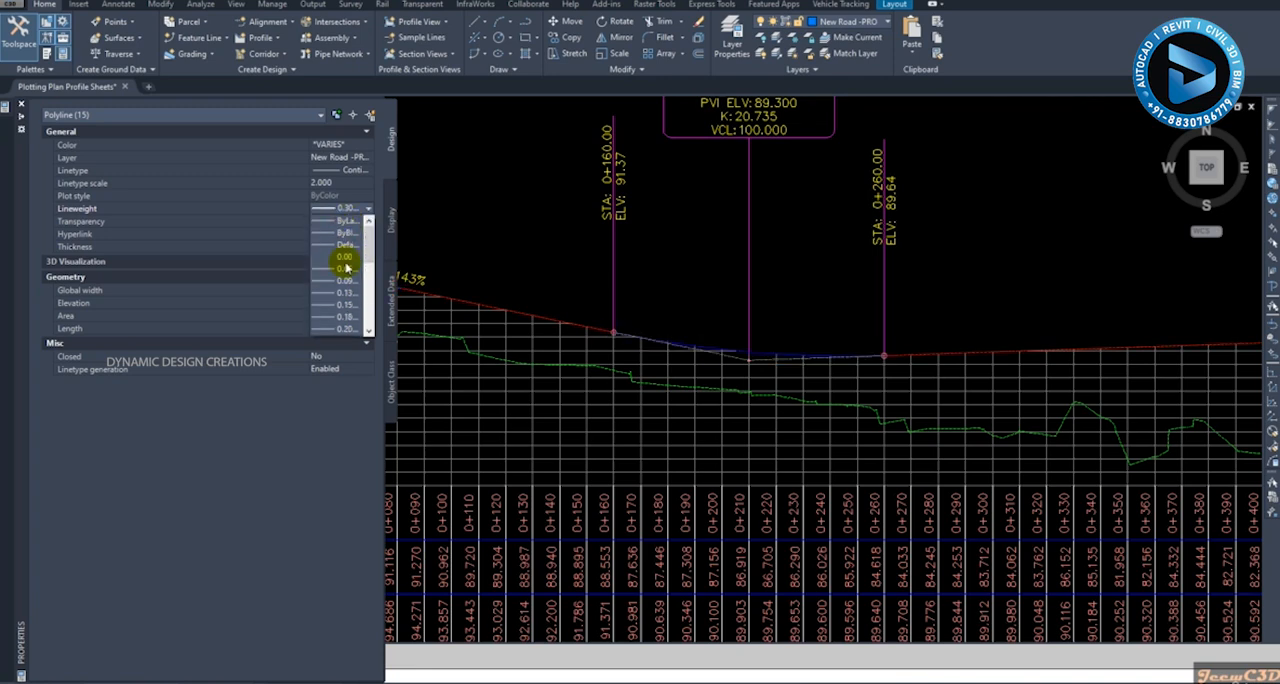
{"action": "scroll", "coordinate": [360, 292], "scroll_direction": "down", "scroll_amount": 1}
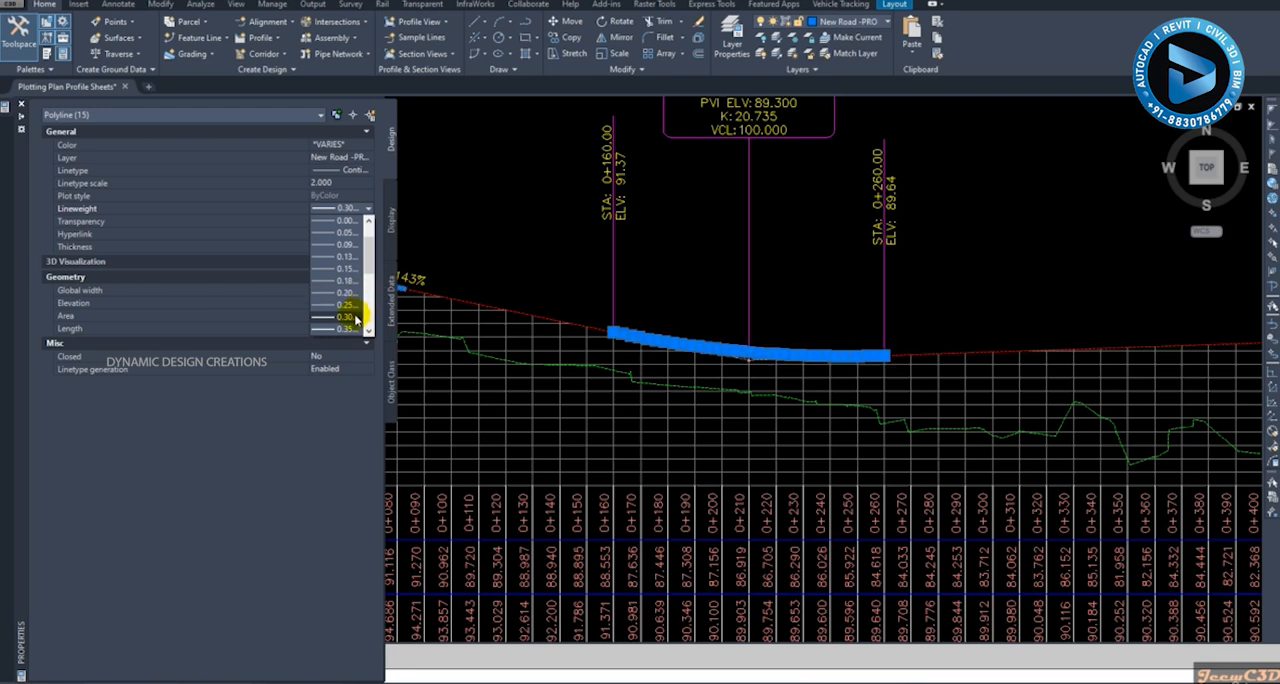
{"action": "left_click", "coordinate": [352, 317]}
{"action": "key", "text": "ctrl+1"}
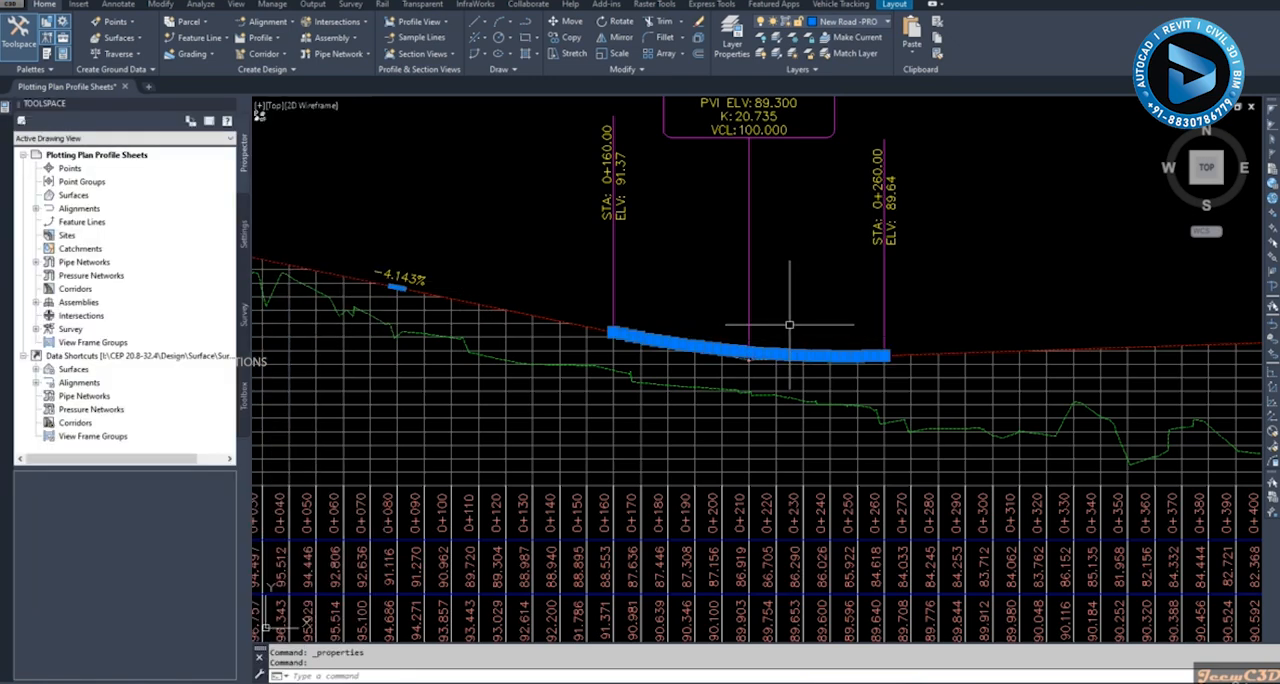
- Select all polylines similar to the green existing ground profile and set their lineweight to 0.18 mm
{"action": "scroll", "coordinate": [803, 301], "scroll_direction": "down", "scroll_amount": 1}
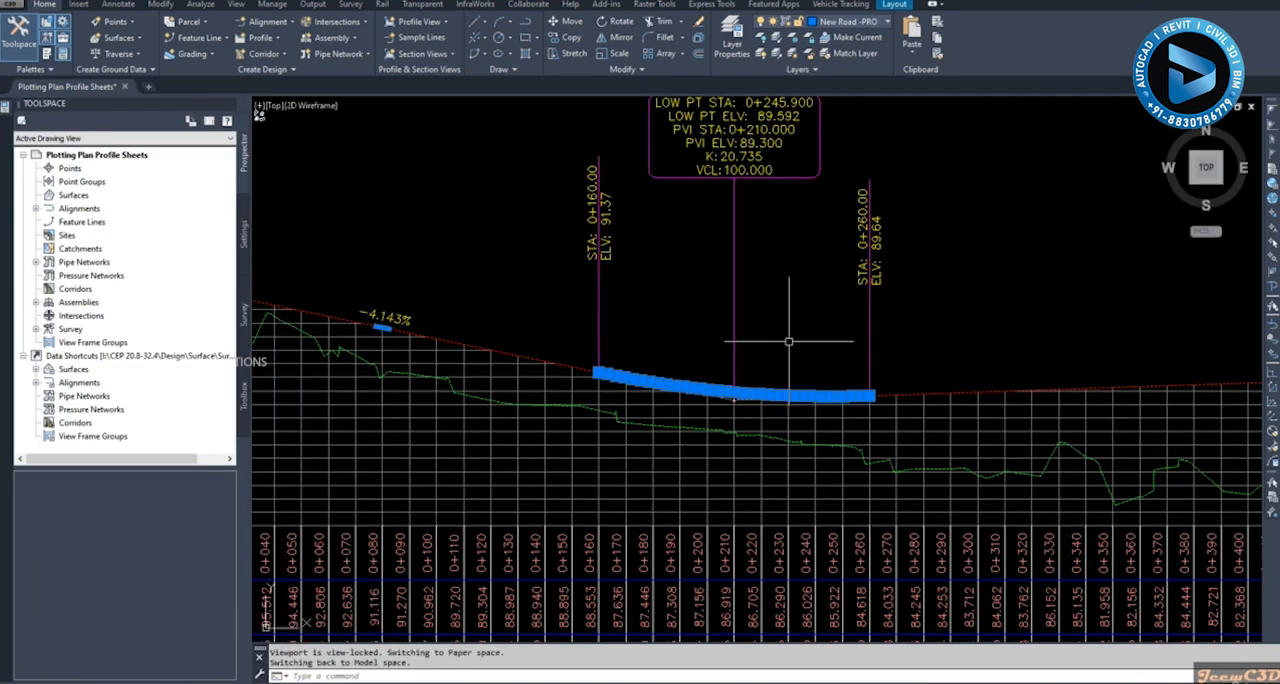
{"action": "scroll", "coordinate": [791, 343], "scroll_direction": "down", "scroll_amount": 1}
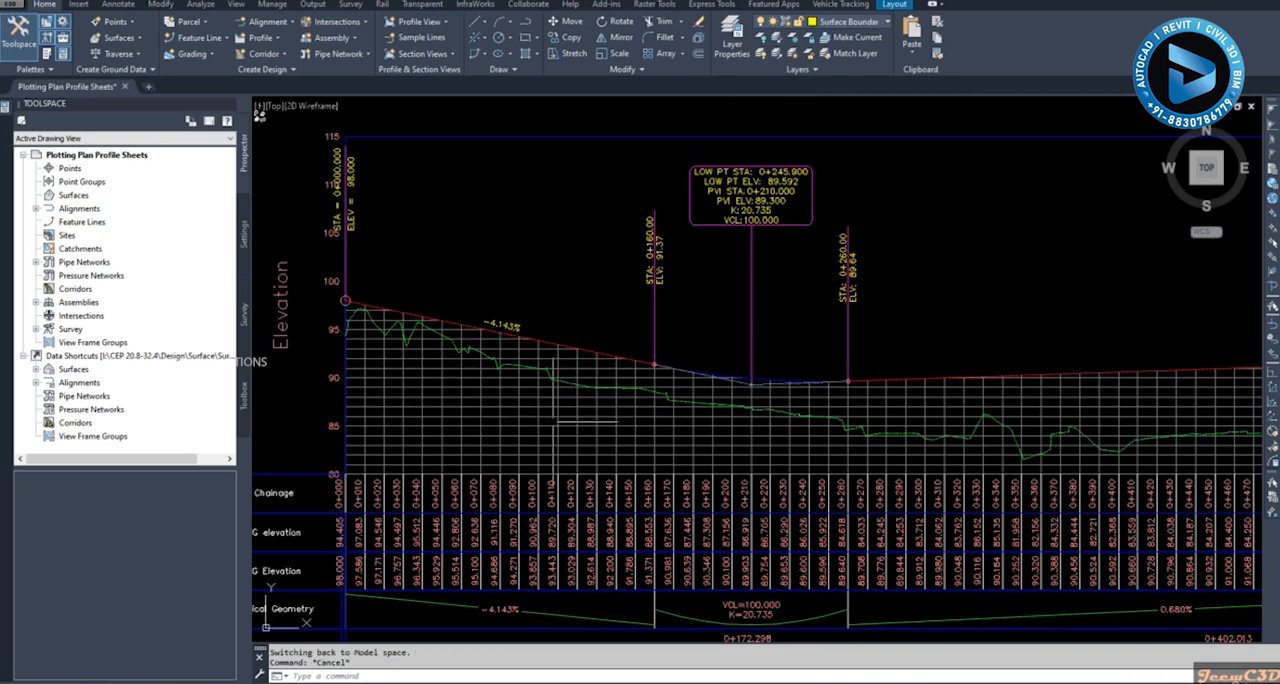
{"action": "scroll", "coordinate": [560, 372], "scroll_direction": "up", "scroll_amount": 3}
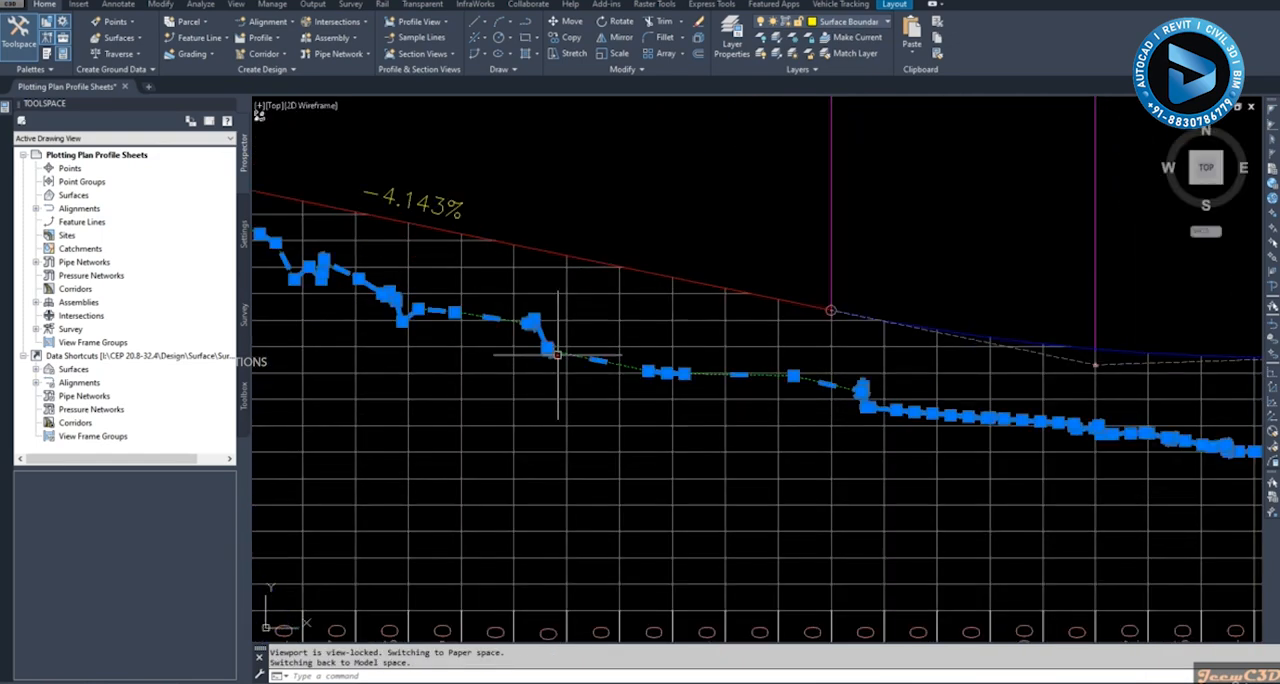
{"action": "scroll", "coordinate": [736, 290], "scroll_direction": "down", "scroll_amount": 3}
{"action": "right_click", "coordinate": [736, 290]}
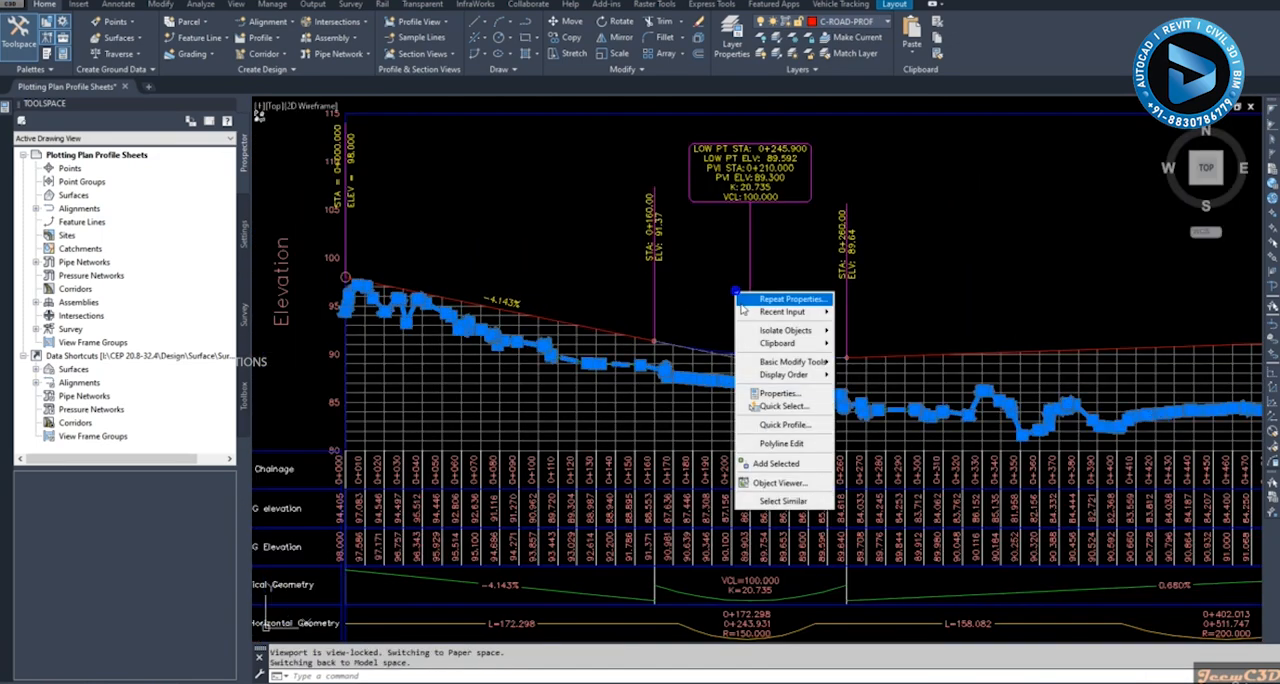
{"action": "left_click", "coordinate": [775, 490]}
{"action": "scroll", "coordinate": [873, 346], "scroll_direction": "down", "scroll_amount": 2}
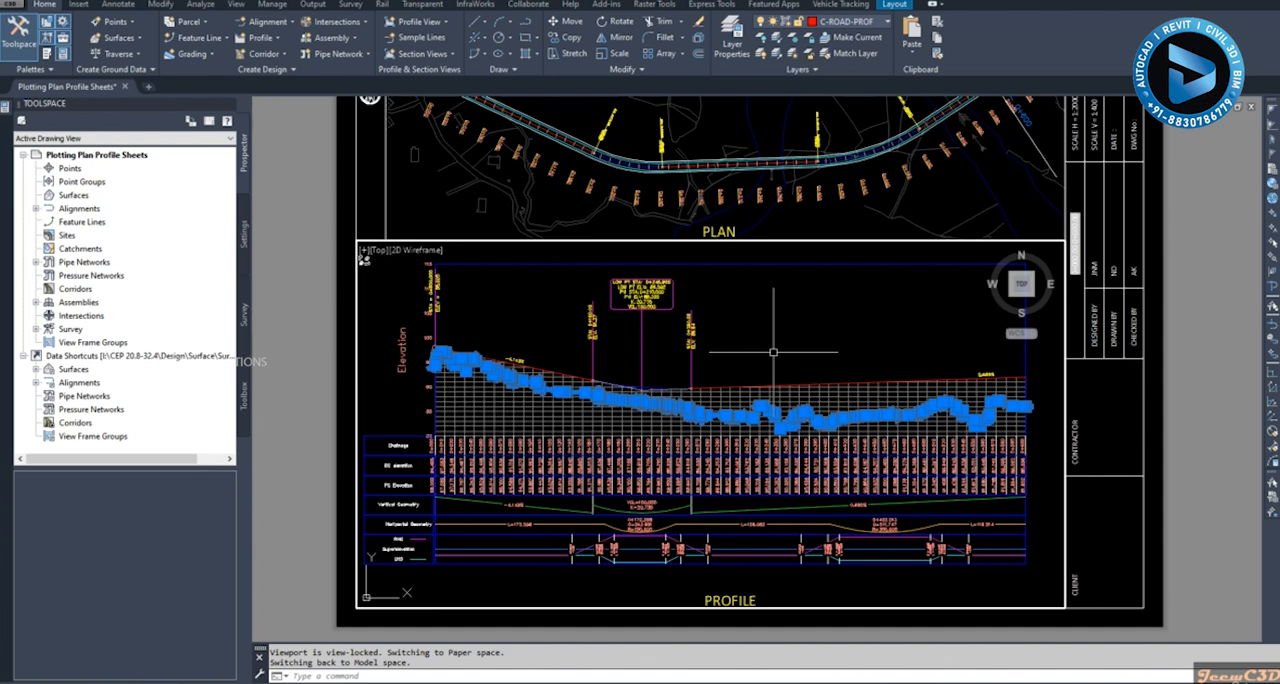
{"action": "right_click", "coordinate": [773, 341]}
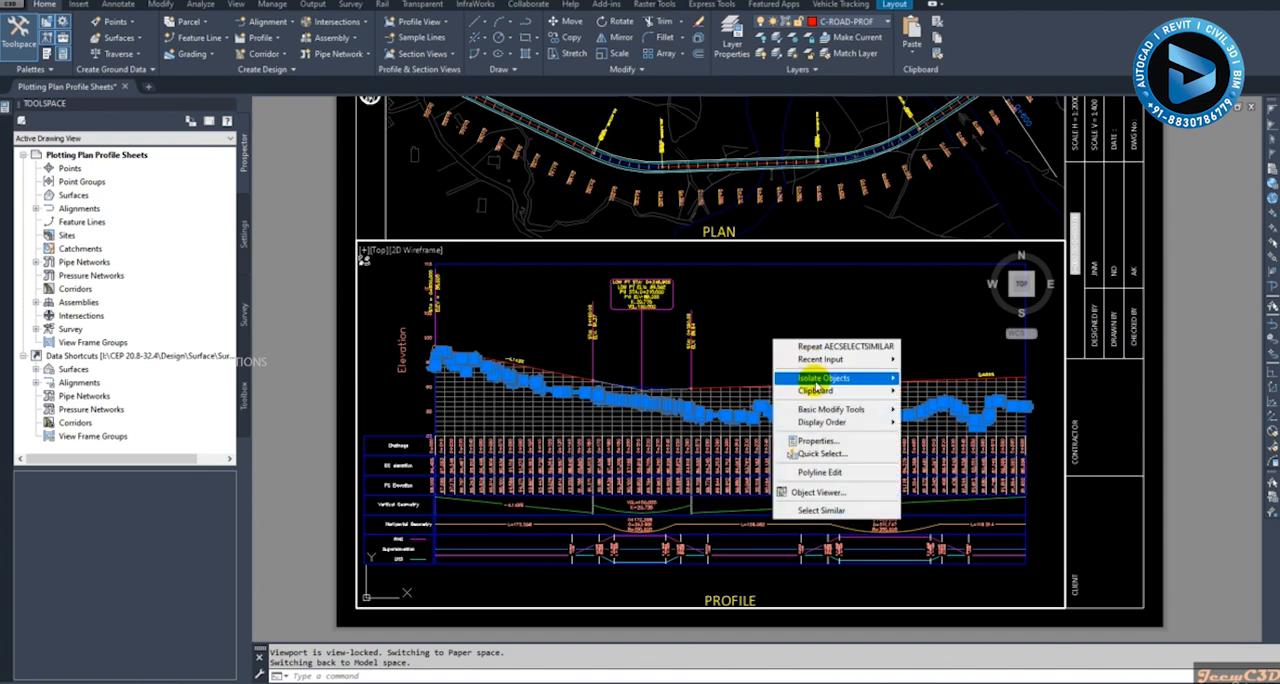
{"action": "left_click", "coordinate": [812, 442]}
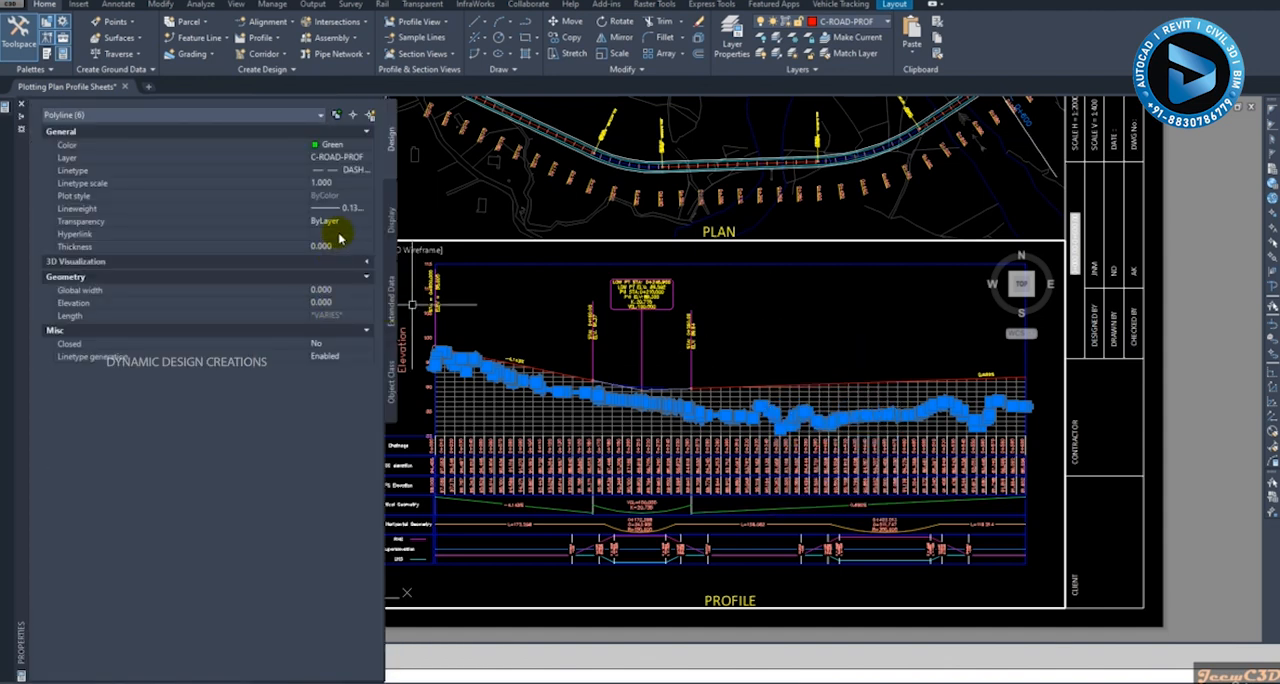
{"action": "left_click", "coordinate": [352, 211]}
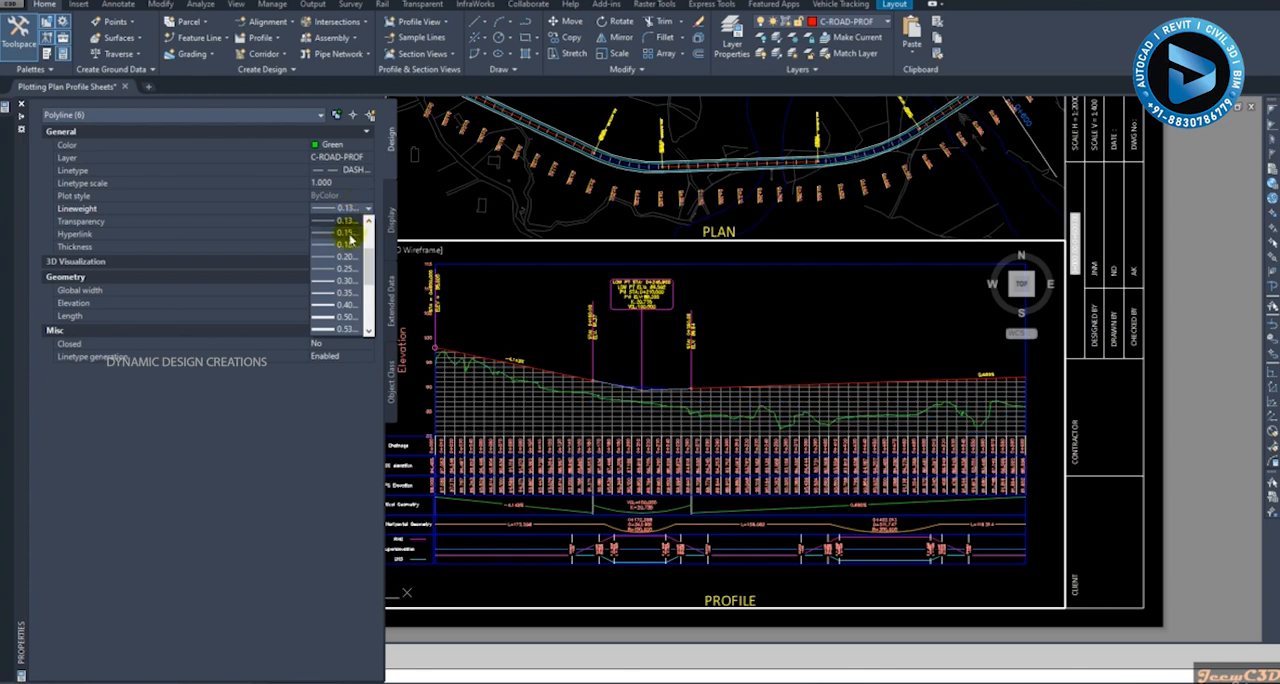
{"action": "left_click", "coordinate": [348, 245]}
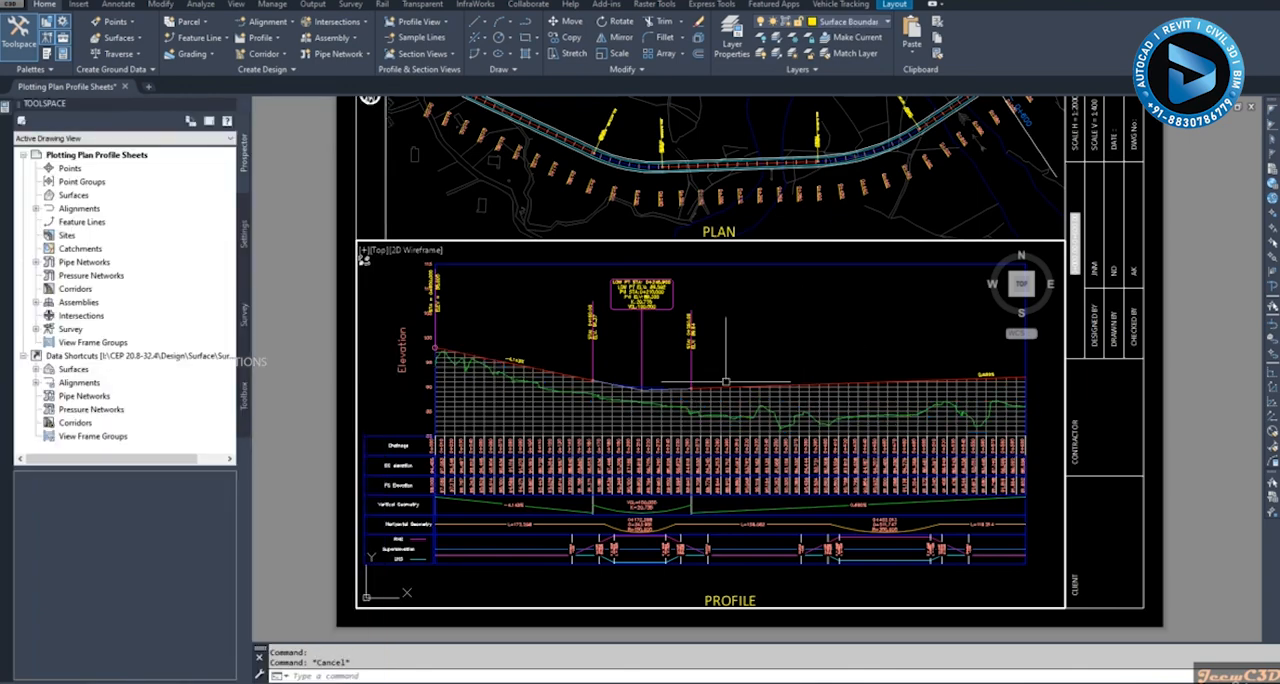
- Select all vertical lines similar to the one beside chainage 0+020 in the data bands and set their lineweight to 0.00 mm
{"action": "scroll", "coordinate": [483, 408], "scroll_direction": "up", "scroll_amount": 4}
{"action": "scroll", "coordinate": [514, 380], "scroll_direction": "up", "scroll_amount": 4}
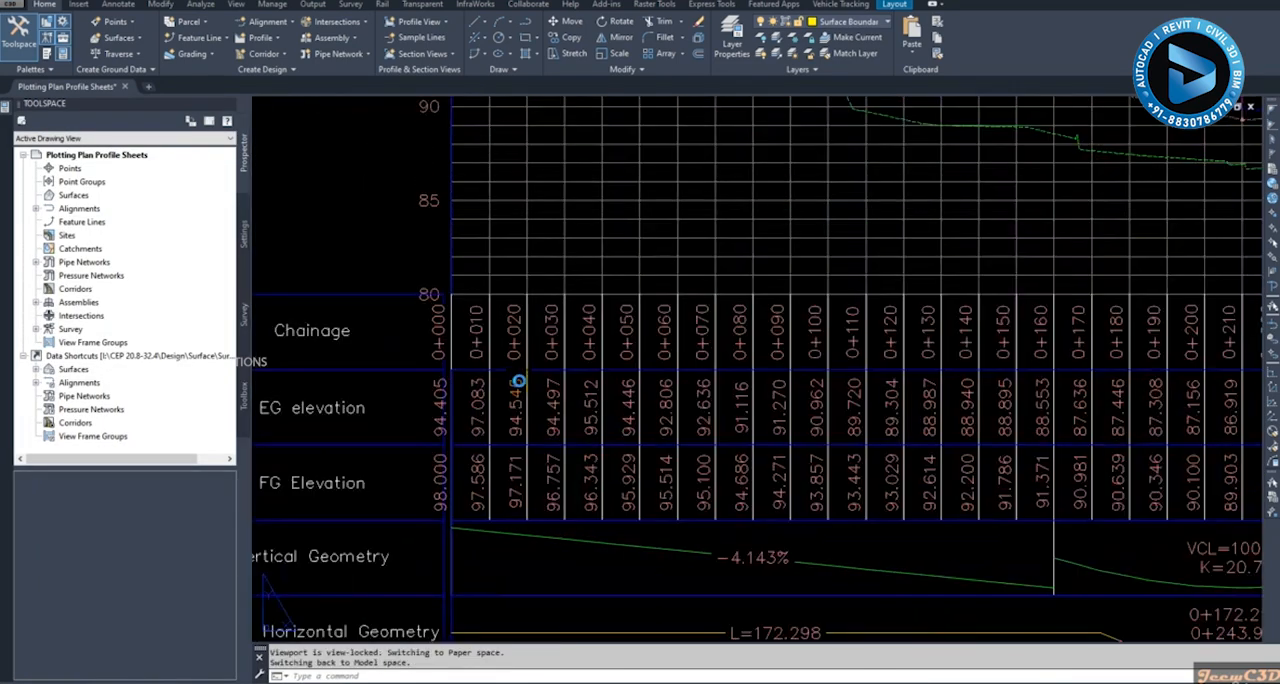
{"action": "left_click", "coordinate": [530, 345]}
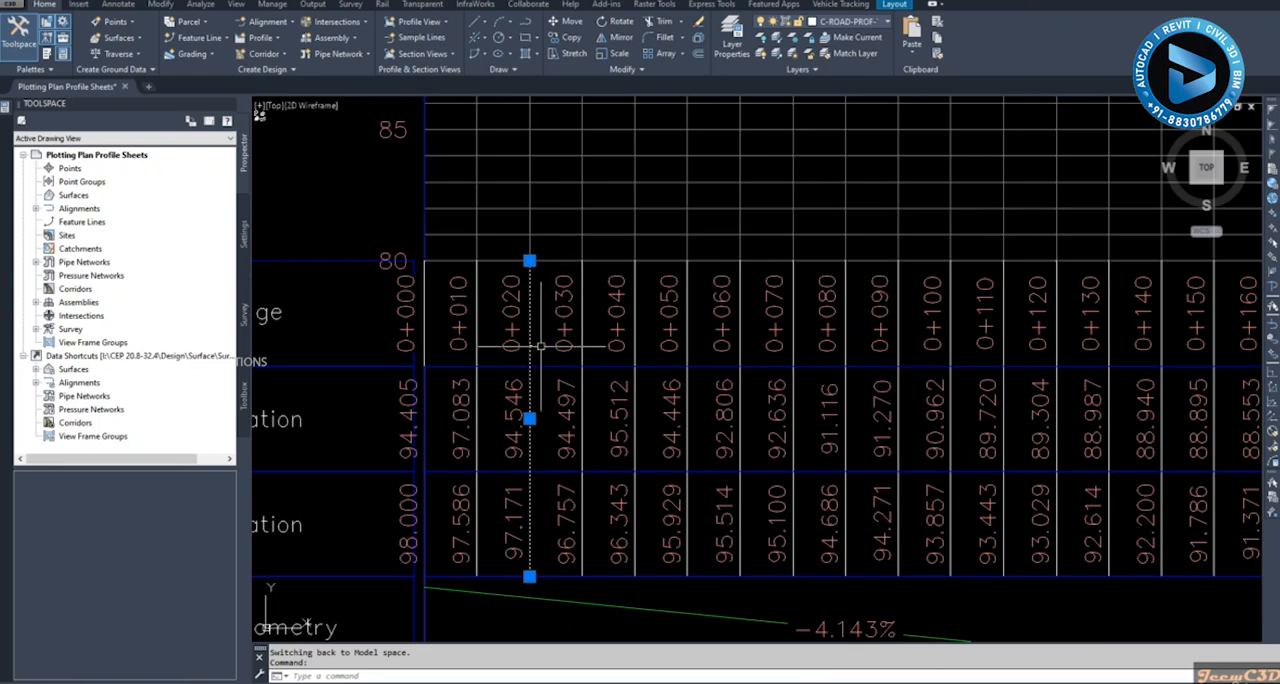
{"action": "right_click", "coordinate": [530, 345]}
{"action": "left_click", "coordinate": [581, 551]}
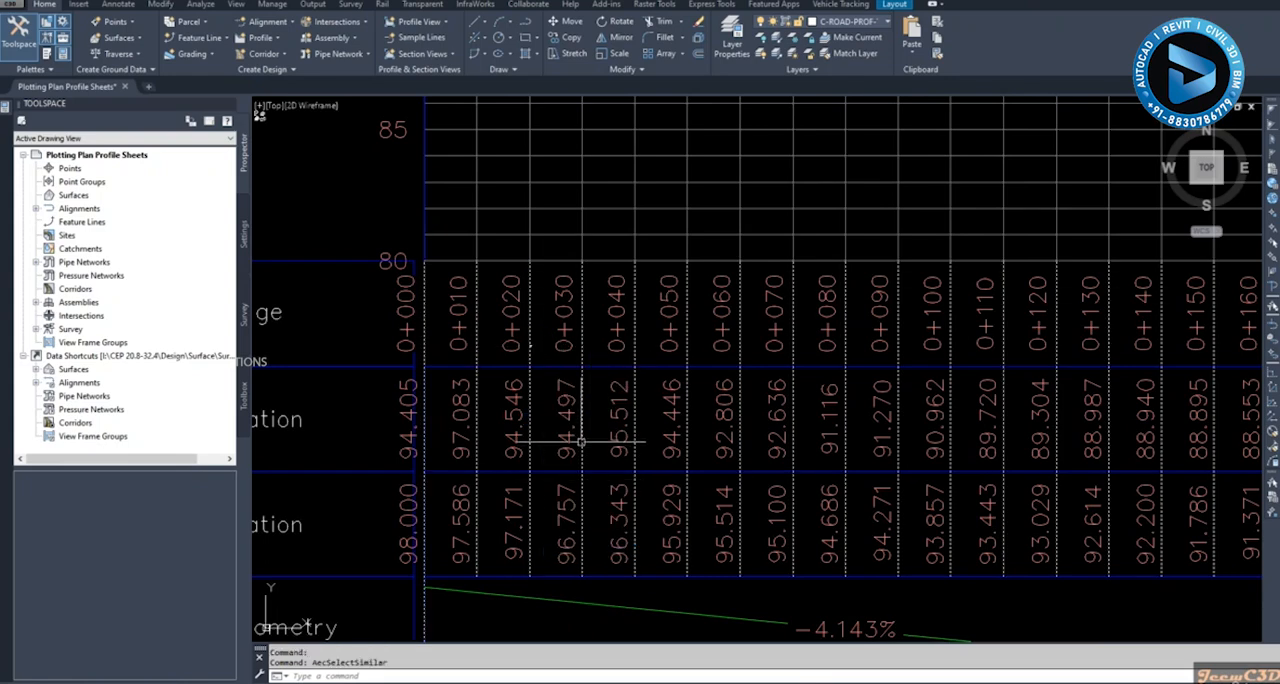
{"action": "right_click", "coordinate": [365, 216]}
{"action": "left_click", "coordinate": [409, 319]}
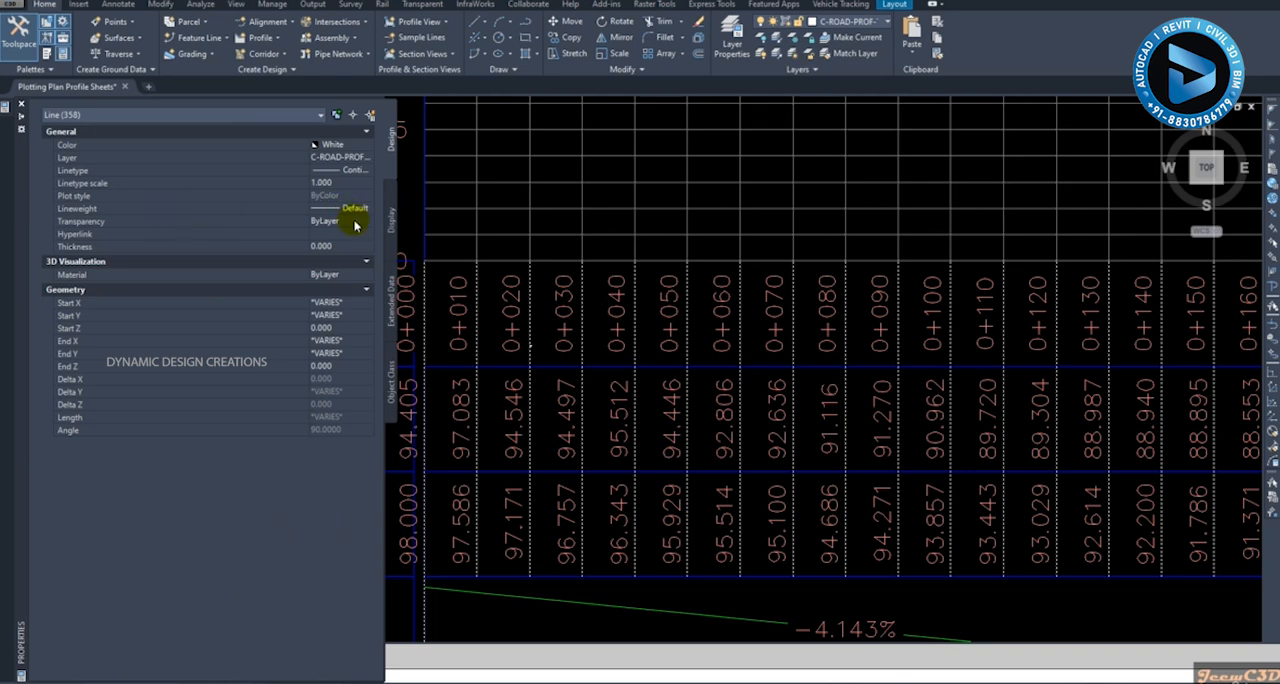
{"action": "left_click", "coordinate": [352, 210]}
{"action": "left_click", "coordinate": [366, 209]}
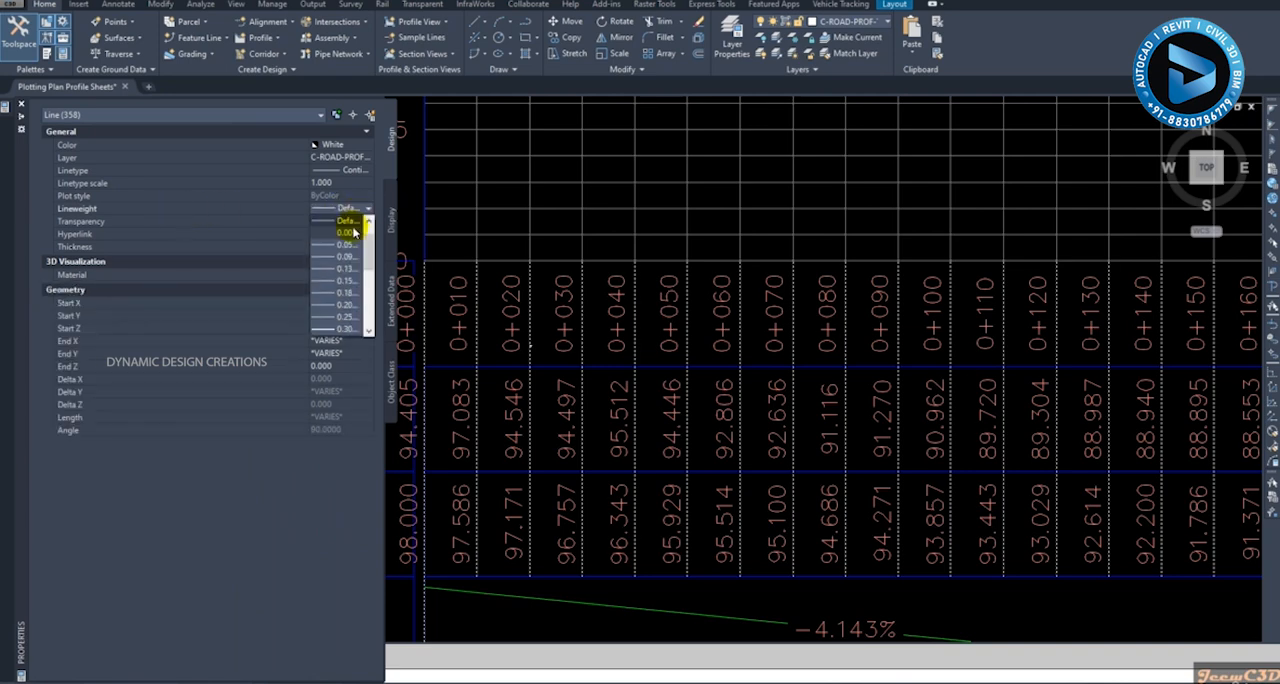
{"action": "left_click", "coordinate": [348, 236]}
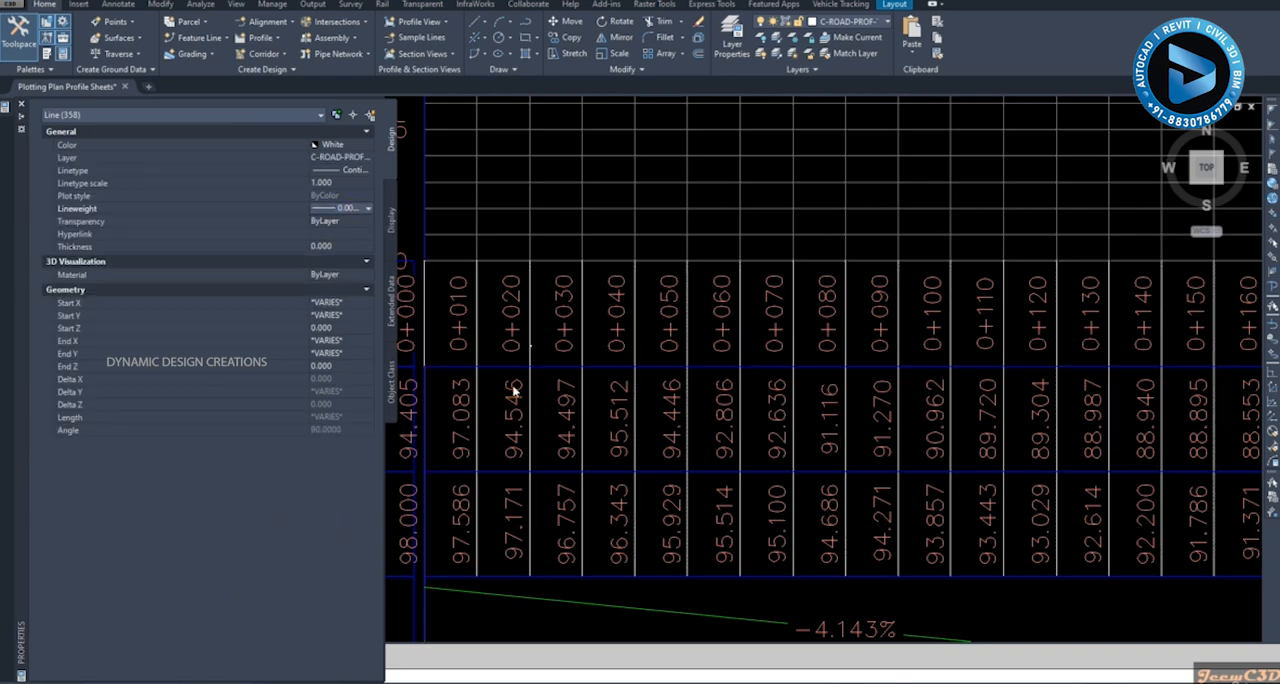
{"action": "key", "text": "Escape"}
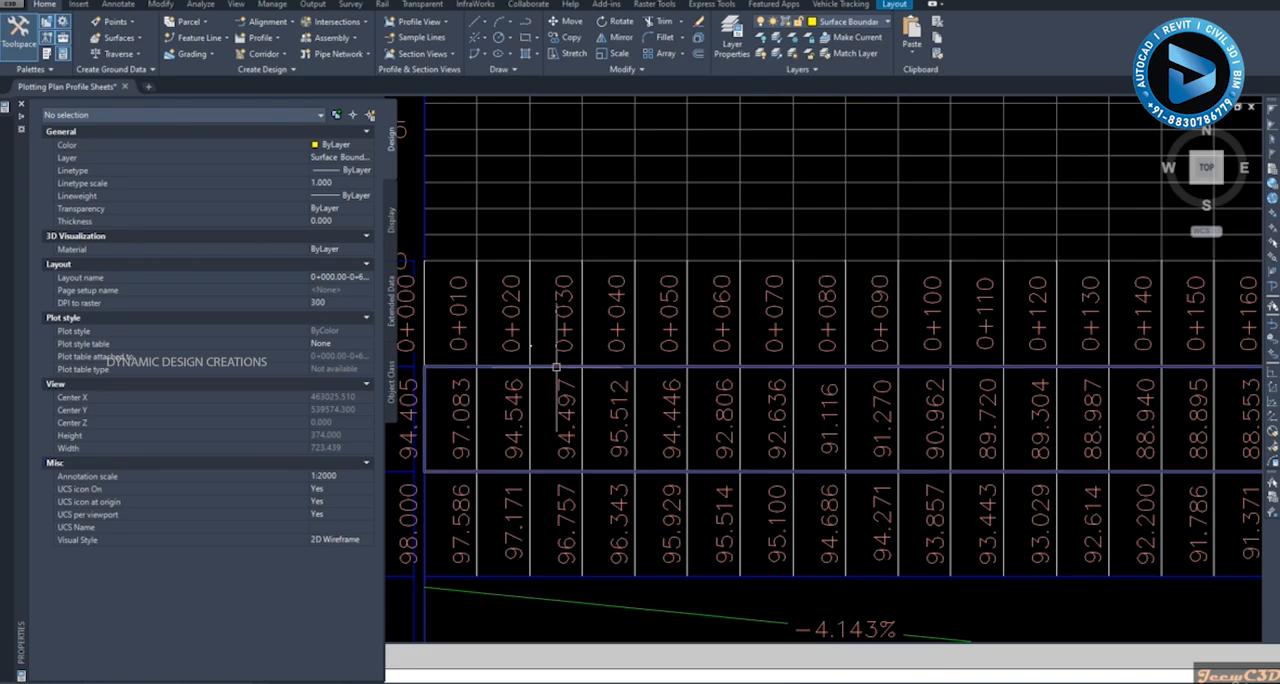
- Select all blue frames similar to the EG elevation band's frame, set their lineweight to 0.00 mm, and clear the selection
{"action": "left_click", "coordinate": [556, 368]}
{"action": "scroll", "coordinate": [556, 370], "scroll_direction": "down", "scroll_amount": 6}
{"action": "right_click", "coordinate": [476, 305]}
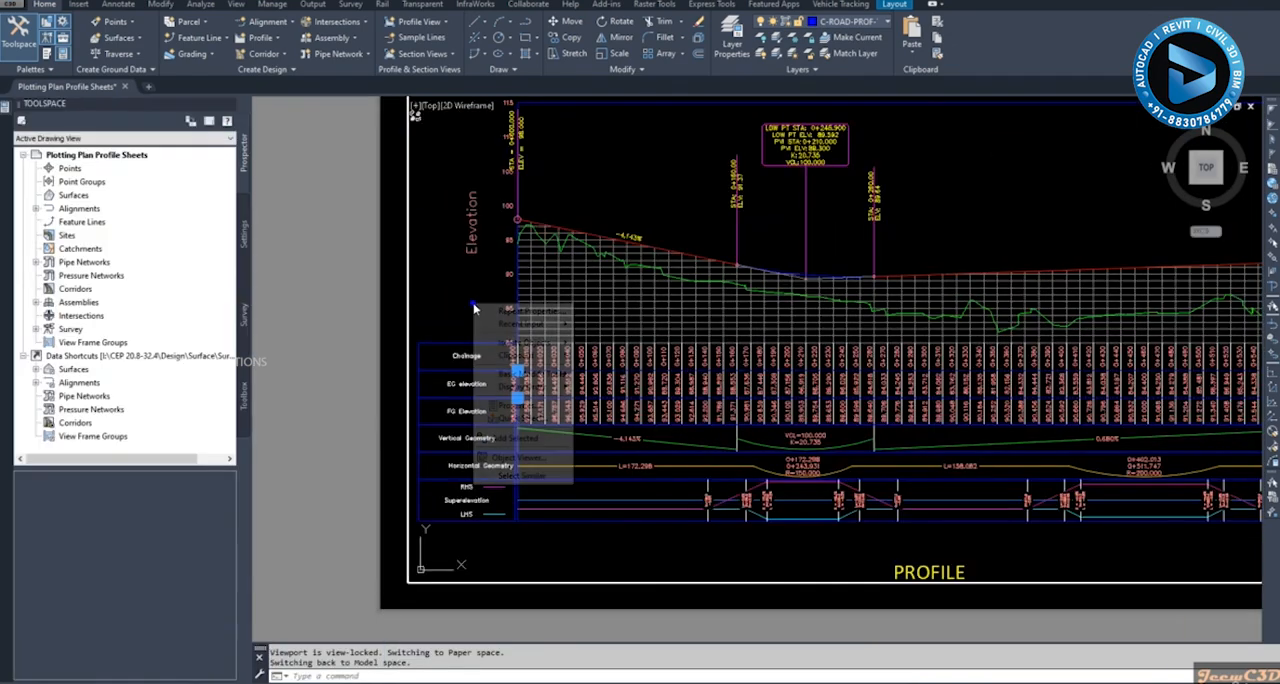
{"action": "left_click", "coordinate": [513, 477]}
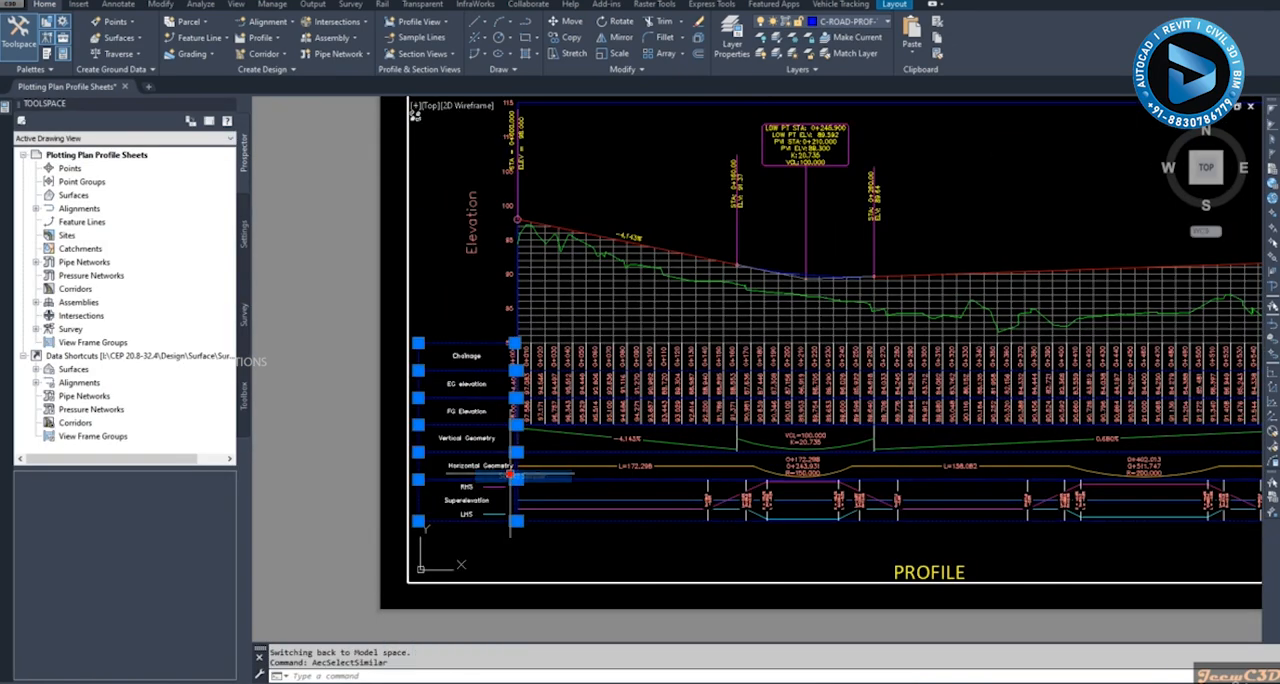
{"action": "right_click", "coordinate": [440, 288]}
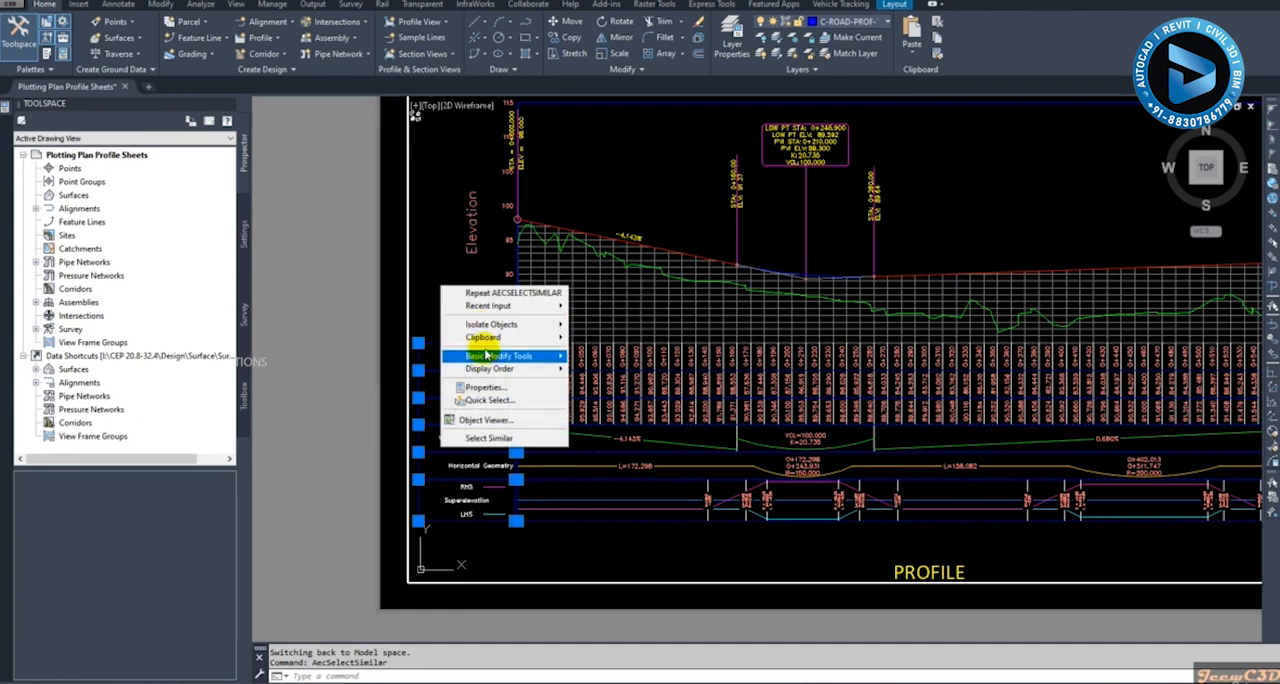
{"action": "left_click", "coordinate": [485, 387]}
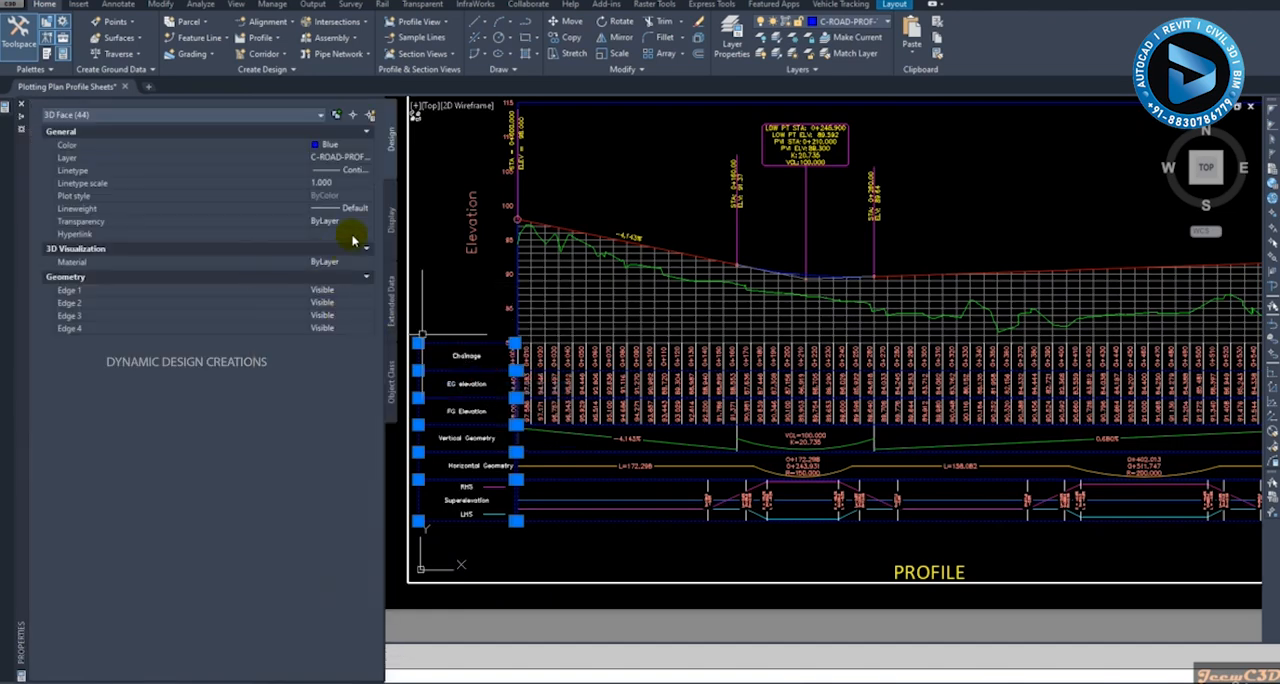
{"action": "left_click", "coordinate": [366, 208]}
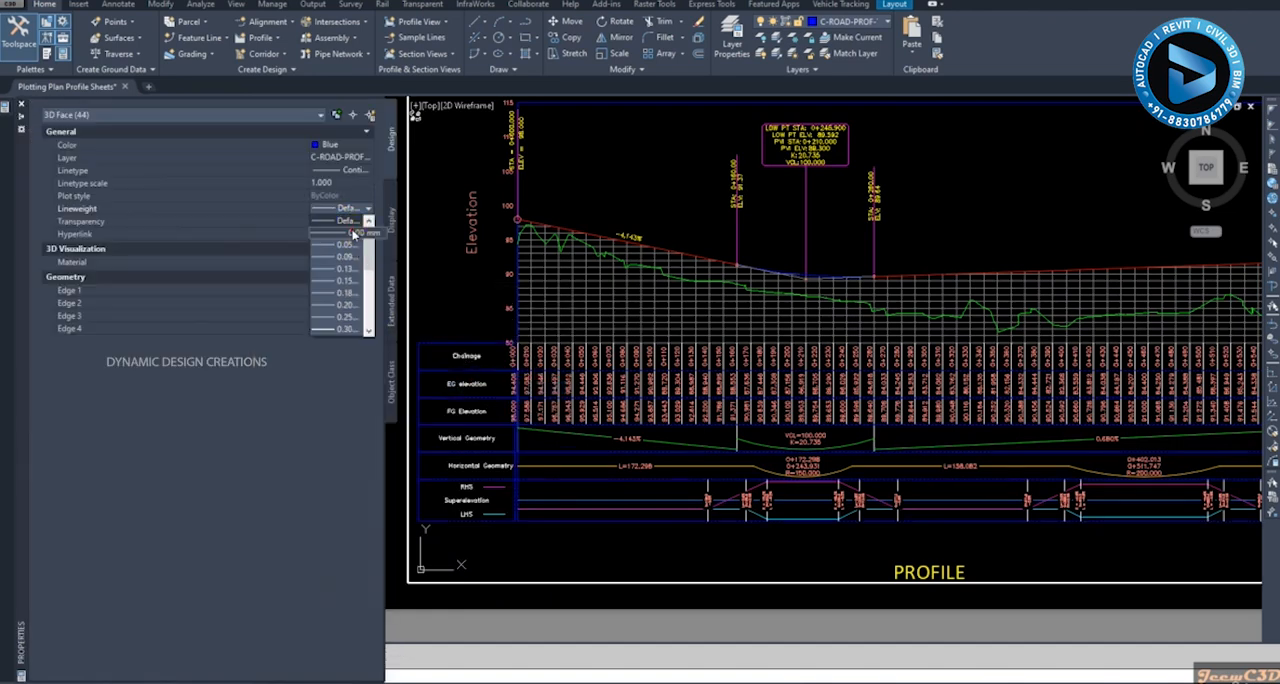
{"action": "left_click", "coordinate": [355, 233]}
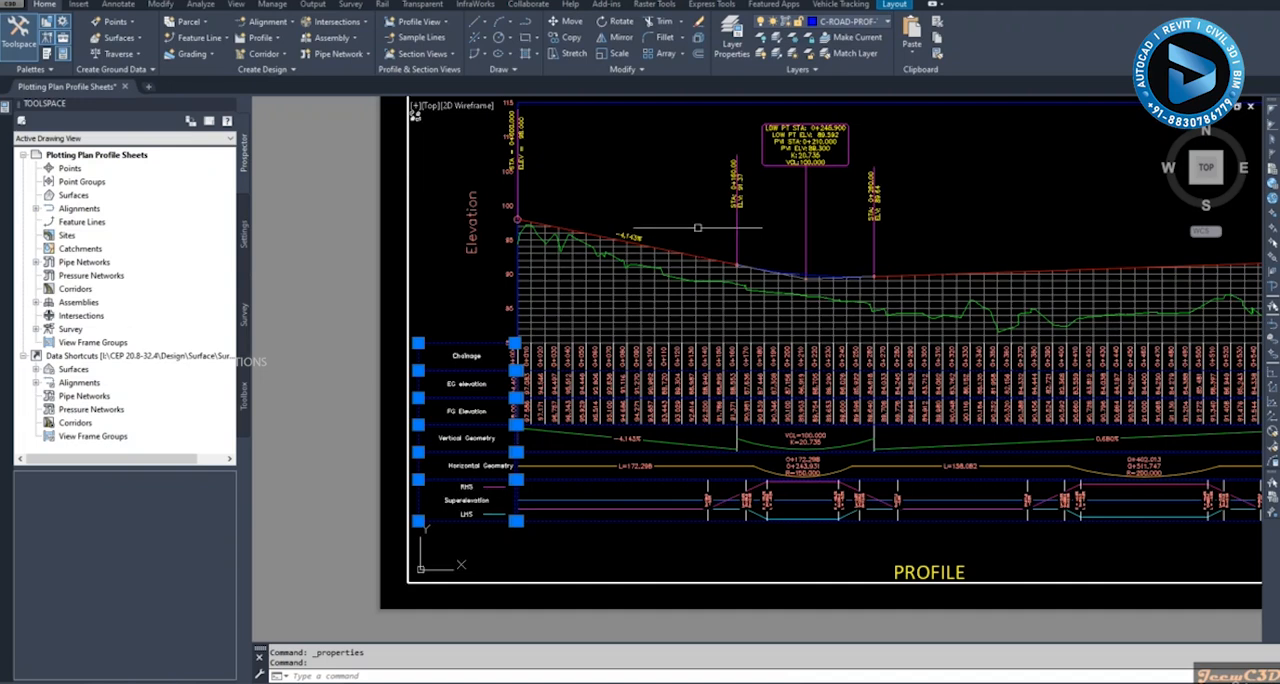
{"action": "scroll", "coordinate": [687, 213], "scroll_direction": "down", "scroll_amount": 4}
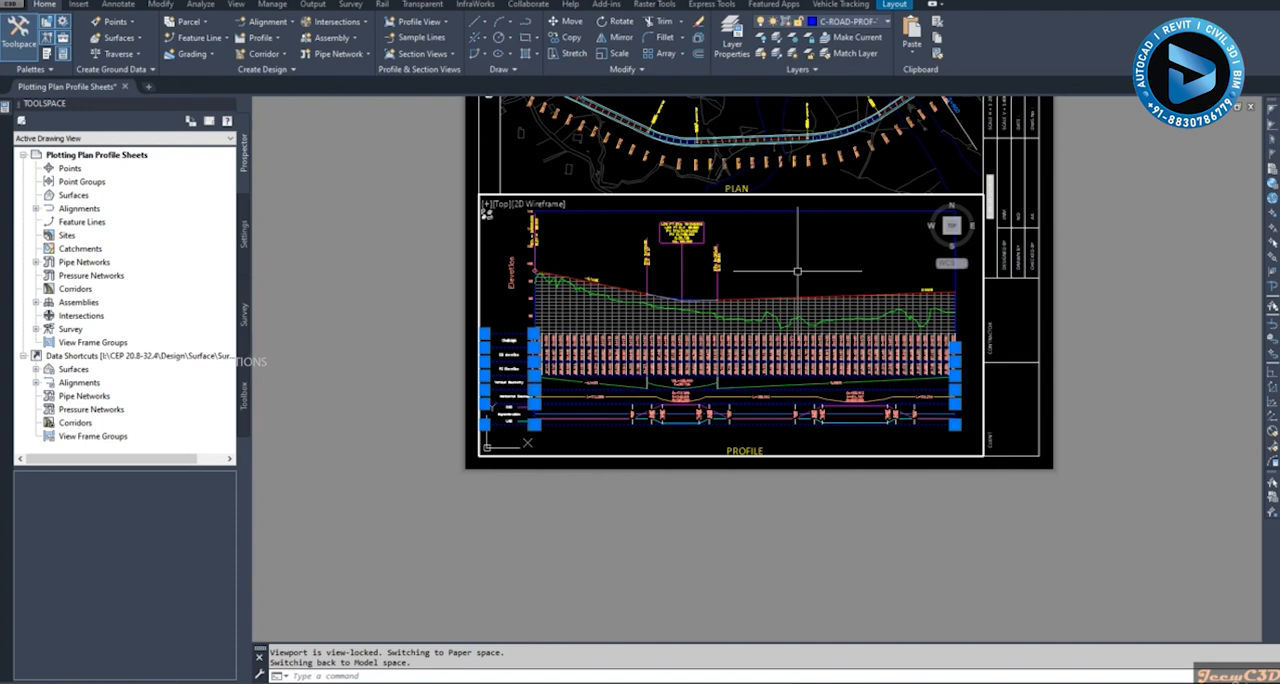
{"action": "scroll", "coordinate": [505, 420], "scroll_direction": "up", "scroll_amount": 4}
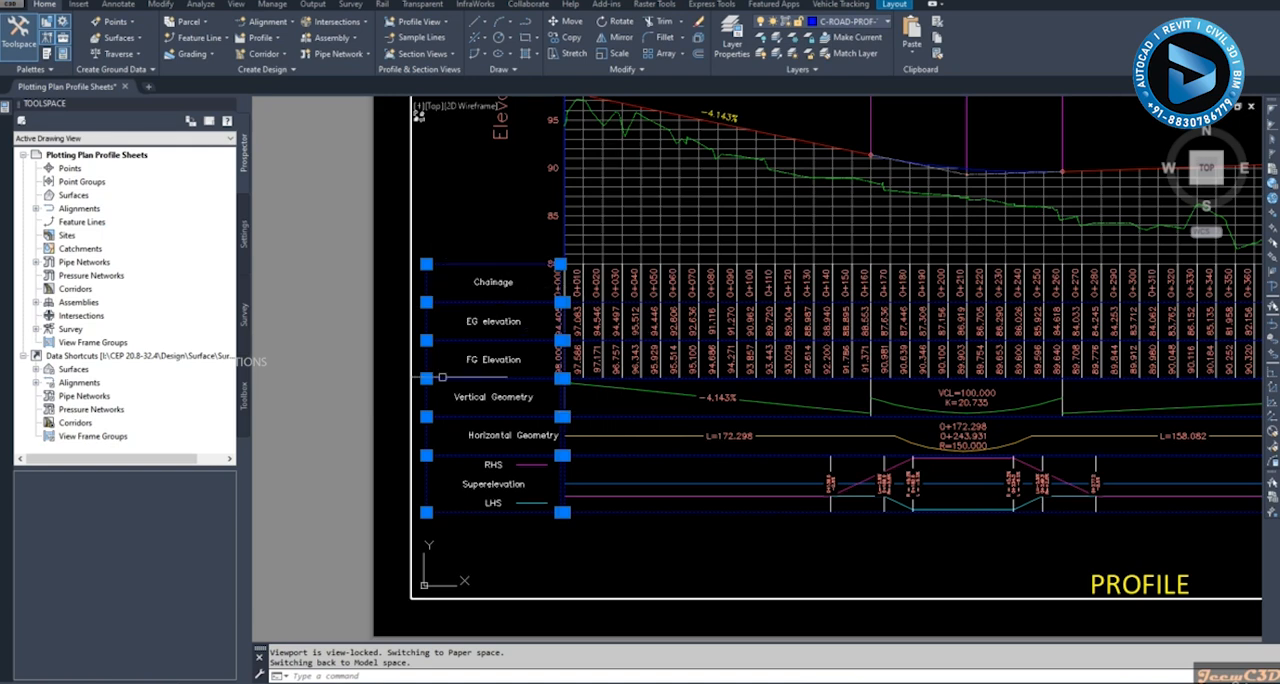
{"action": "key", "text": "Escape"}
- Select the Chainage band's title box and assign it to the C-ROAD-PROF-TTLB layer
{"action": "left_click", "coordinate": [492, 283]}
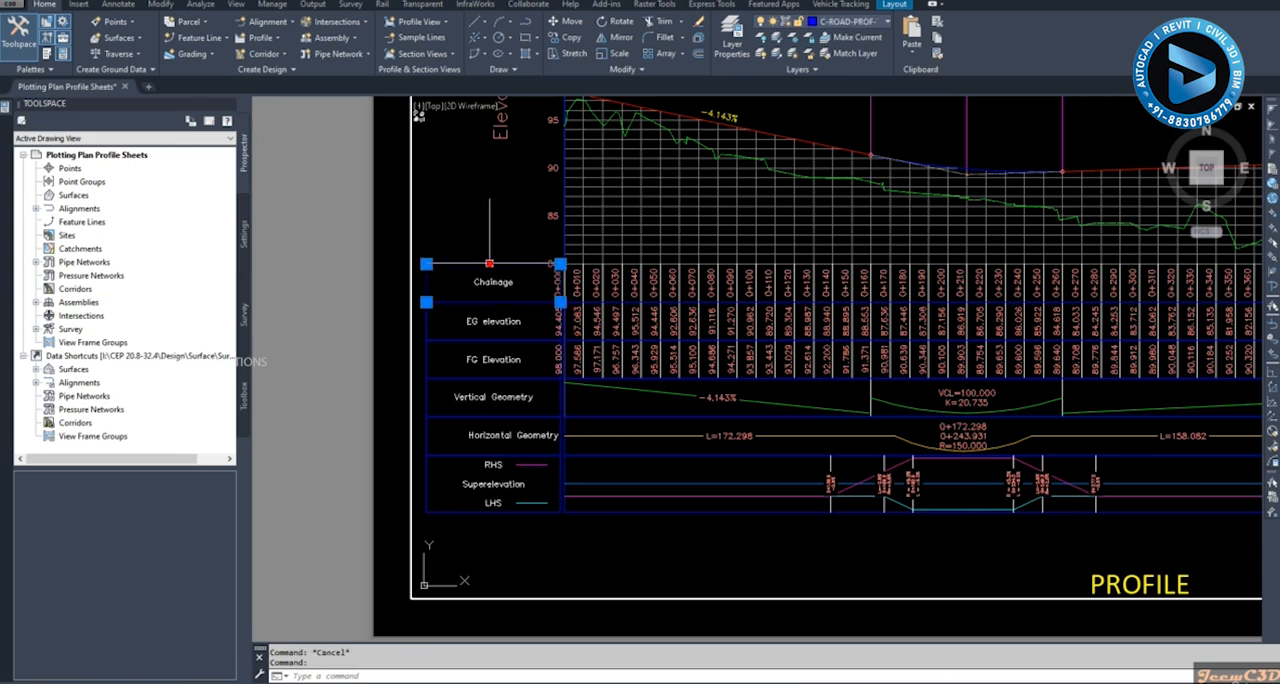
{"action": "left_click", "coordinate": [849, 22]}
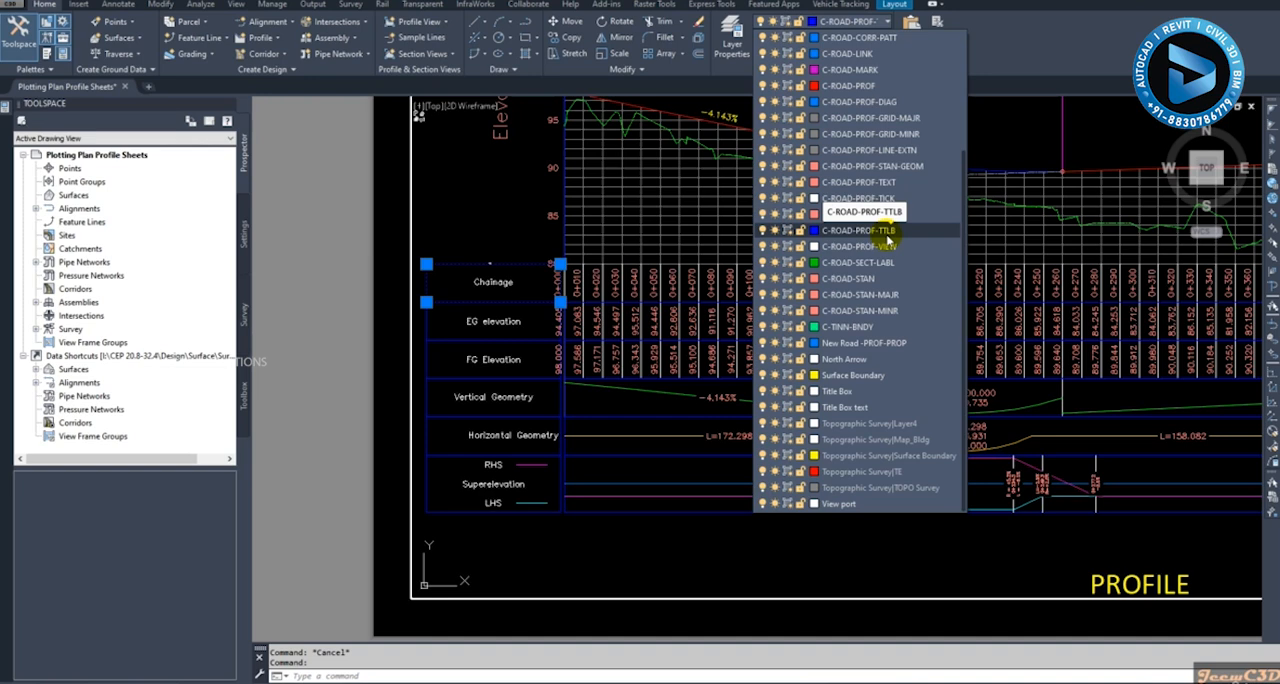
{"action": "left_click", "coordinate": [886, 232]}
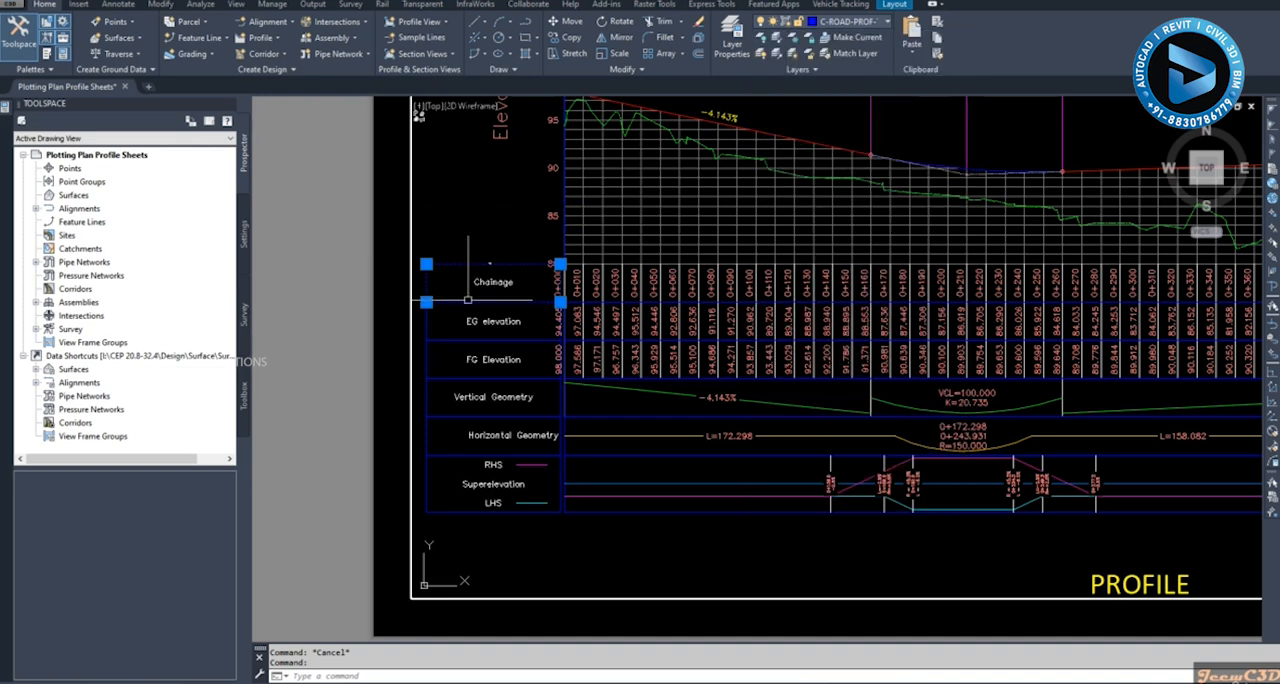
- Clear the data band title box selection and return from the profile viewport to paper space with the whole sheet in view
{"action": "left_click", "coordinate": [458, 358]}
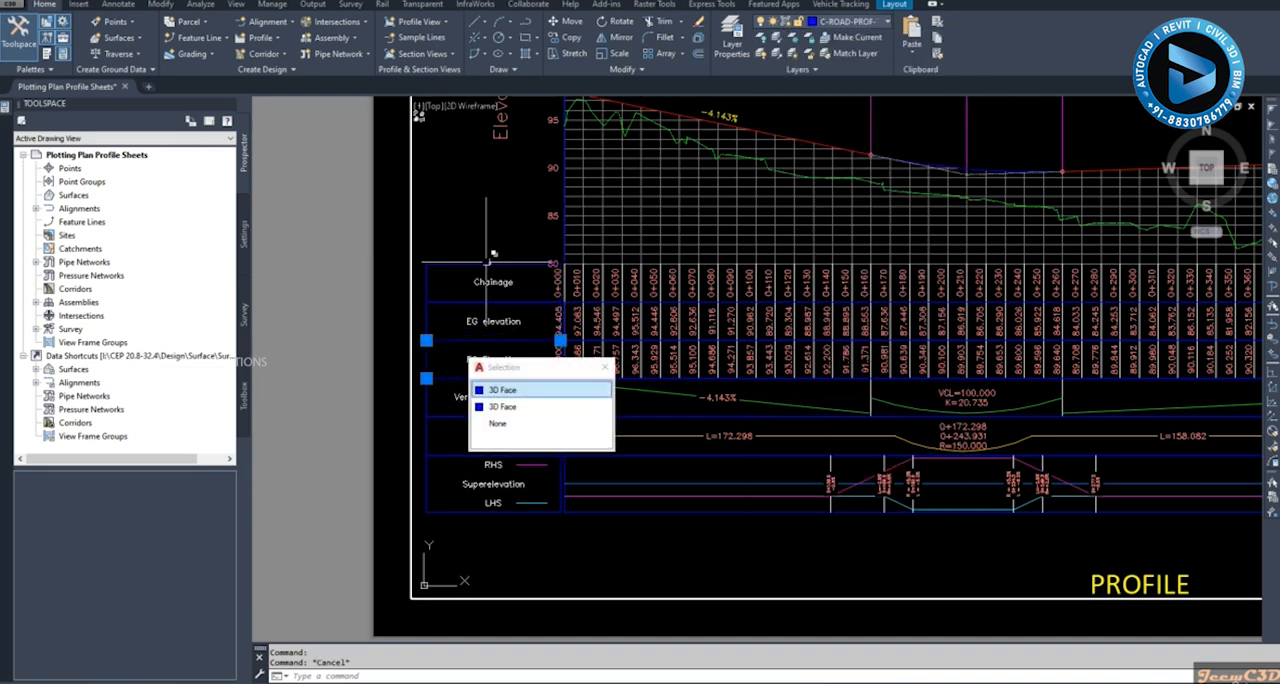
{"action": "key", "text": "Escape"}
{"action": "scroll", "coordinate": [480, 255], "scroll_direction": "down", "scroll_amount": 3}
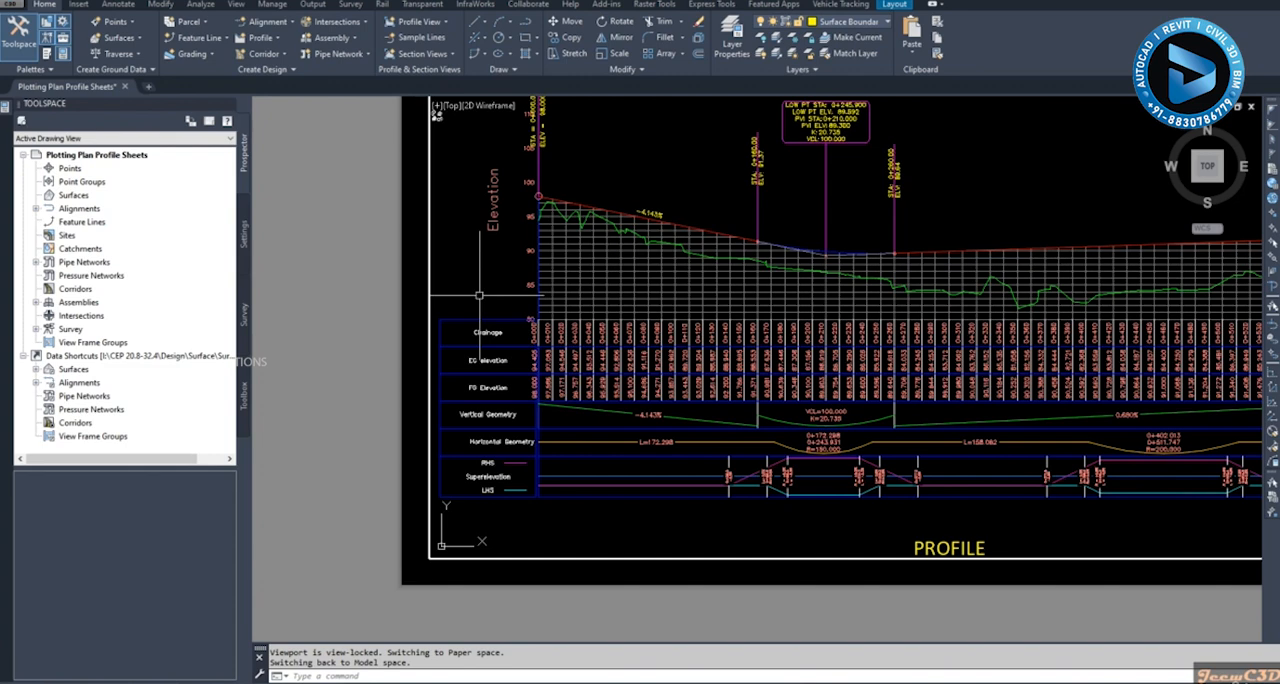
{"action": "scroll", "coordinate": [480, 290], "scroll_direction": "down", "scroll_amount": 3}
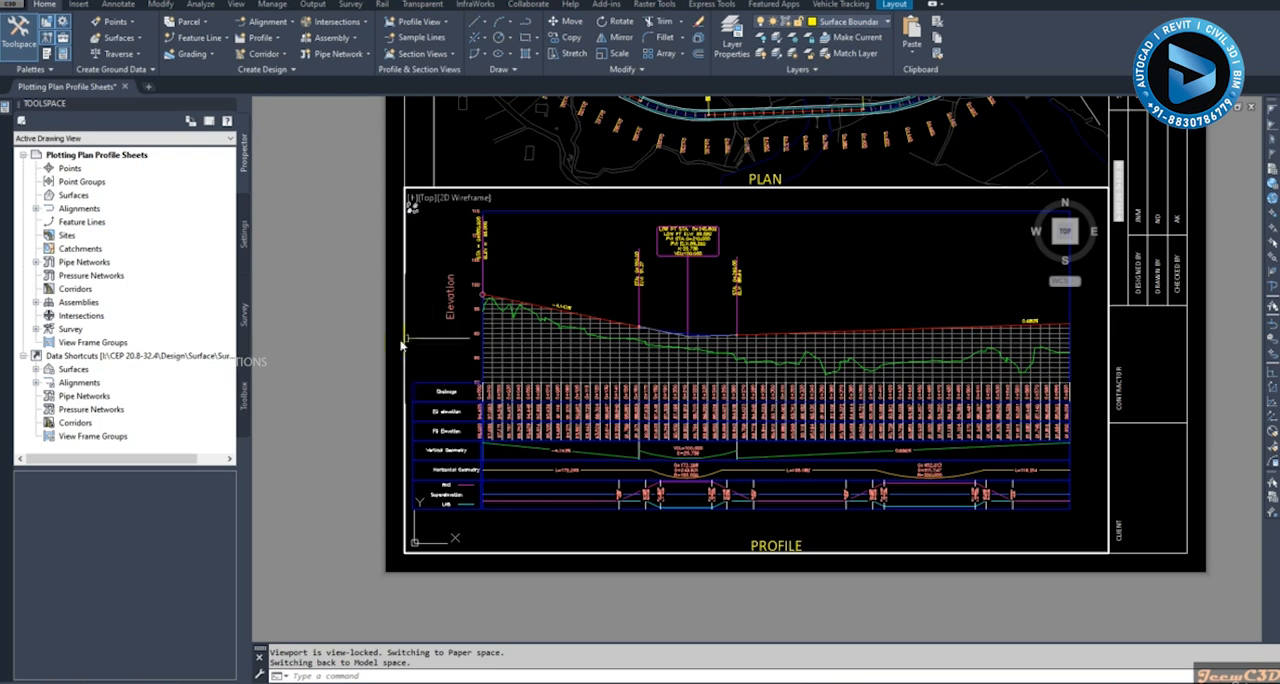
{"action": "double_click", "coordinate": [334, 323]}
{"action": "scroll", "coordinate": [334, 323], "scroll_direction": "down", "scroll_amount": 2}
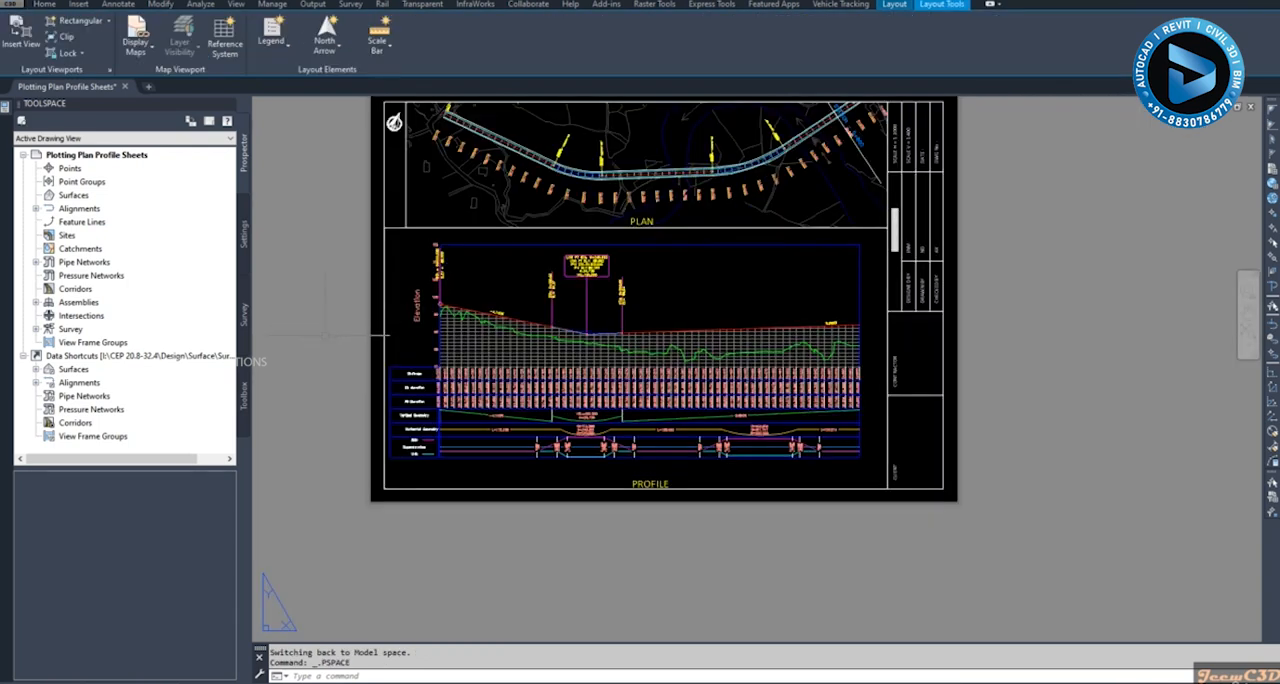
{"action": "middle_click_drag", "start_coordinate": [325, 335], "coordinate": [457, 371]}
{"action": "scroll", "coordinate": [453, 374], "scroll_direction": "down", "scroll_amount": 2}
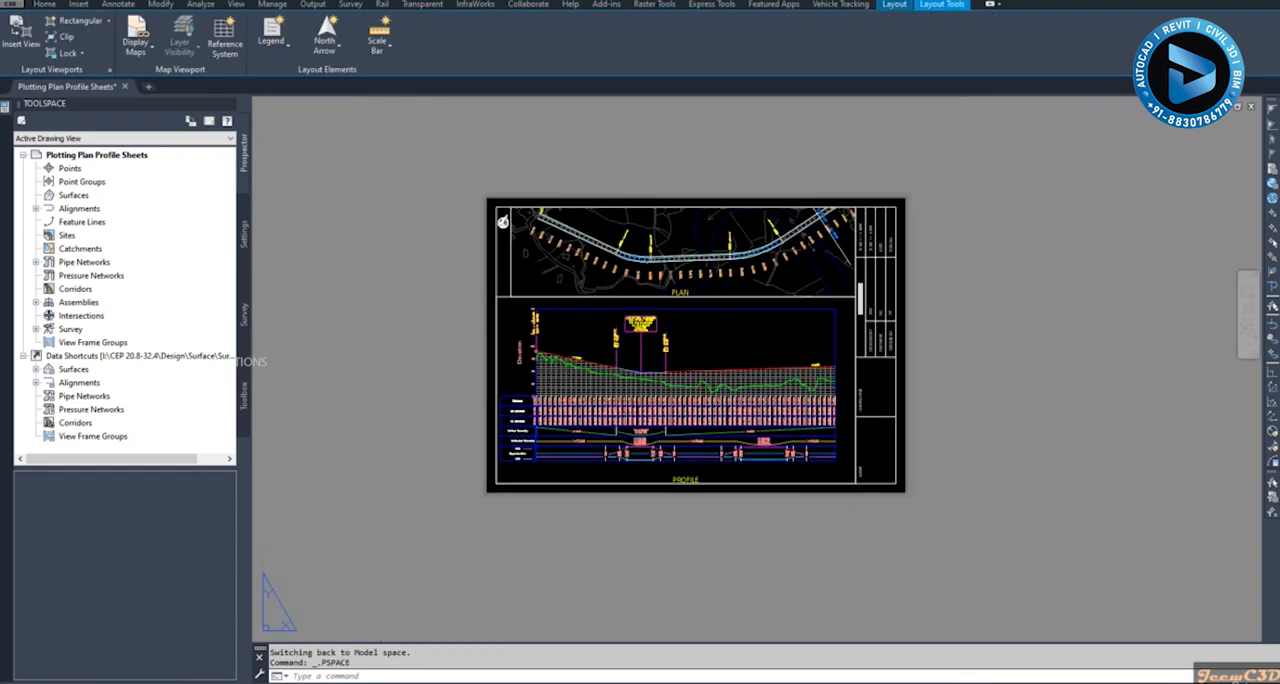
- Start a plot of the 0+000.00-0+600.00 layout with the <Previous plot> page setup and preview the sheet
{"action": "right_click", "coordinate": [146, 679]}
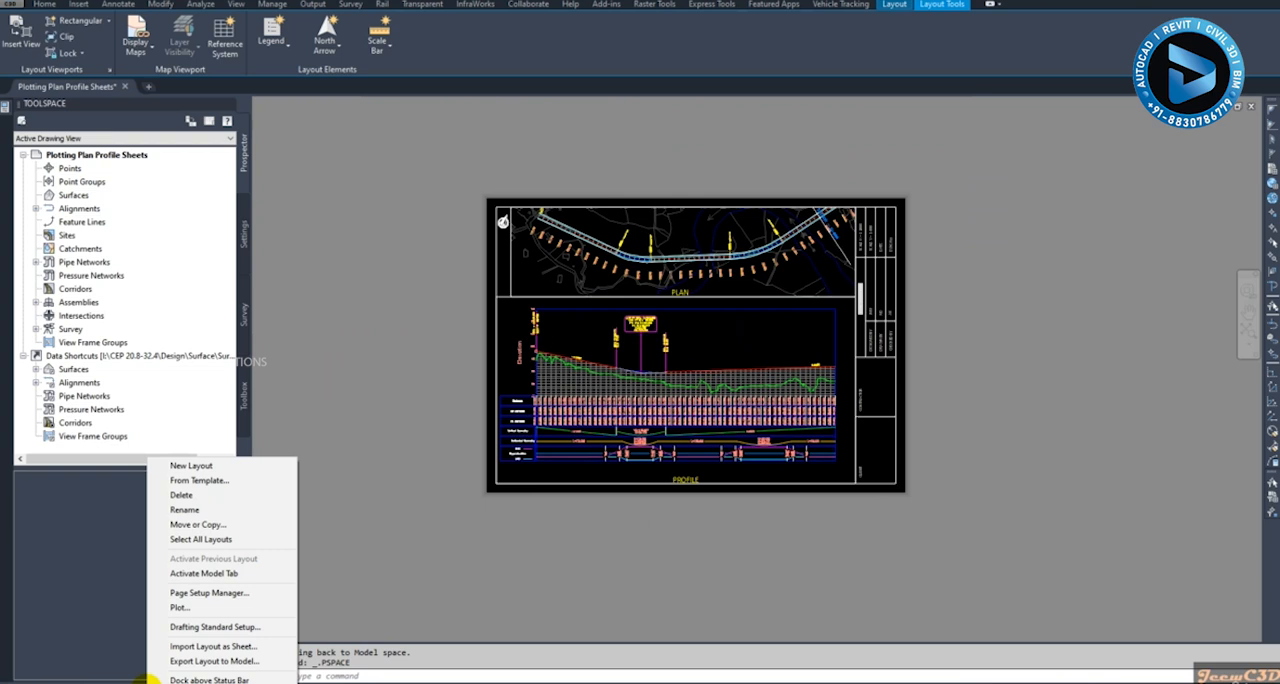
{"action": "left_click", "coordinate": [186, 607]}
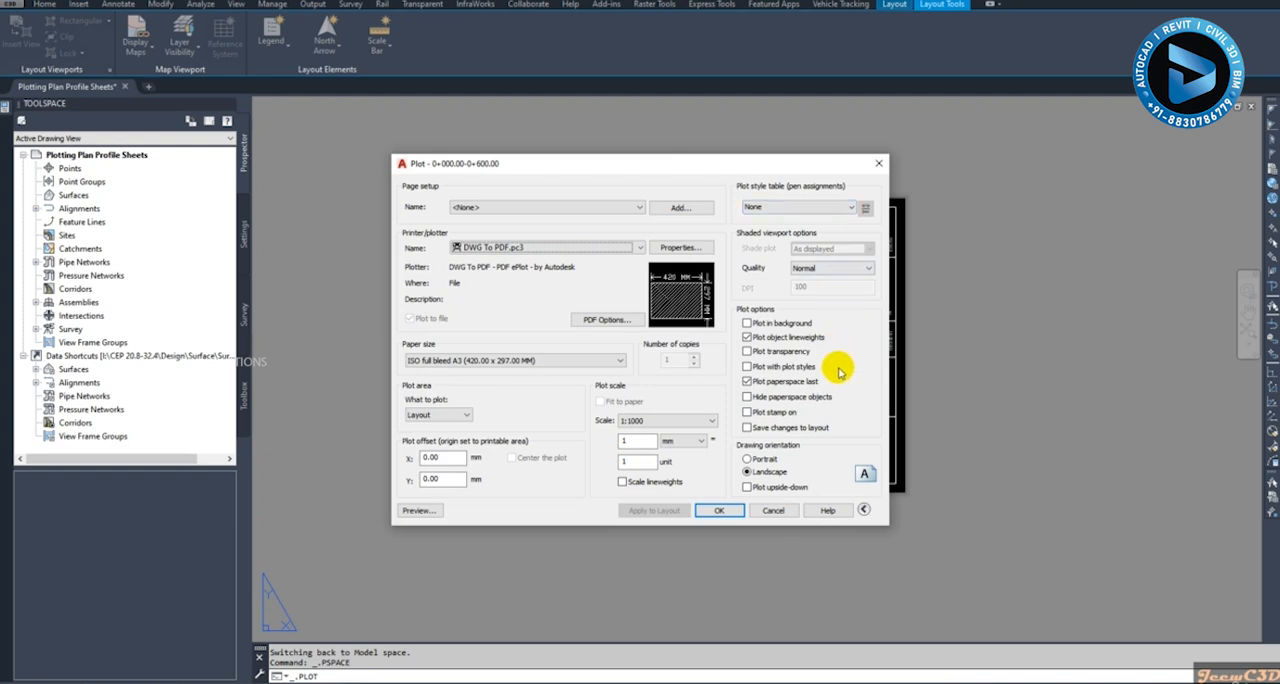
{"action": "left_click", "coordinate": [545, 208]}
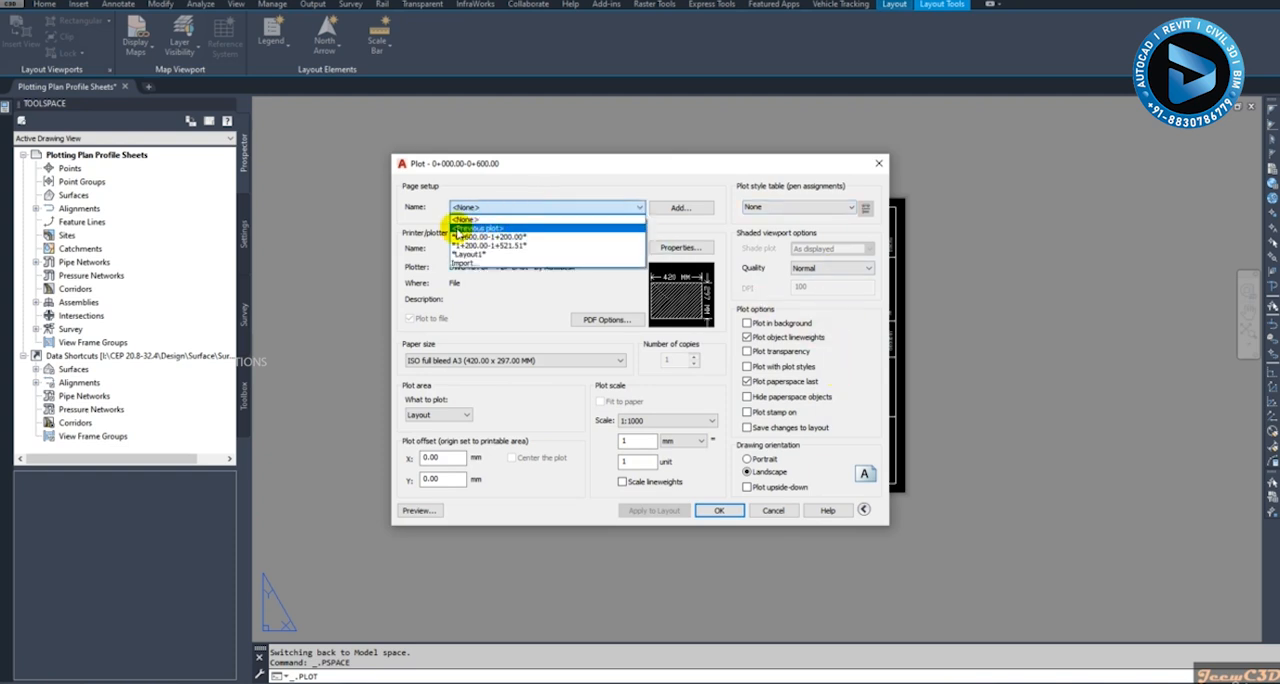
{"action": "left_click", "coordinate": [474, 229]}
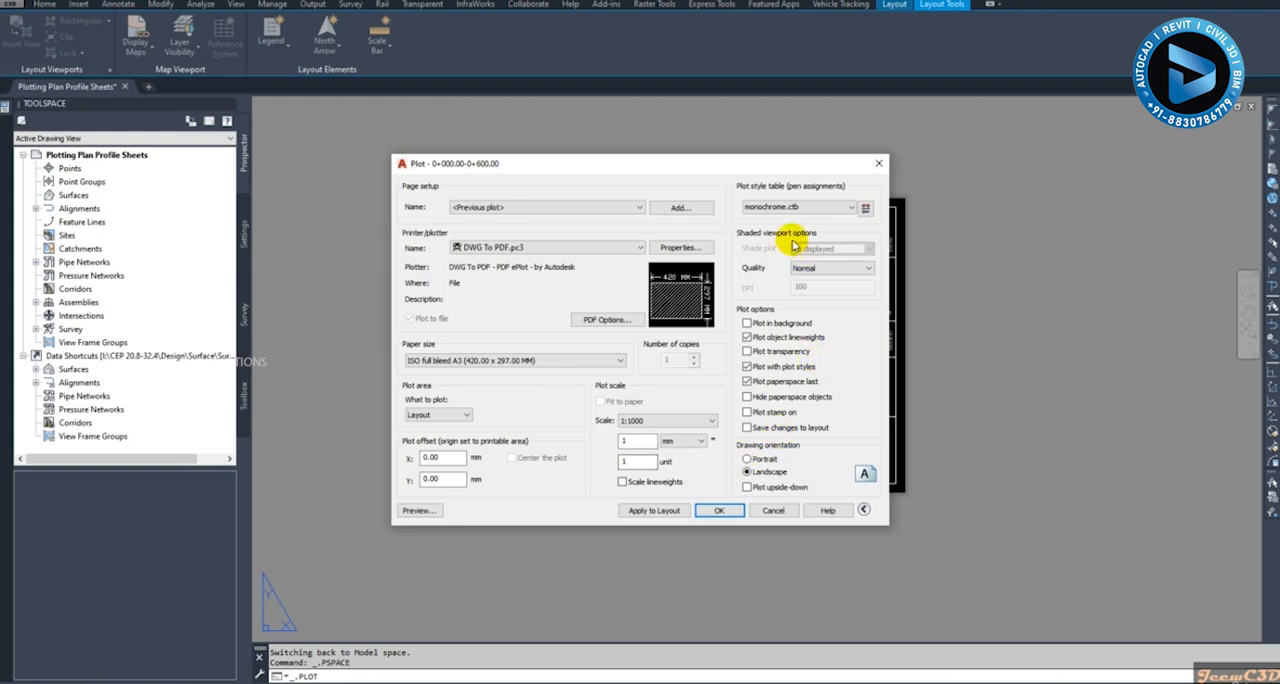
{"action": "left_click", "coordinate": [418, 511]}
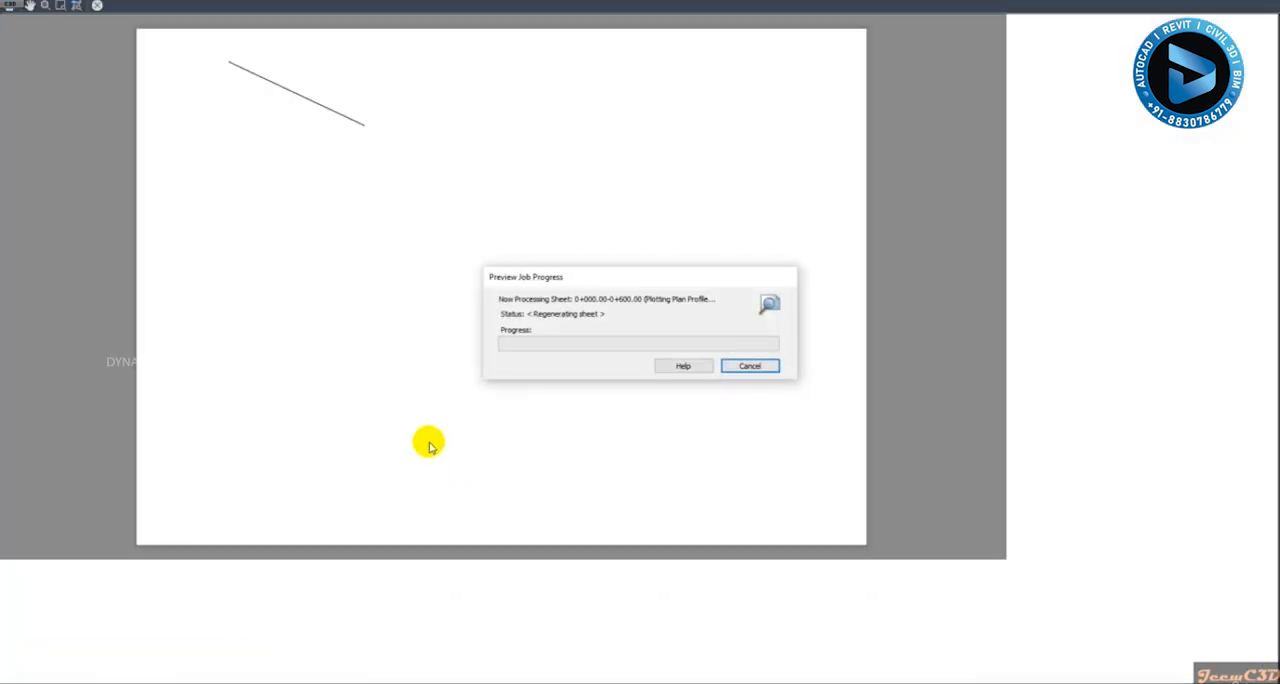
- Examine the profile lines, data bands and plan in the plot preview, and leave the plot without printing
{"action": "scroll", "coordinate": [440, 470], "scroll_direction": "up", "scroll_amount": 5}
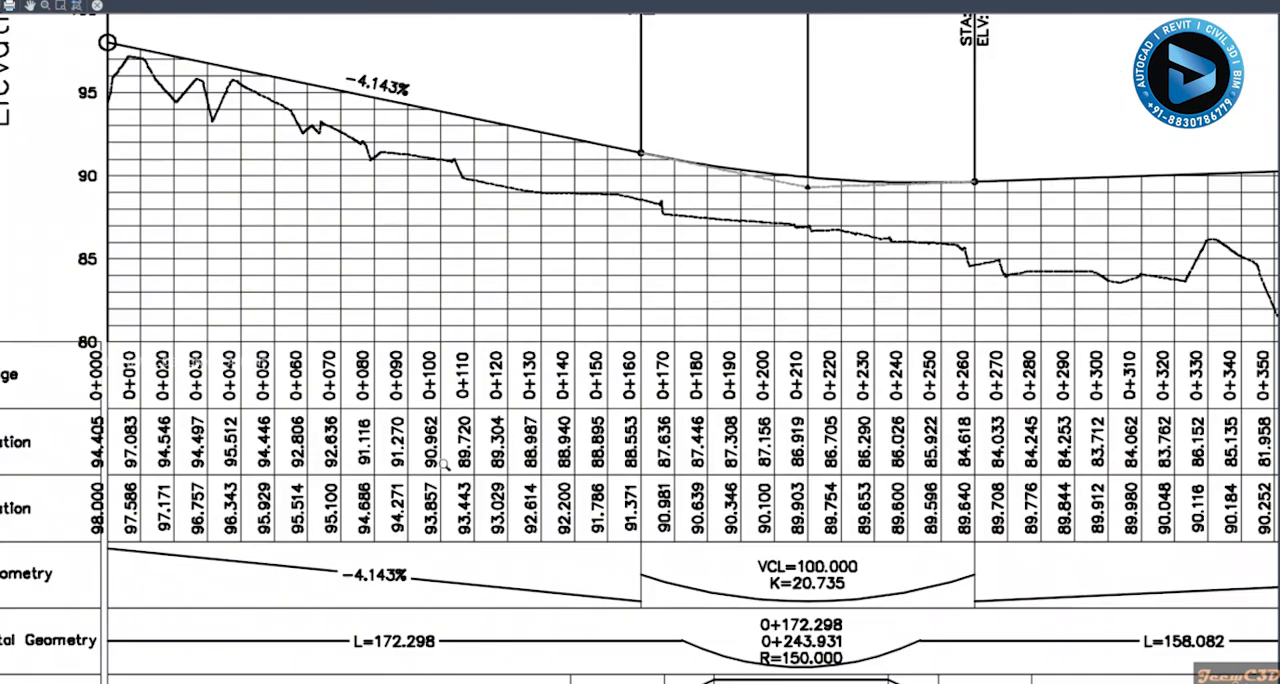
{"action": "scroll", "coordinate": [443, 465], "scroll_direction": "down", "scroll_amount": 4}
{"action": "scroll", "coordinate": [758, 571], "scroll_direction": "up", "scroll_amount": 1}
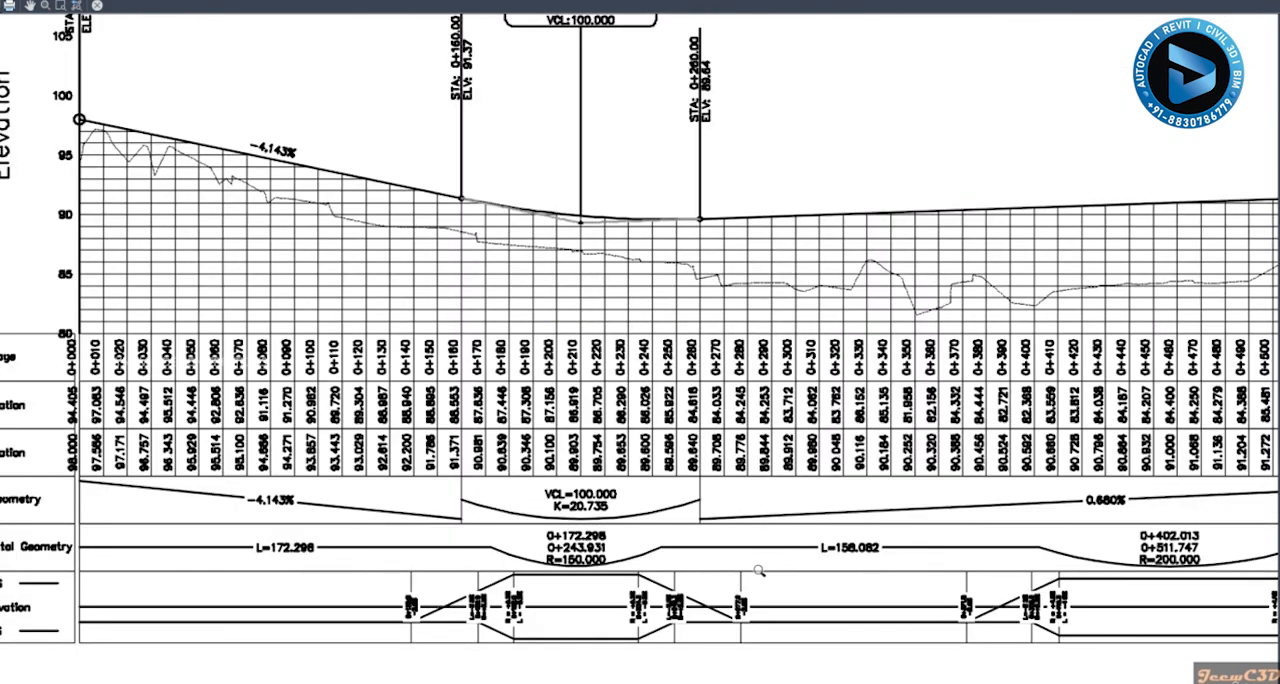
{"action": "scroll", "coordinate": [758, 571], "scroll_direction": "down", "scroll_amount": 6}
{"action": "middle_click_drag", "start_coordinate": [750, 435], "coordinate": [644, 488]}
{"action": "scroll", "coordinate": [716, 367], "scroll_direction": "up", "scroll_amount": 3}
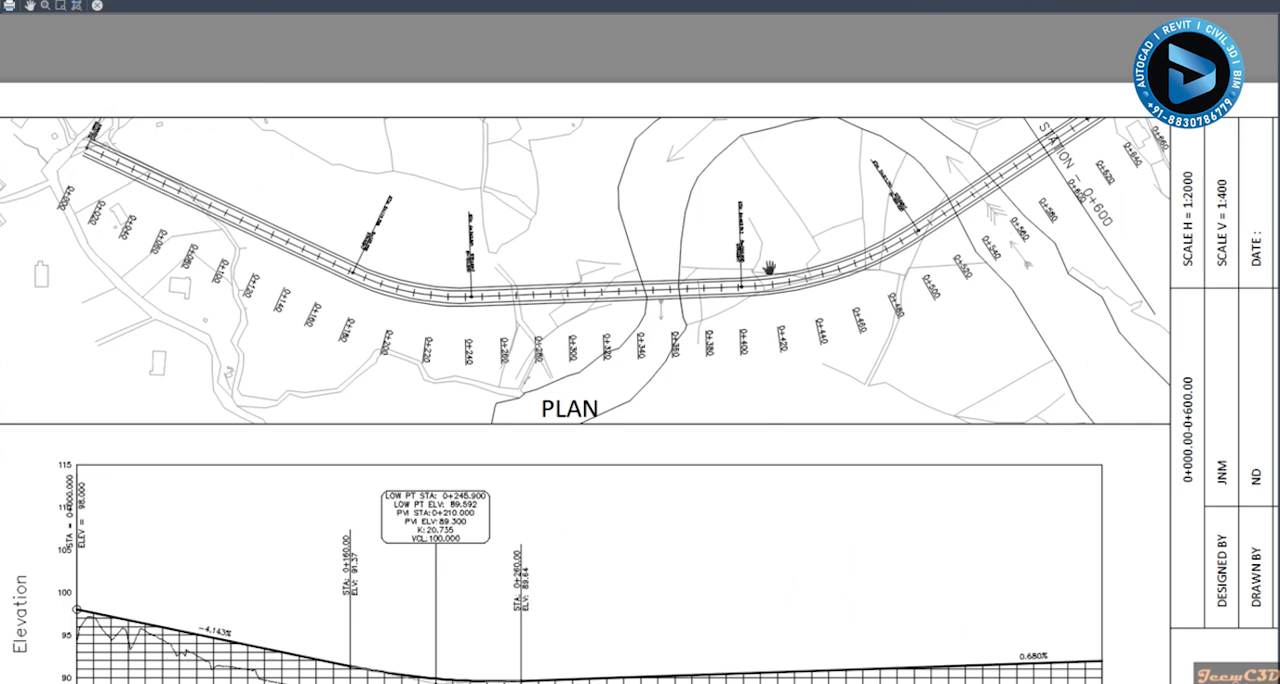
{"action": "scroll", "coordinate": [769, 267], "scroll_direction": "up", "scroll_amount": 3}
{"action": "scroll", "coordinate": [756, 265], "scroll_direction": "down", "scroll_amount": 7}
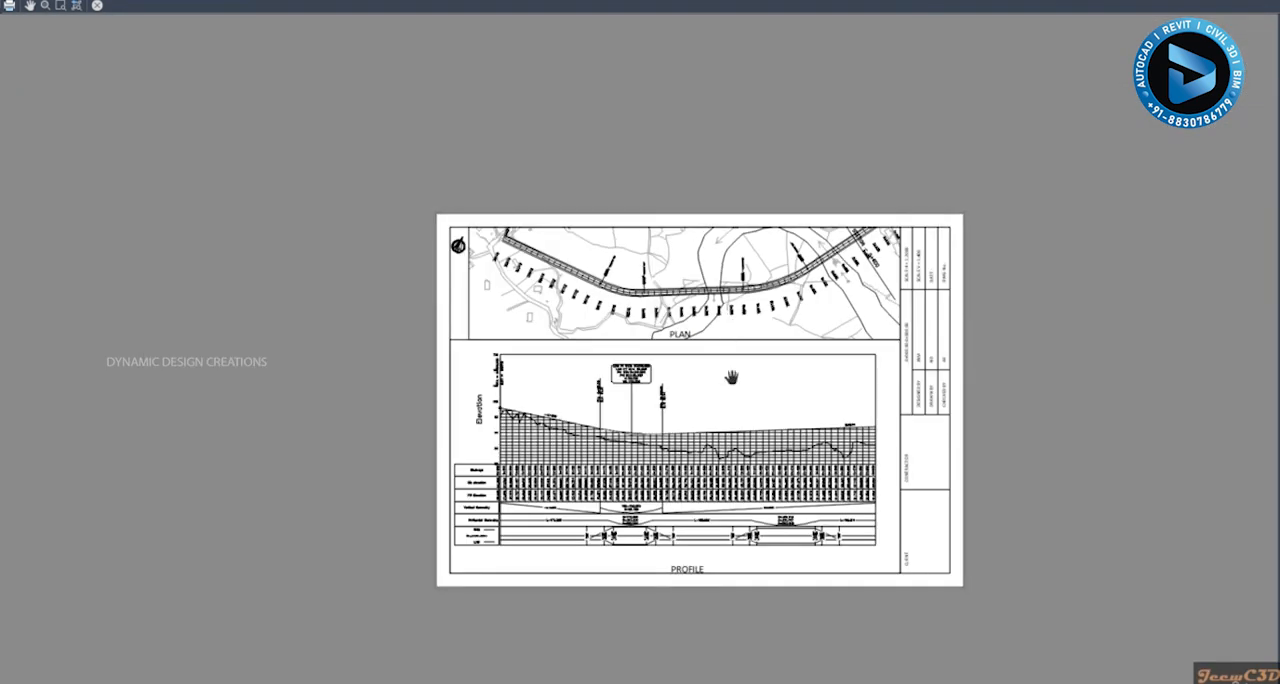
{"action": "middle_click_drag", "start_coordinate": [729, 374], "coordinate": [731, 338]}
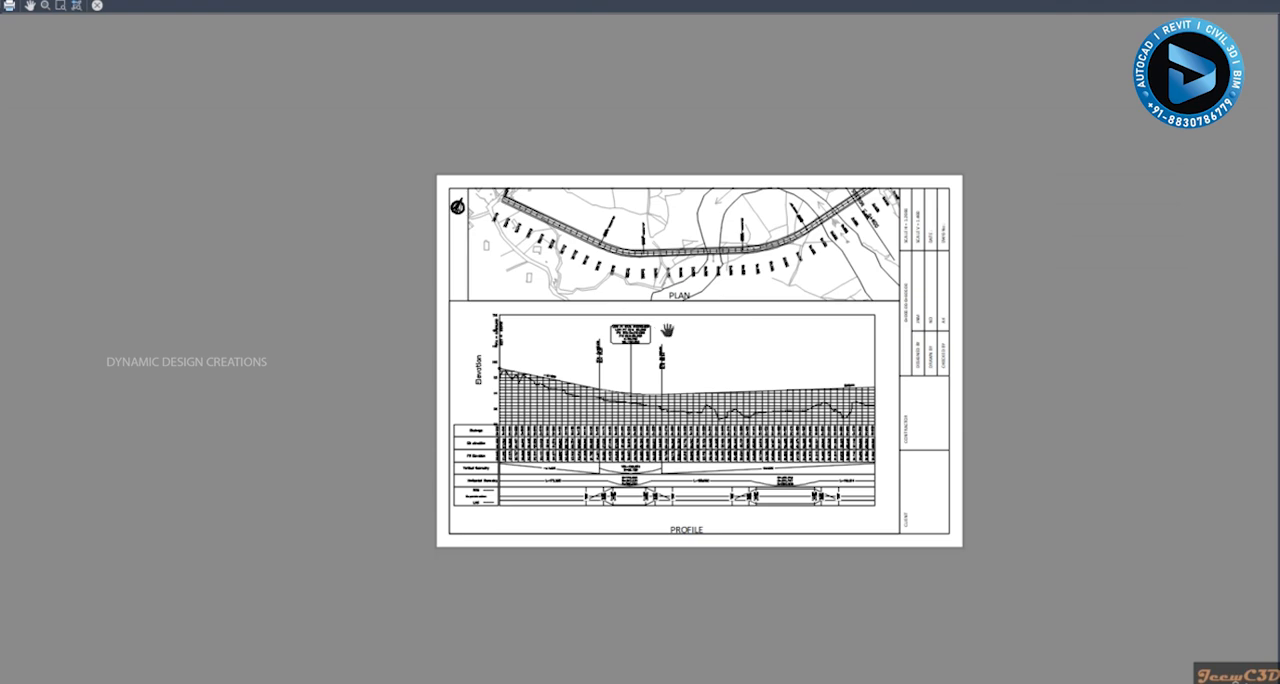
{"action": "key", "text": "Escape"}
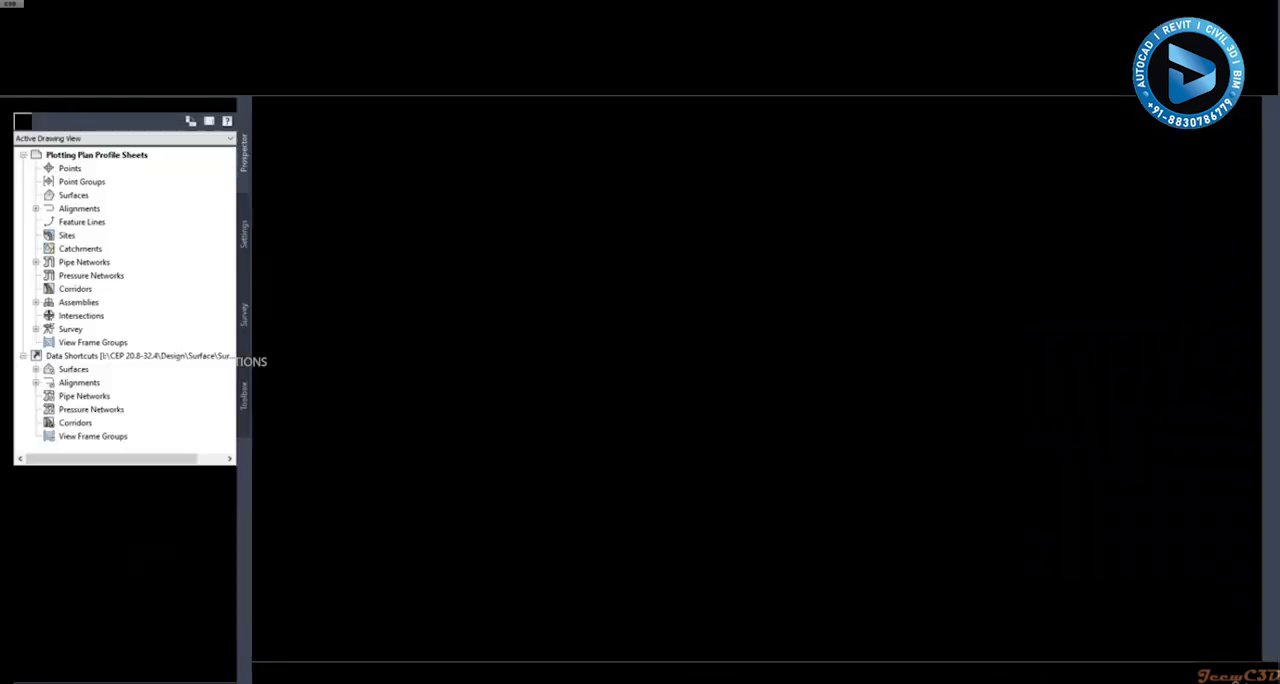
{"action": "key", "text": "Escape"}
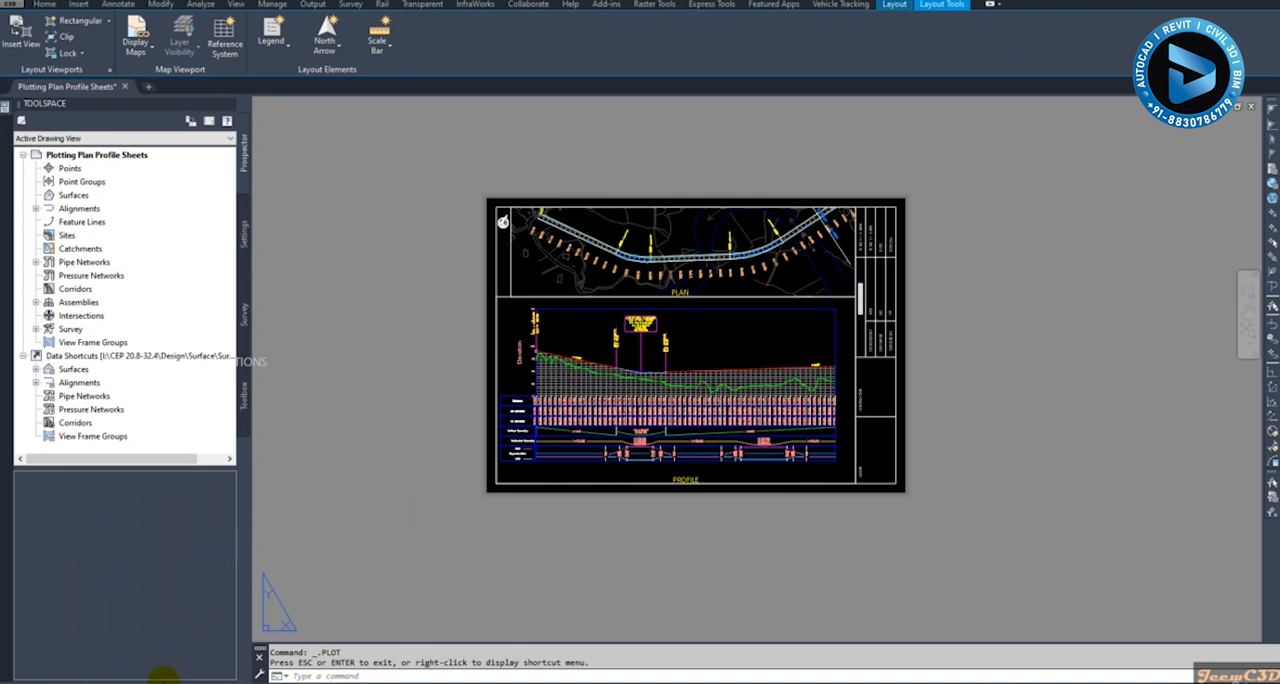
- Reopen the plot settings of the 0+000.00-0+600.00 layout and set the plot style table to monochrome.ctb
{"action": "right_click", "coordinate": [145, 678]}
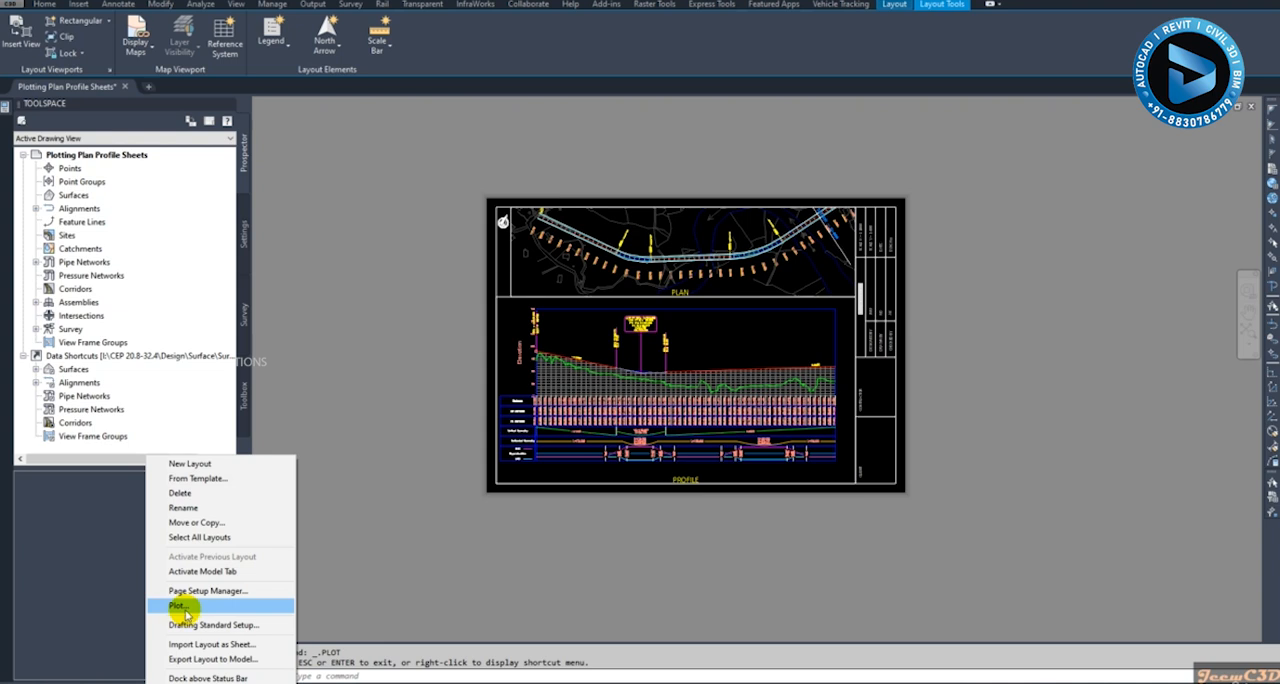
{"action": "left_click", "coordinate": [195, 608]}
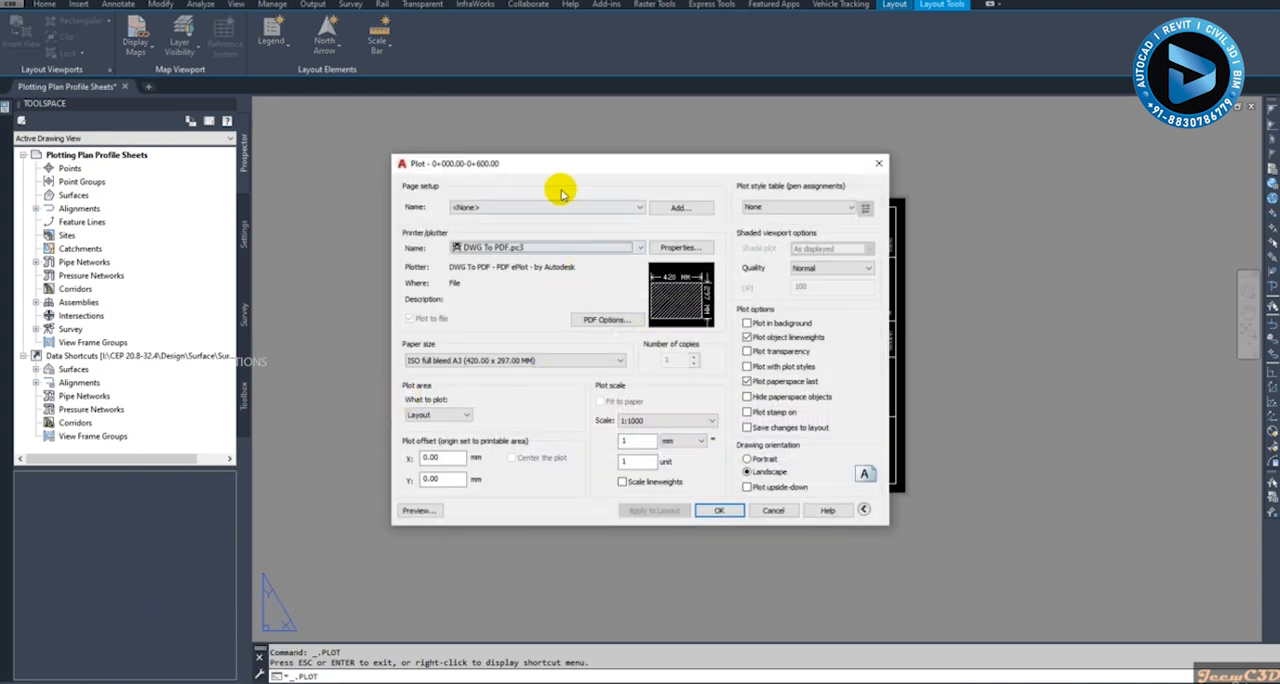
{"action": "left_click_drag", "start_coordinate": [566, 162], "coordinate": [499, 158]}
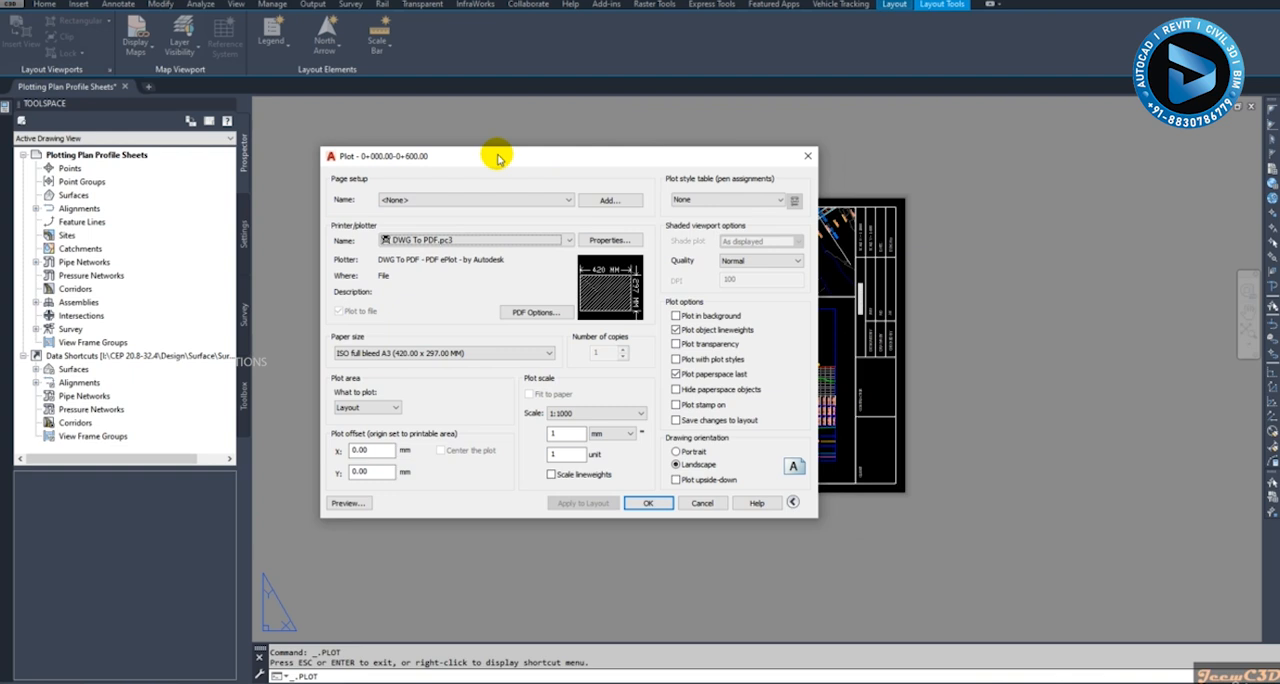
{"action": "left_click", "coordinate": [718, 199]}
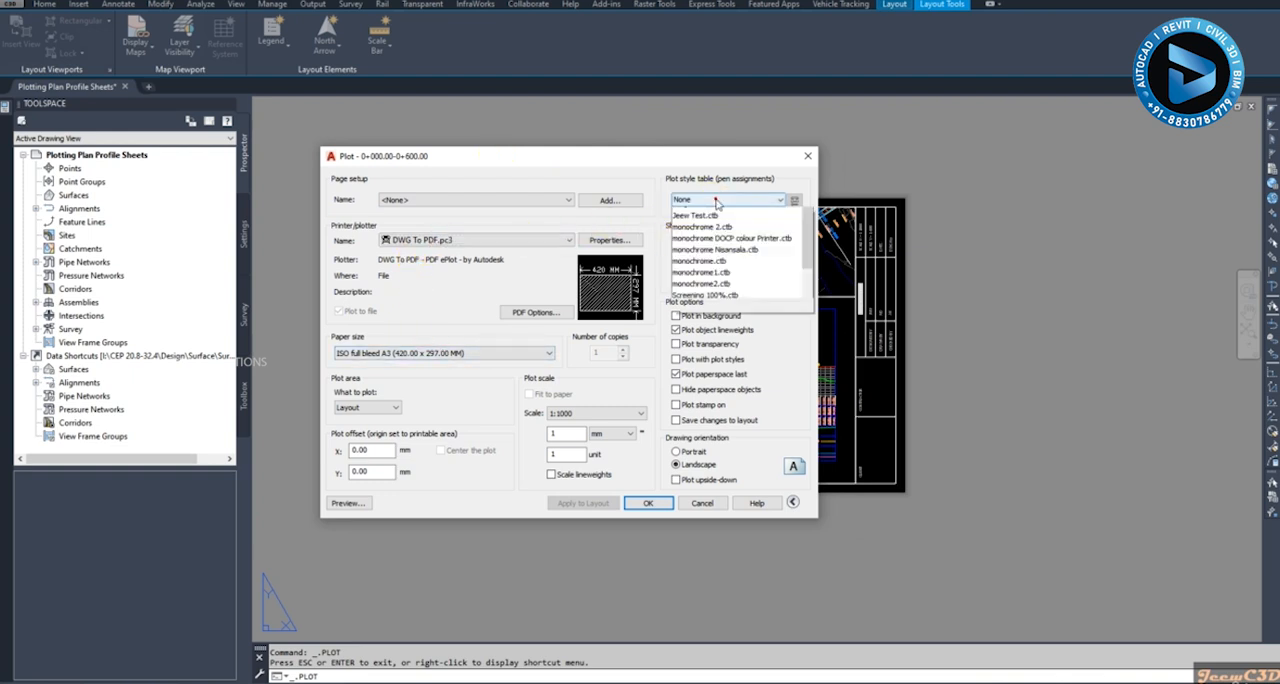
{"action": "left_click", "coordinate": [705, 315]}
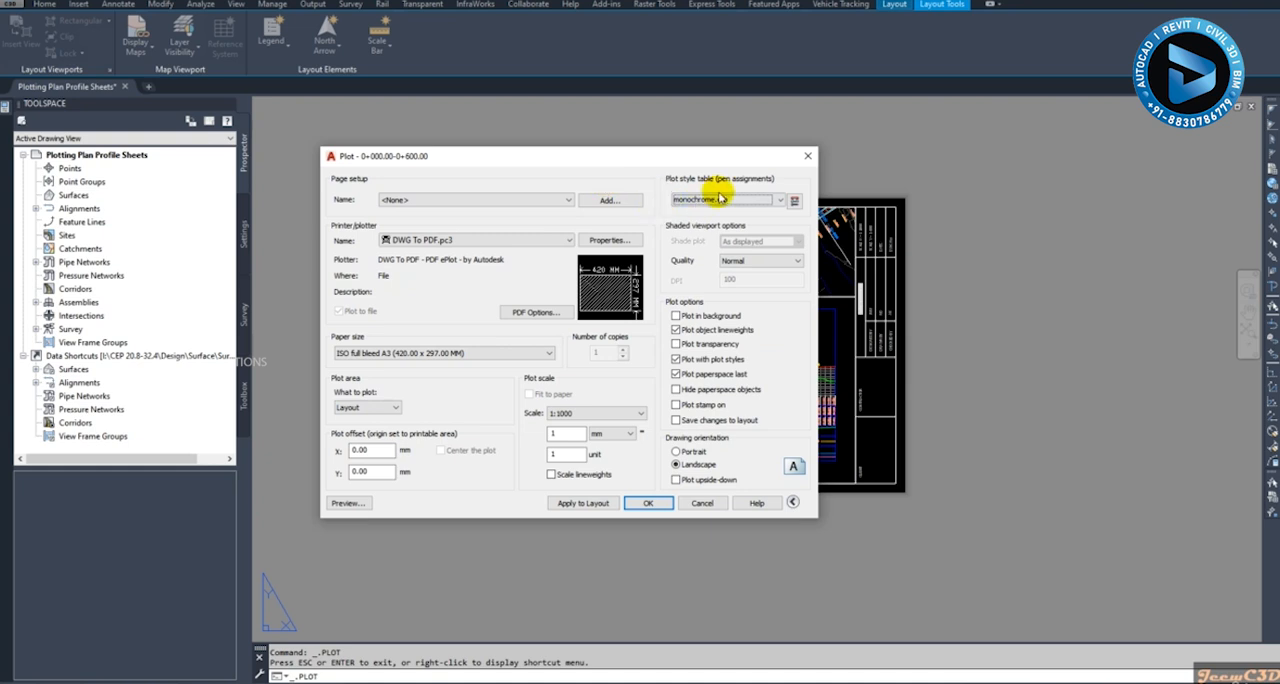
- Add the current plot settings as a new page setup named Setup1 and close the plot settings without plotting
{"action": "left_click", "coordinate": [528, 199]}
{"action": "left_click", "coordinate": [528, 199]}
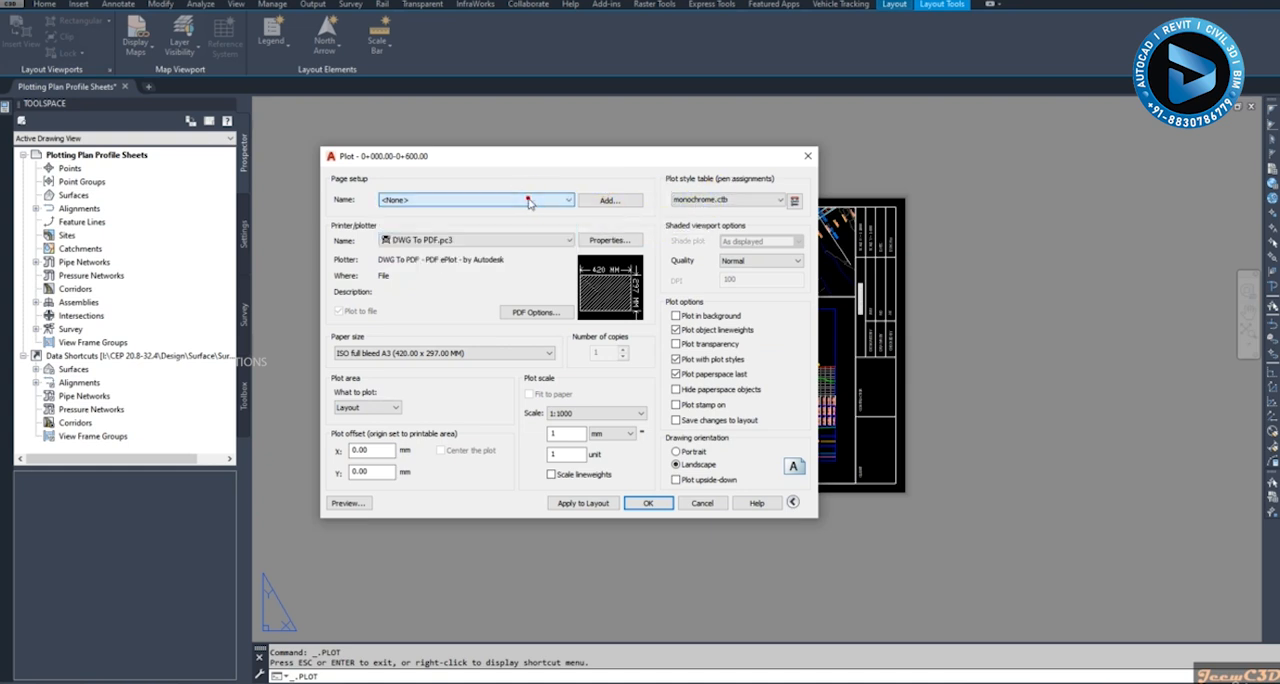
{"action": "left_click", "coordinate": [602, 200]}
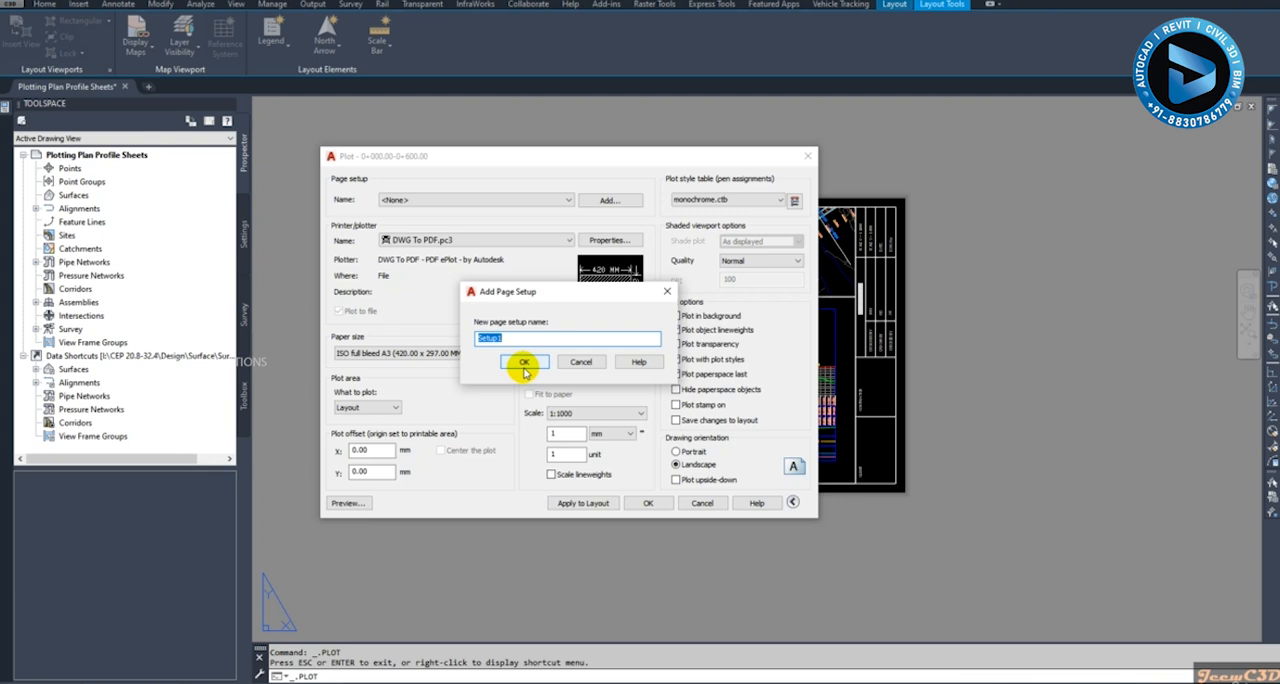
{"action": "left_click", "coordinate": [524, 365]}
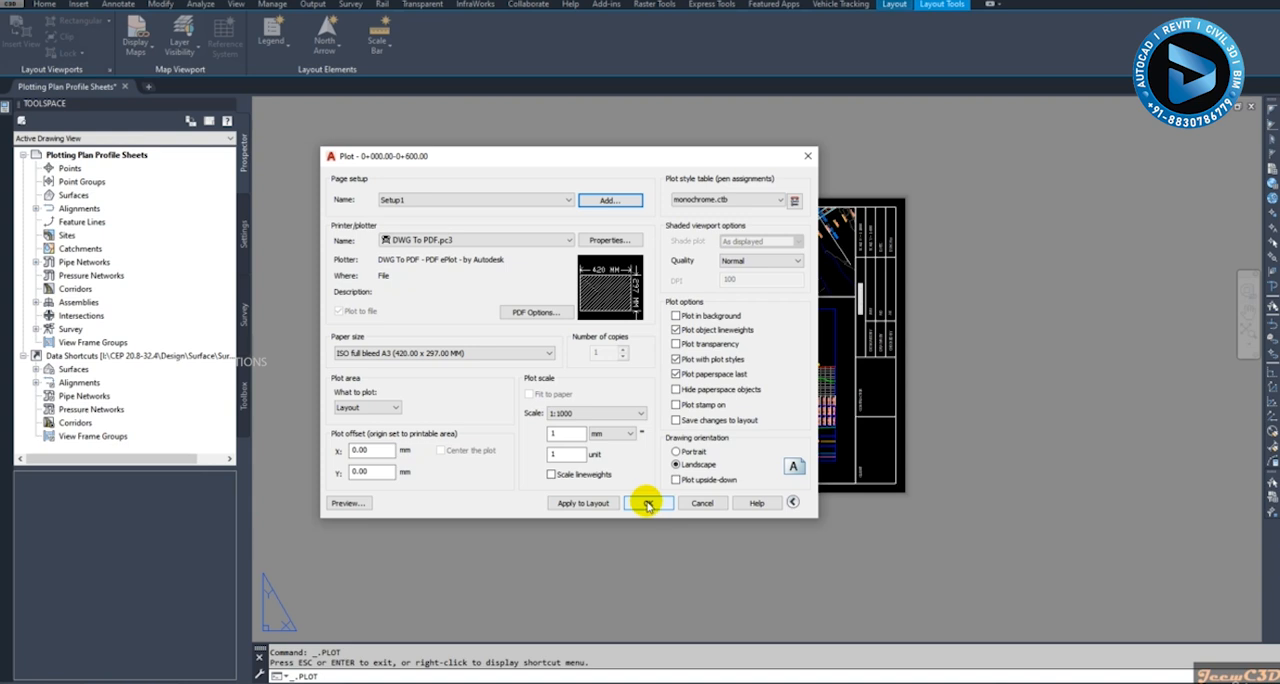
{"action": "left_click", "coordinate": [702, 503]}
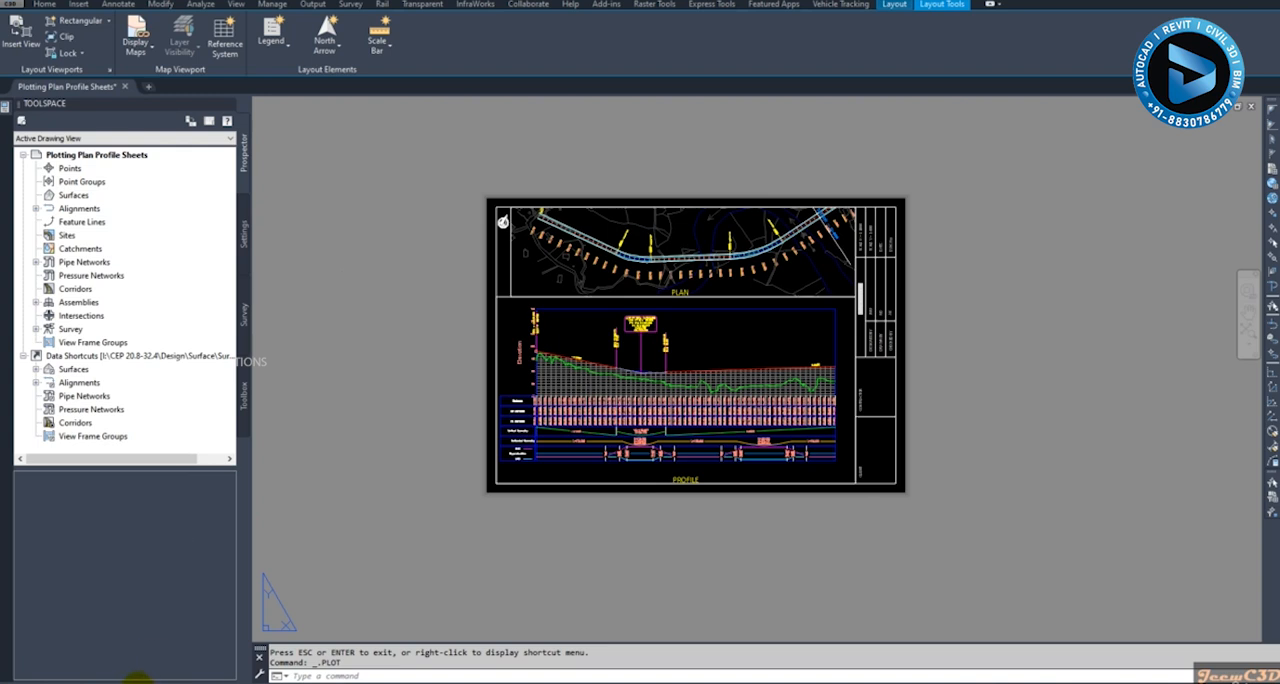
- Delete the blank layout from the drawing and confirm its permanent removal
{"action": "mouse_move", "coordinate": [305, 680]}
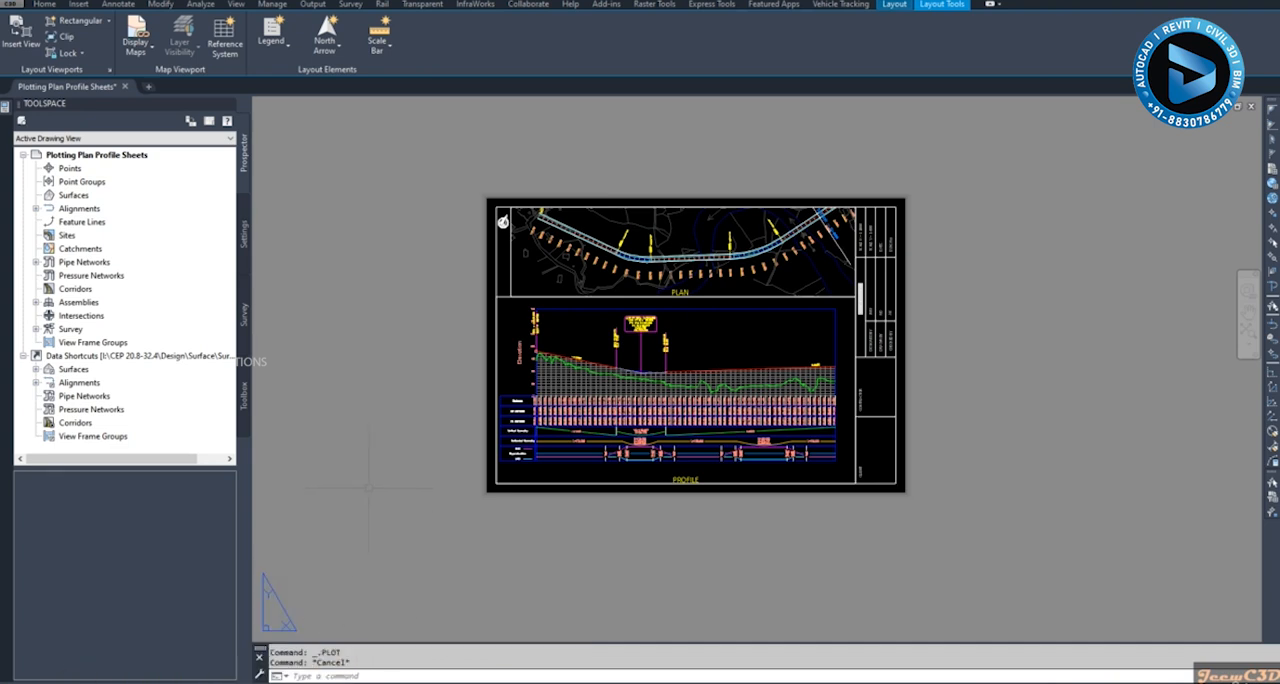
{"action": "key", "text": "Escape"}
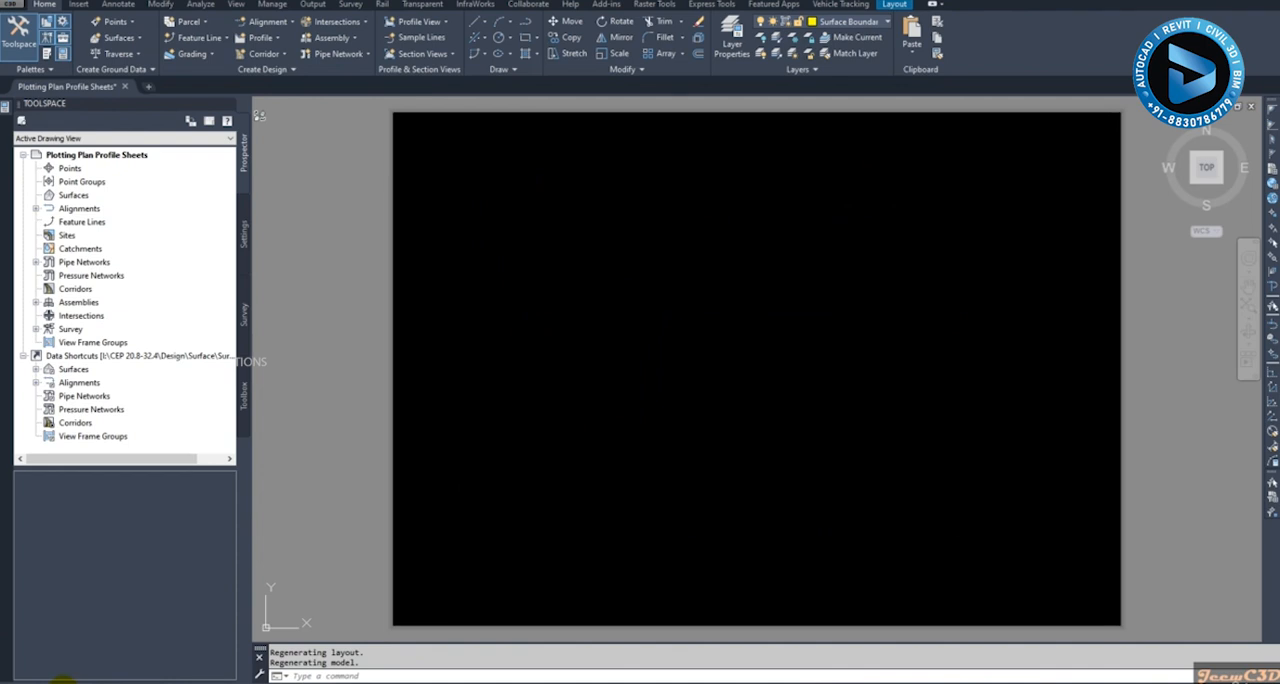
{"action": "right_click", "coordinate": [65, 675]}
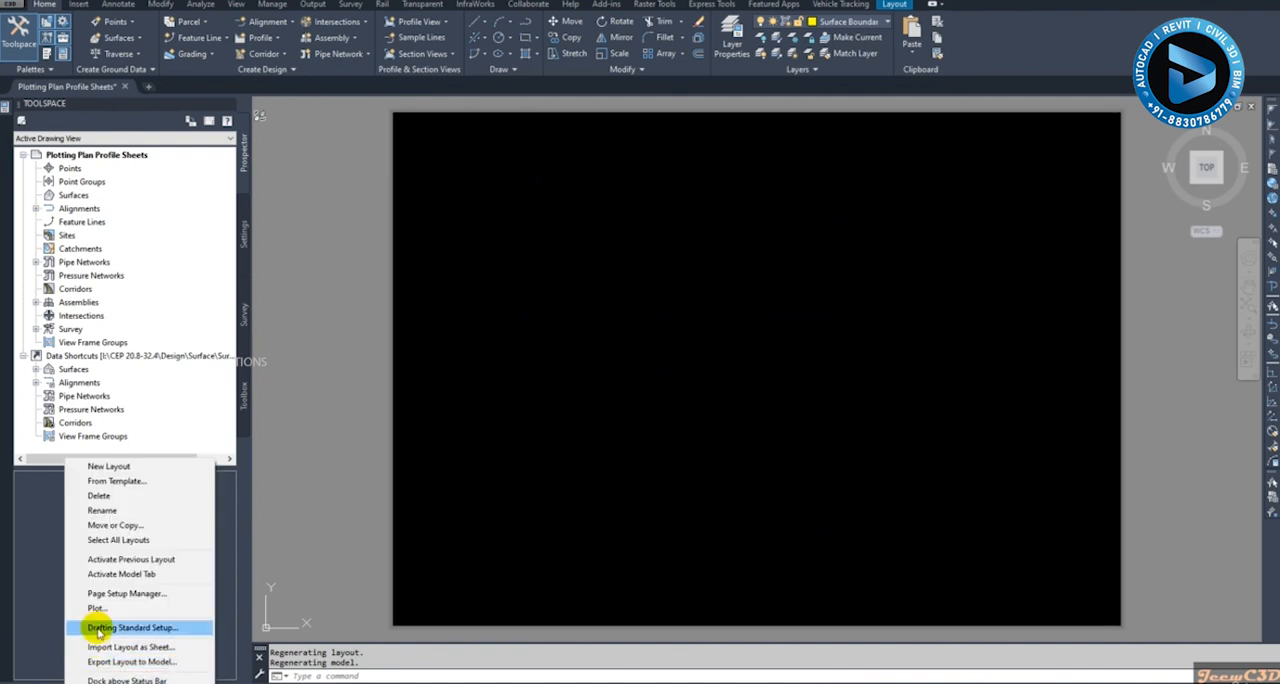
{"action": "left_click", "coordinate": [100, 496]}
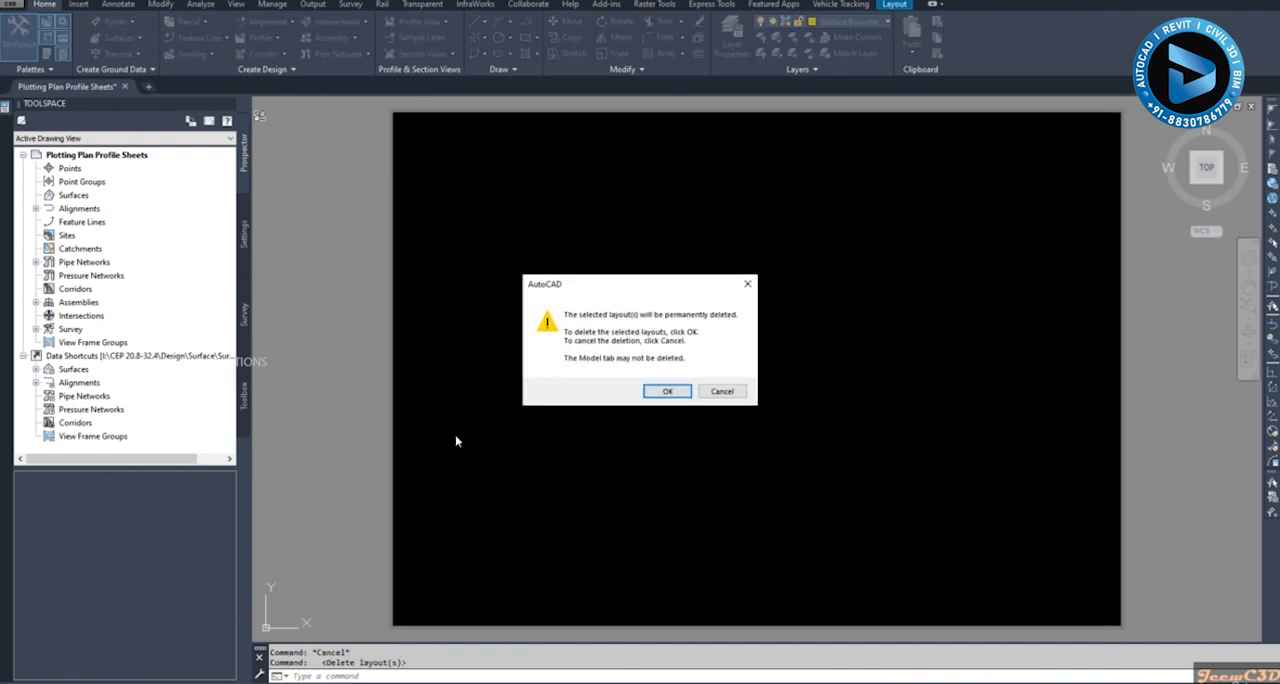
{"action": "key", "text": "Return"}
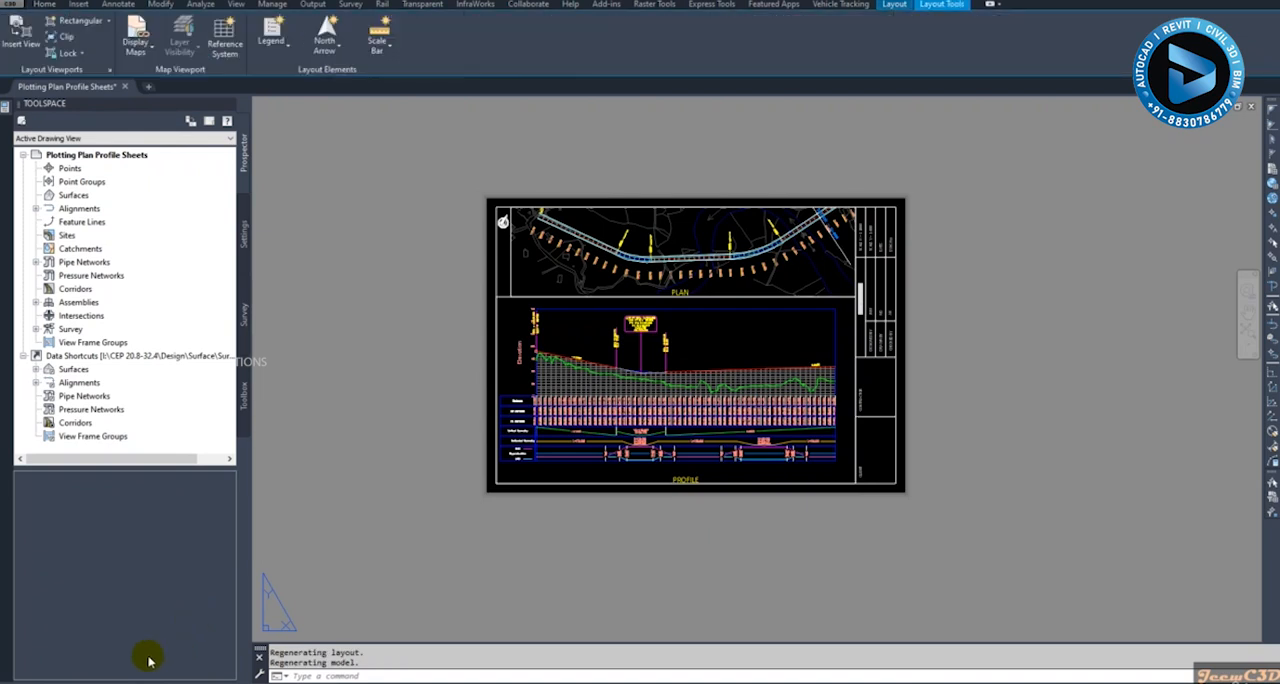
- Select all remaining layouts and open the Publish settings for them
{"action": "right_click", "coordinate": [90, 677]}
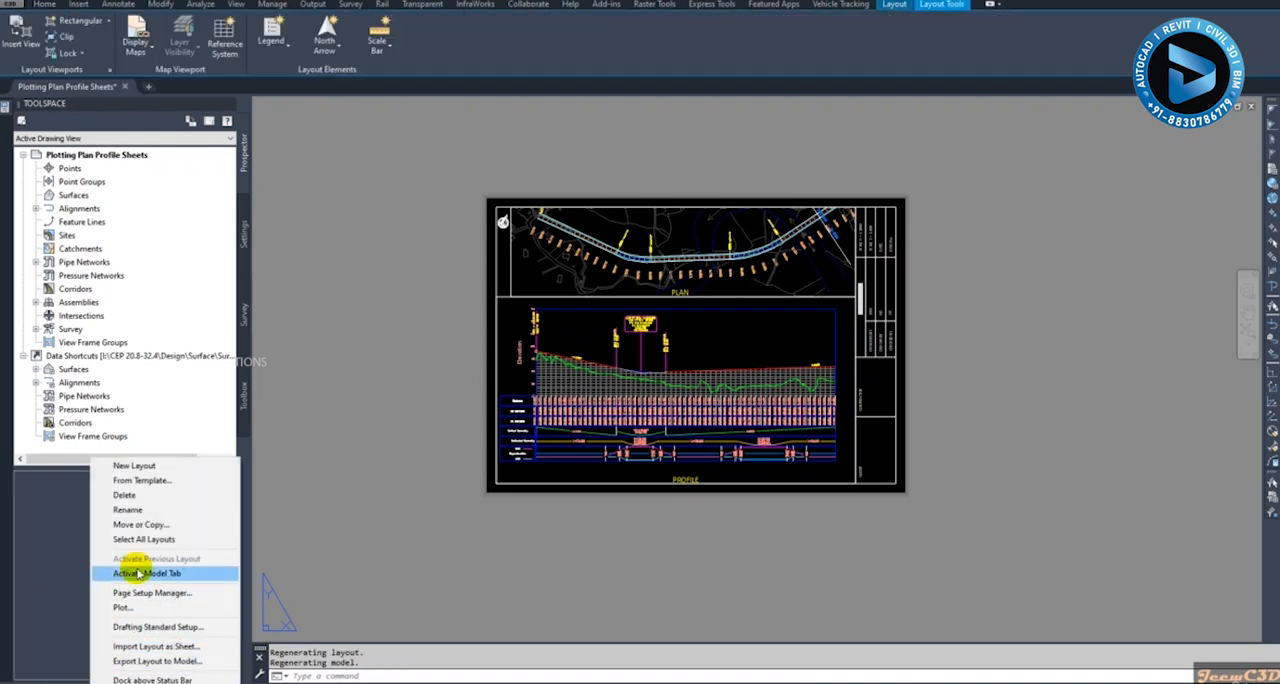
{"action": "left_click", "coordinate": [144, 539]}
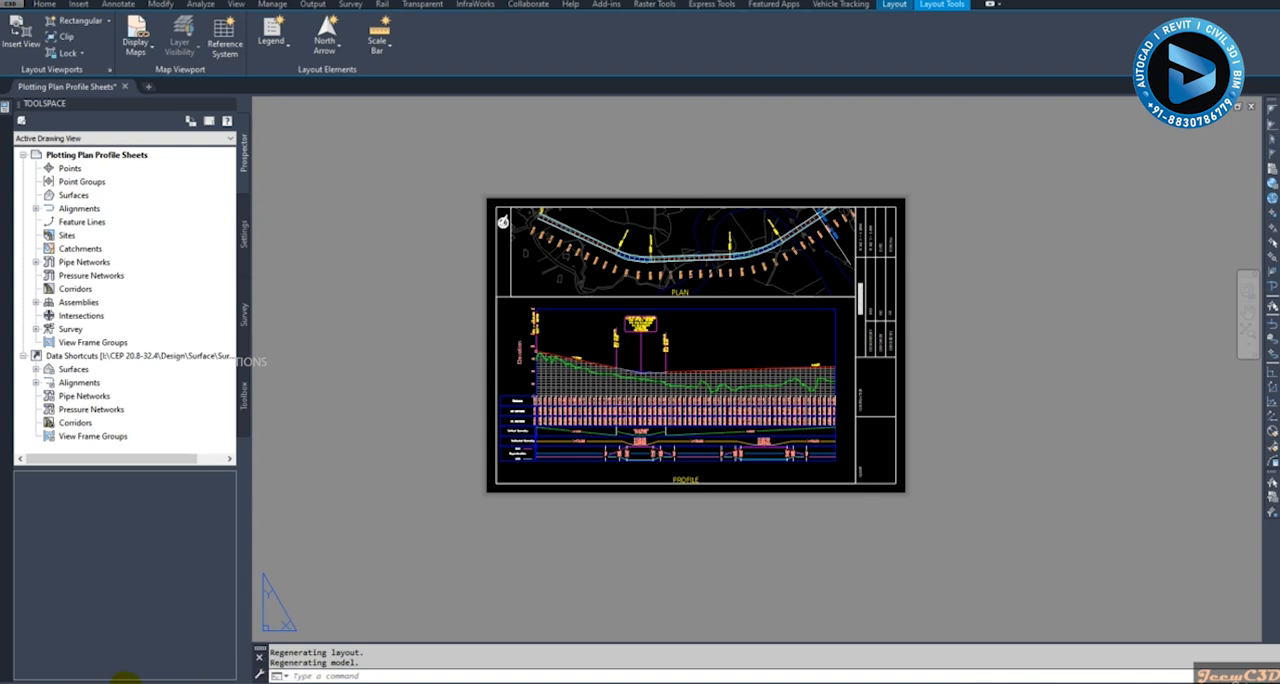
{"action": "right_click", "coordinate": [98, 677]}
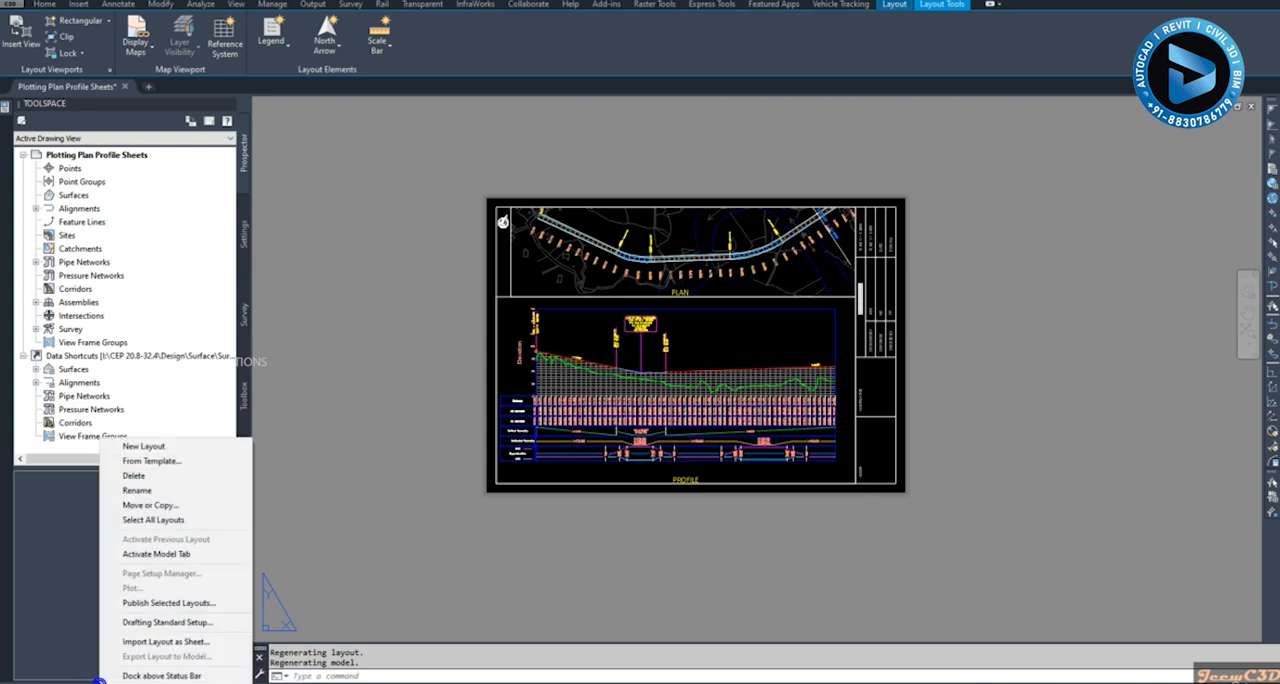
{"action": "left_click", "coordinate": [170, 604]}
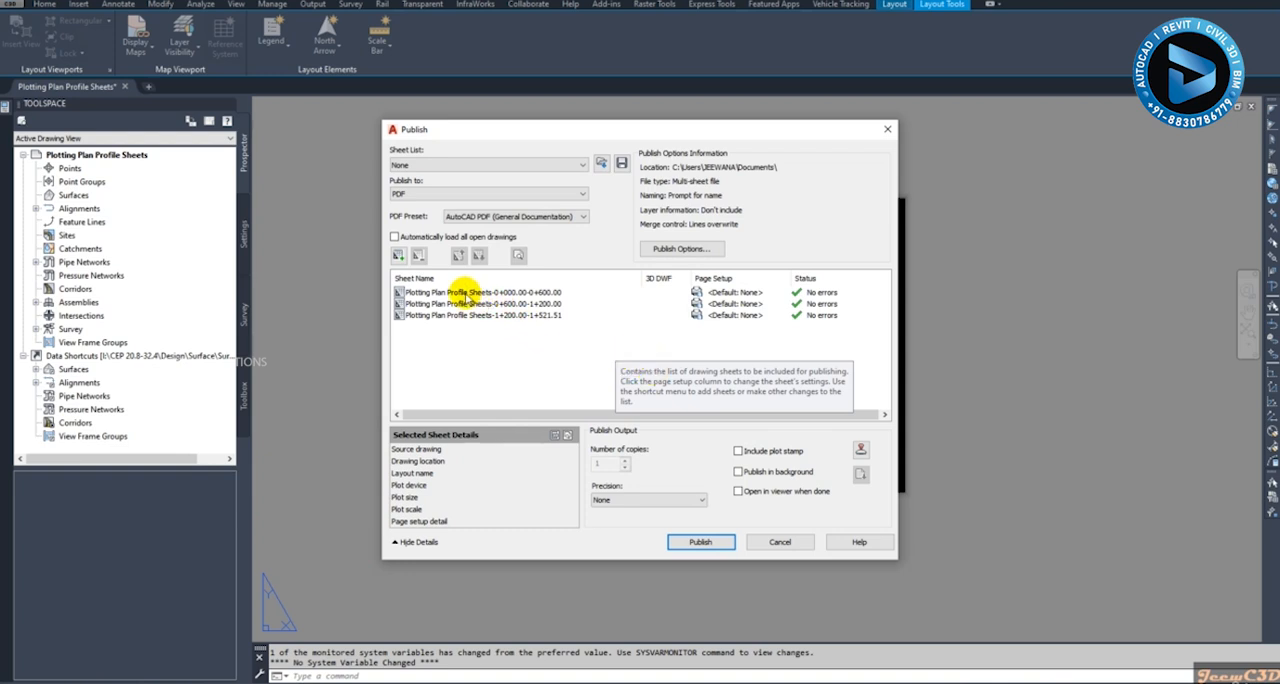
- Assign the Setup1 page setup to all three plan and profile sheets in the publish list
{"action": "left_click", "coordinate": [465, 292]}
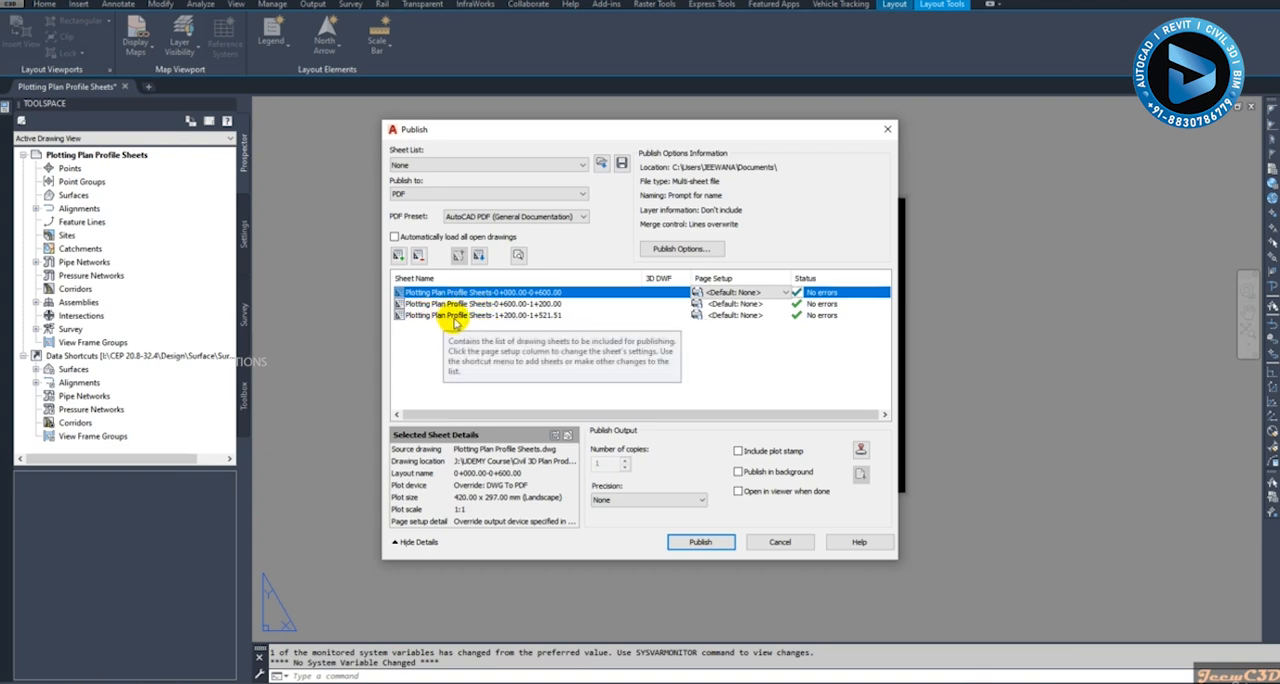
{"action": "left_click", "coordinate": [455, 316], "text": "shift"}
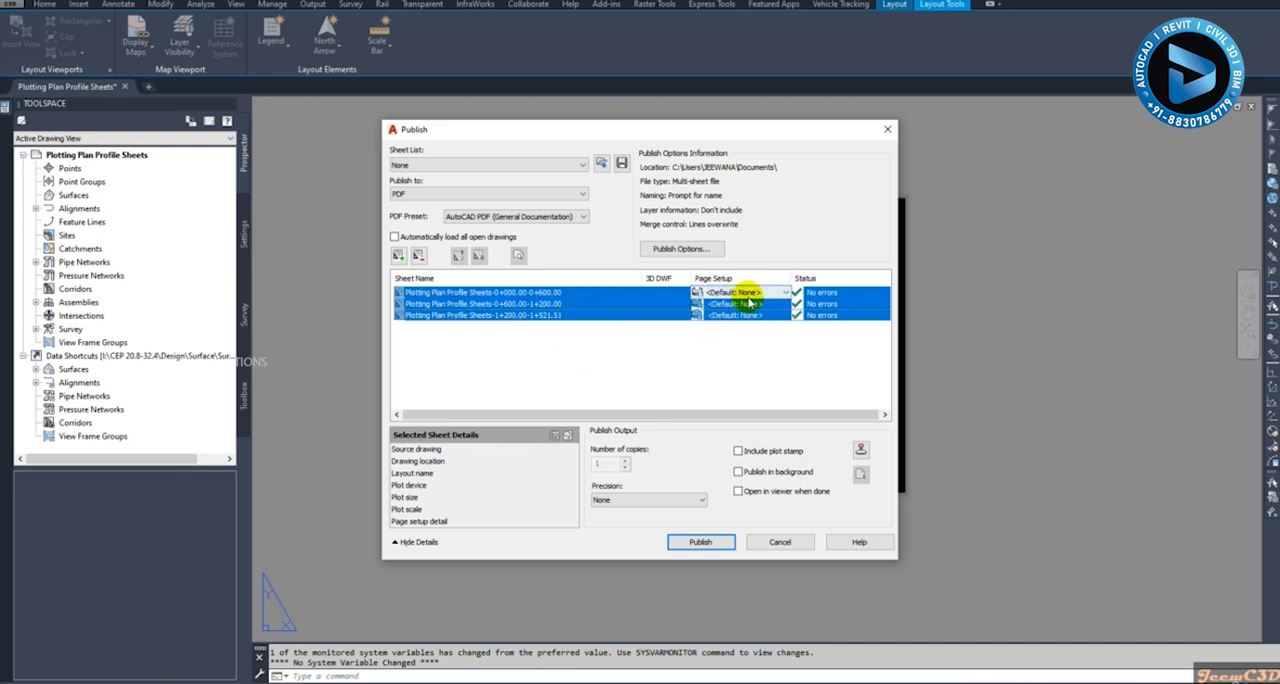
{"action": "left_click", "coordinate": [787, 293]}
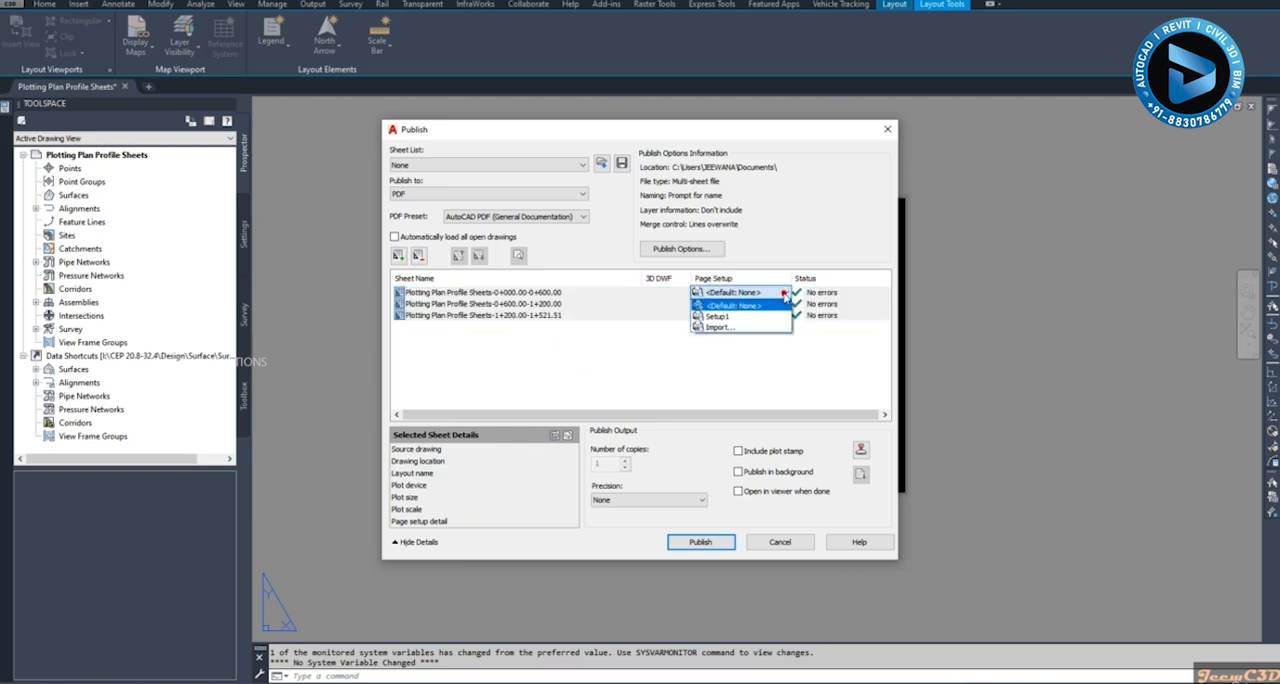
{"action": "left_click", "coordinate": [718, 316]}
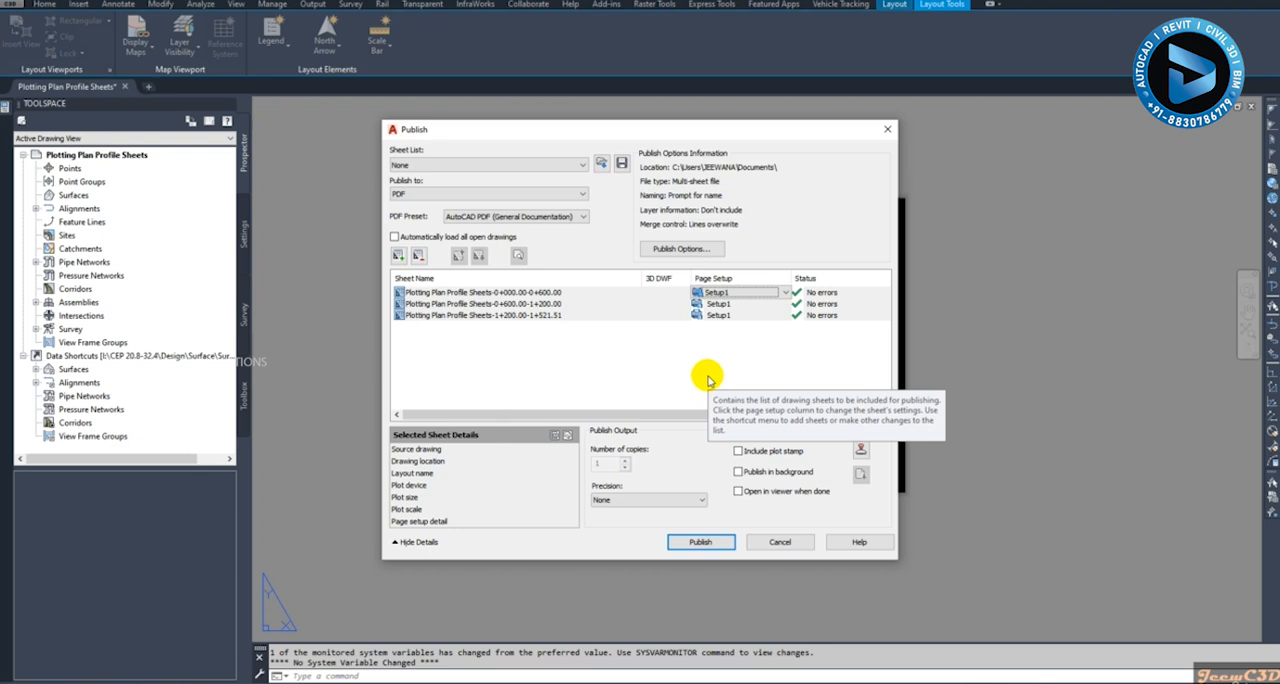
- Publish the sheets to Plotting Plan Profile Sheets.pdf in Documents, choosing to save the sheet list and dismissing the unsaved-changes notice
{"action": "left_click", "coordinate": [704, 543]}
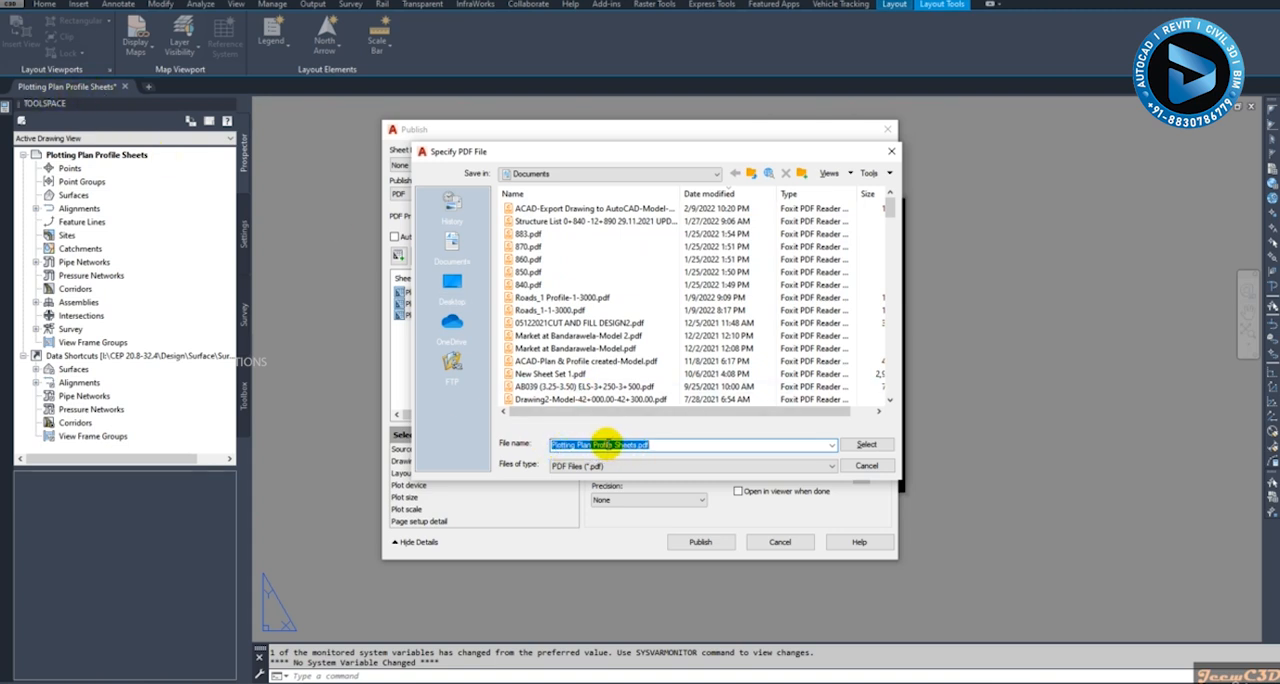
{"action": "left_click", "coordinate": [862, 446]}
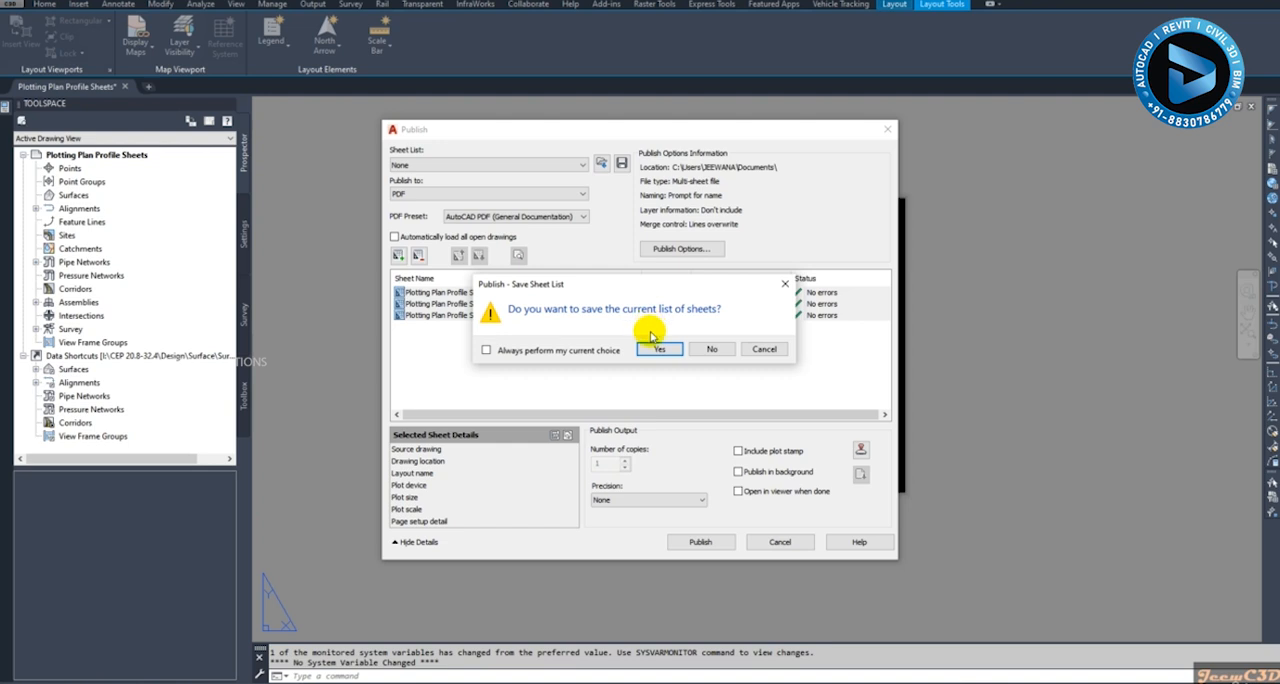
{"action": "left_click", "coordinate": [658, 349]}
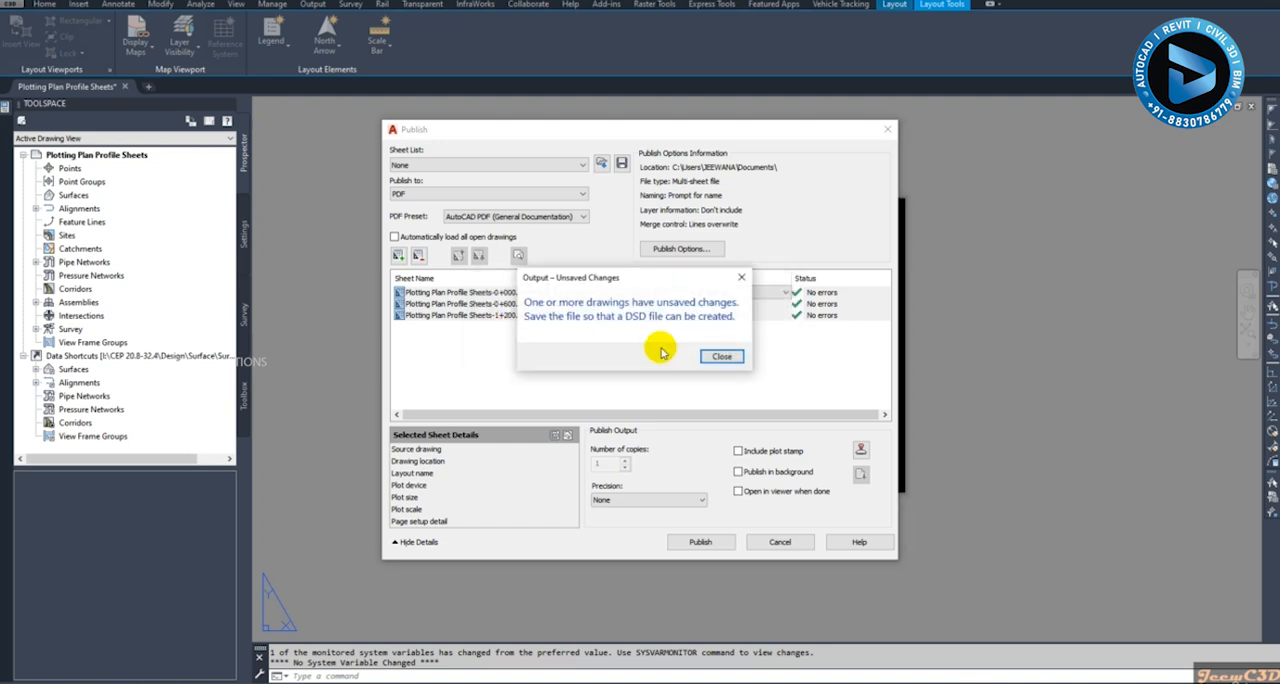
{"action": "left_click", "coordinate": [720, 358]}
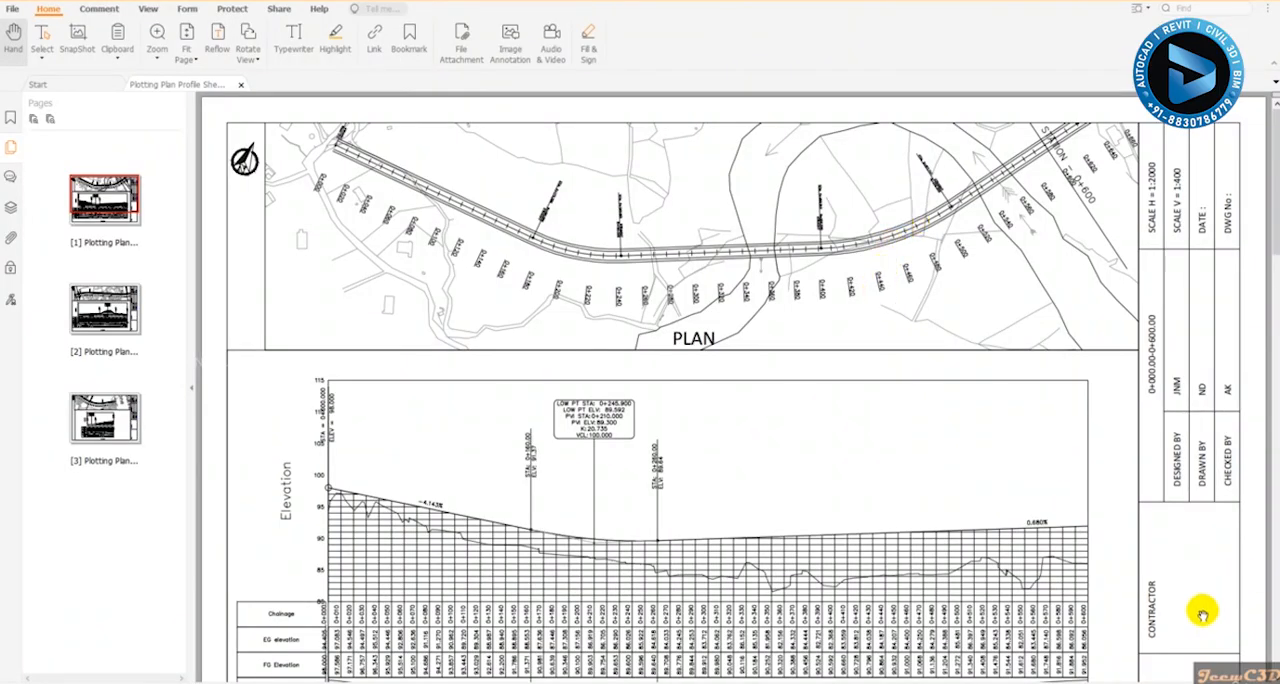
- Examine the plan and profile on all three pages of the published PDF, then return to the Civil 3D drawing
{"action": "scroll", "coordinate": [722, 400], "scroll_direction": "down", "scroll_amount": 8, "text": "ctrl"}
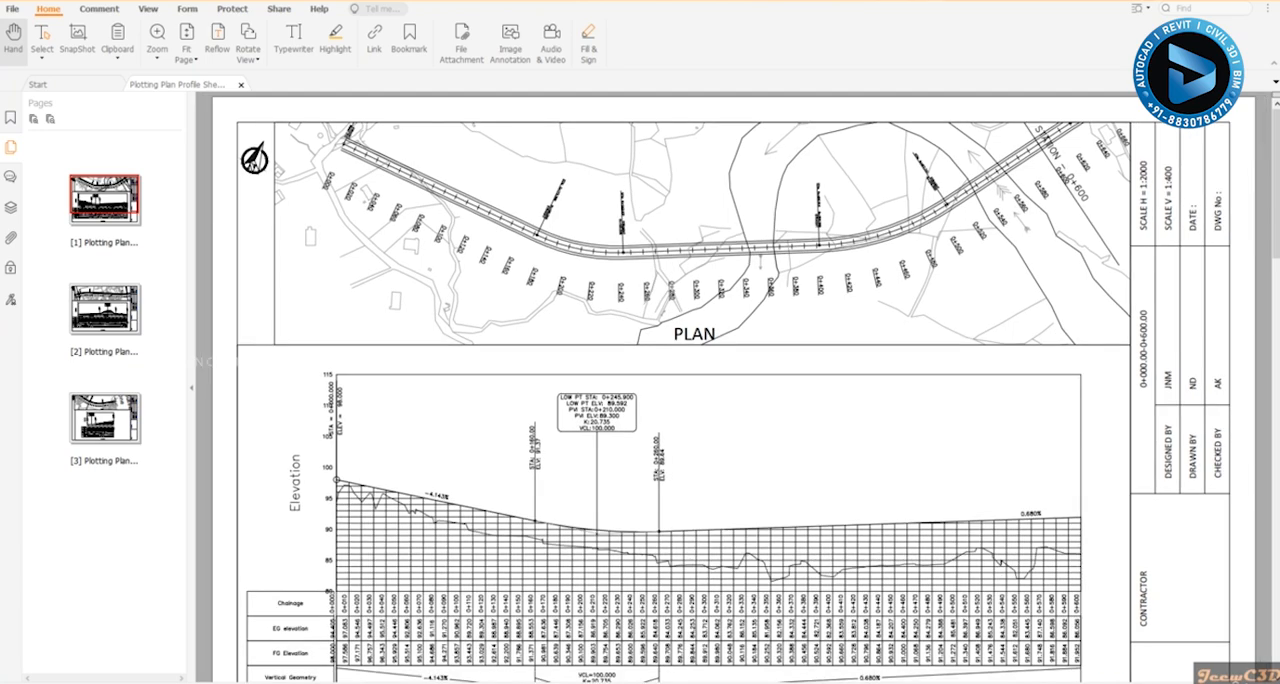
{"action": "scroll", "coordinate": [722, 400], "scroll_direction": "down", "scroll_amount": 5, "text": "ctrl"}
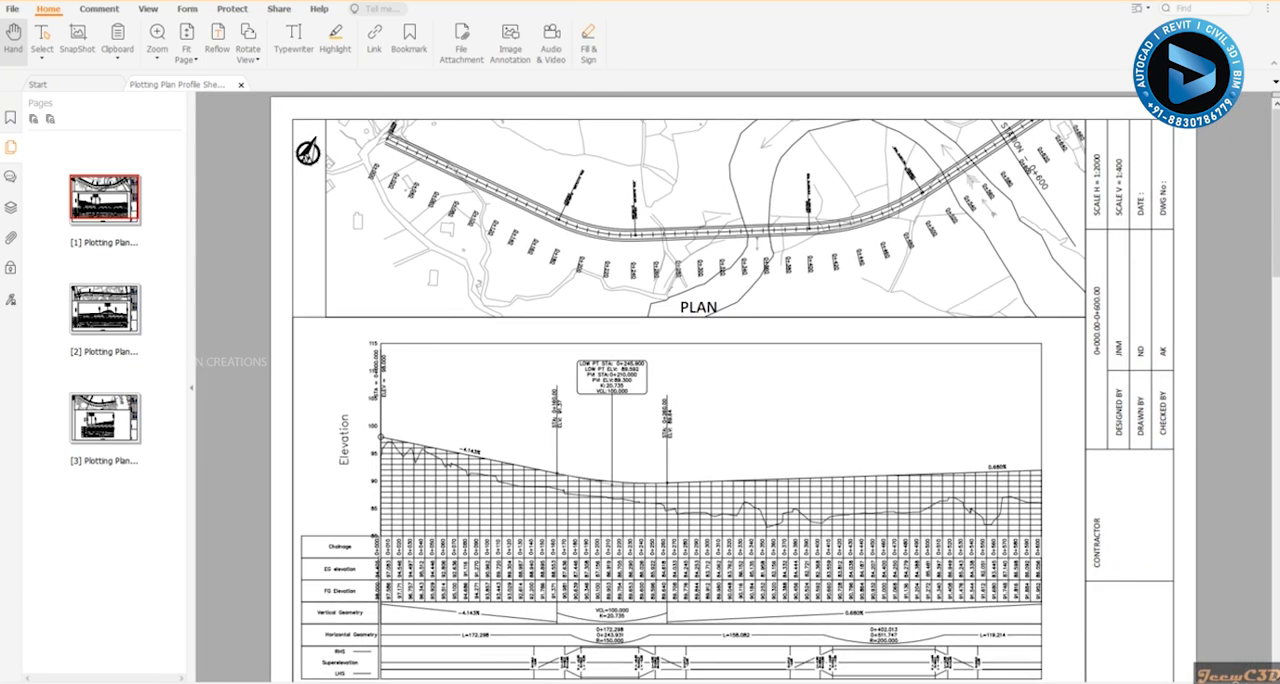
{"action": "scroll", "coordinate": [1055, 543], "scroll_direction": "down", "scroll_amount": 15}
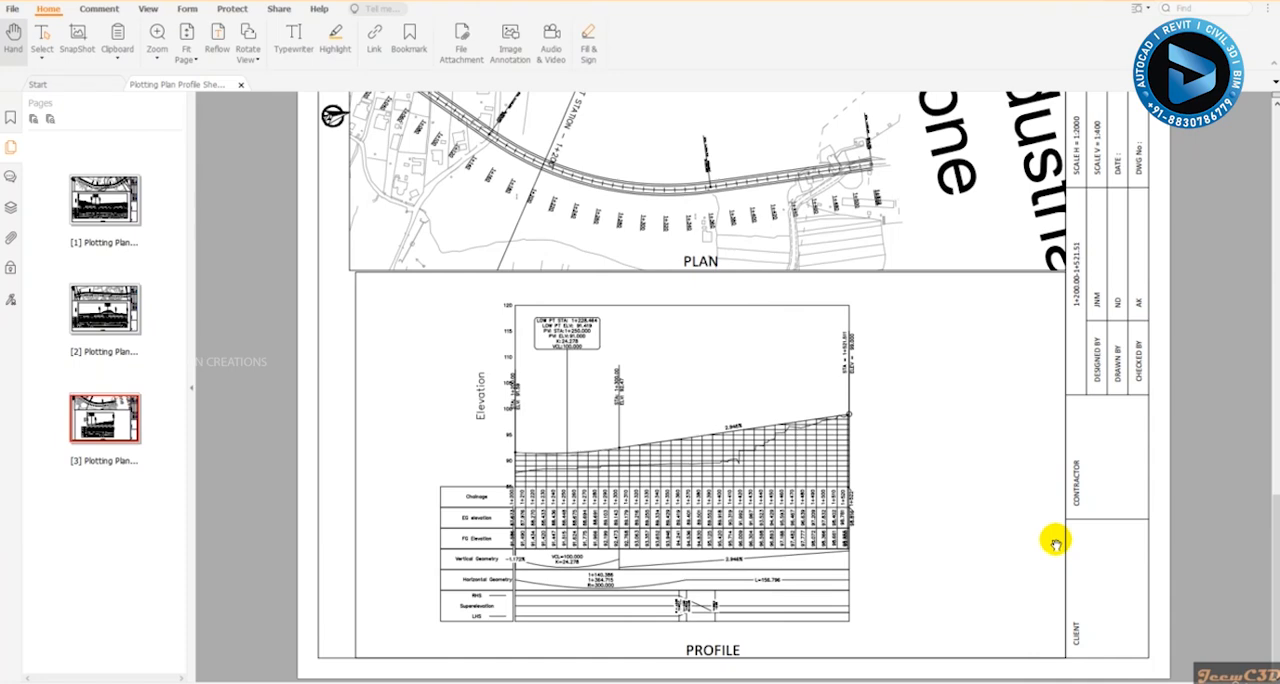
{"action": "scroll", "coordinate": [1055, 540], "scroll_direction": "up", "scroll_amount": 15}
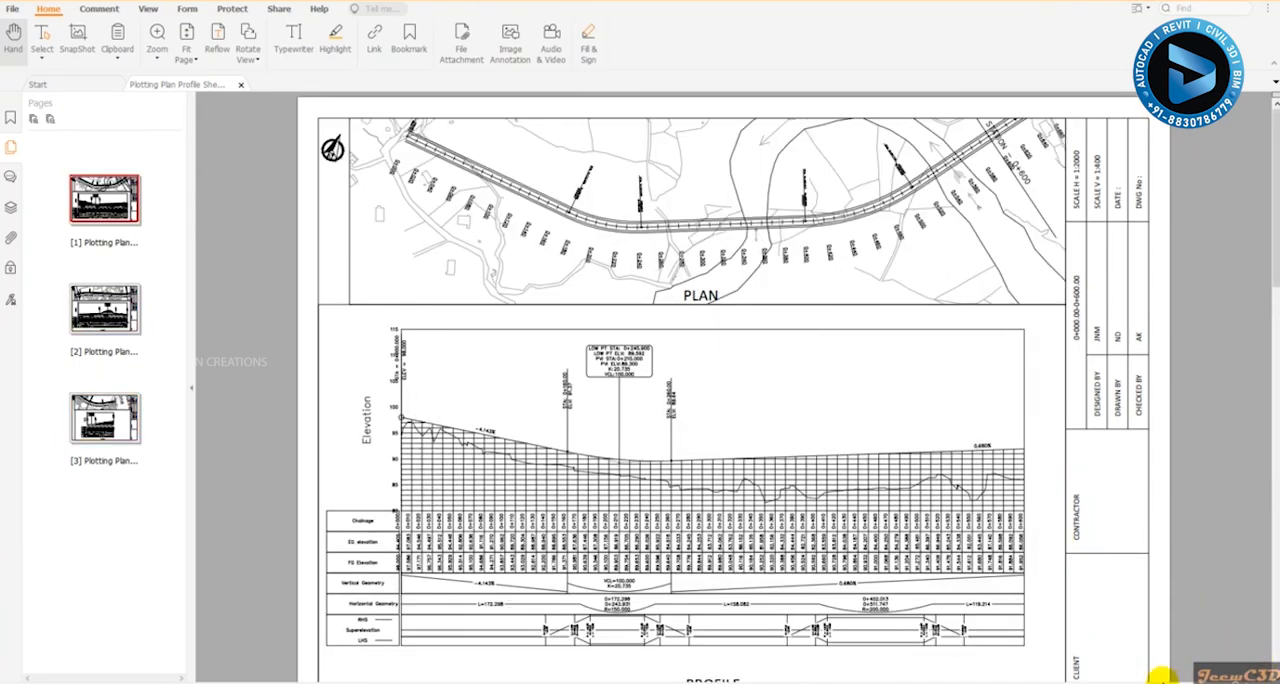
{"action": "left_click_drag", "start_coordinate": [1108, 683], "coordinate": [1100, 683]}
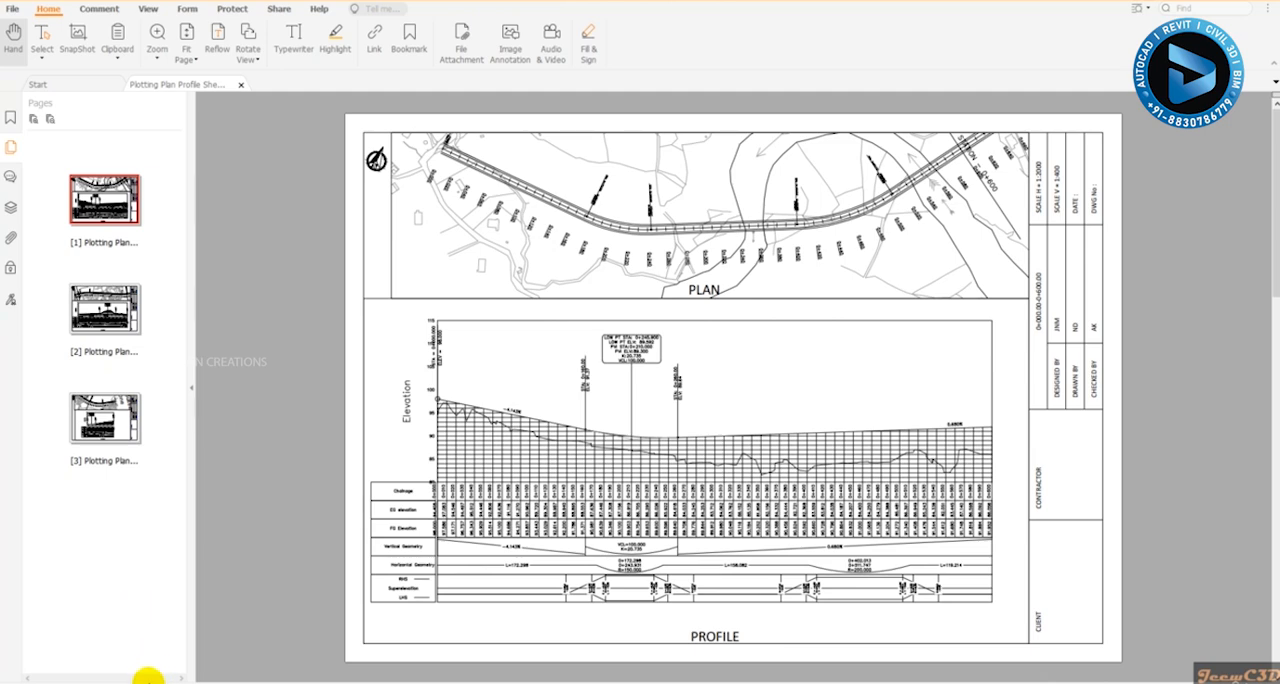
{"action": "left_click", "coordinate": [129, 682]}
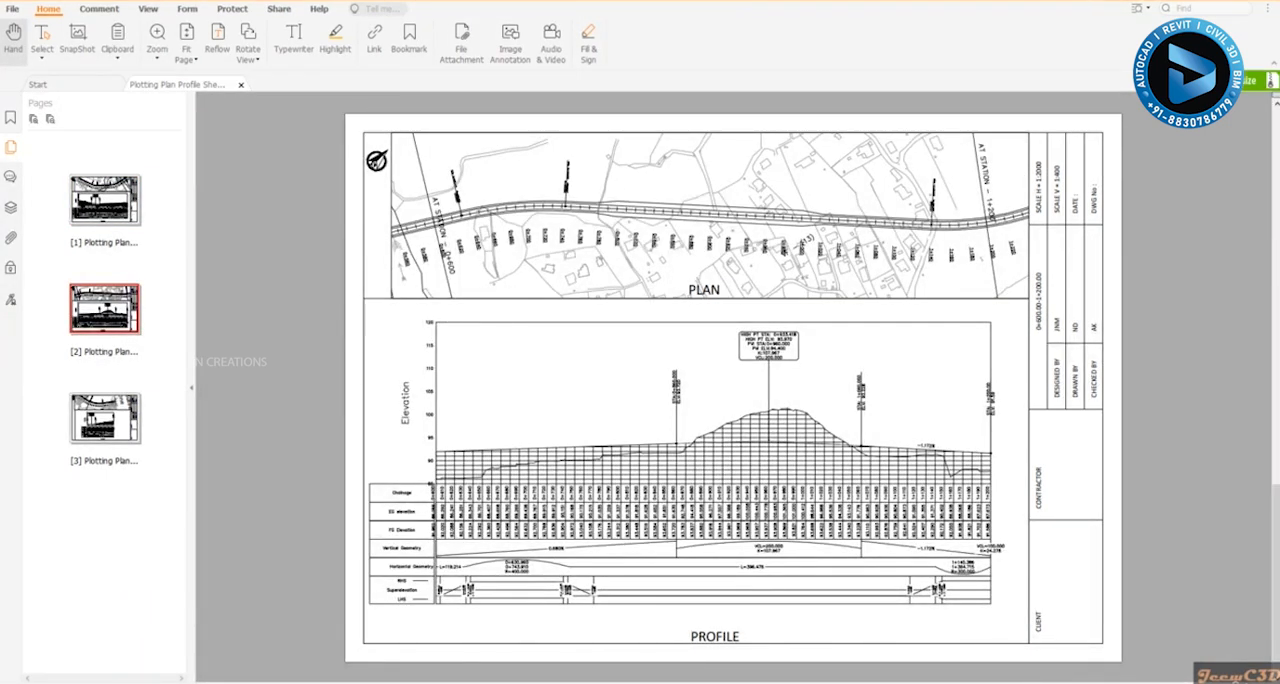
{"action": "left_click", "coordinate": [129, 681]}
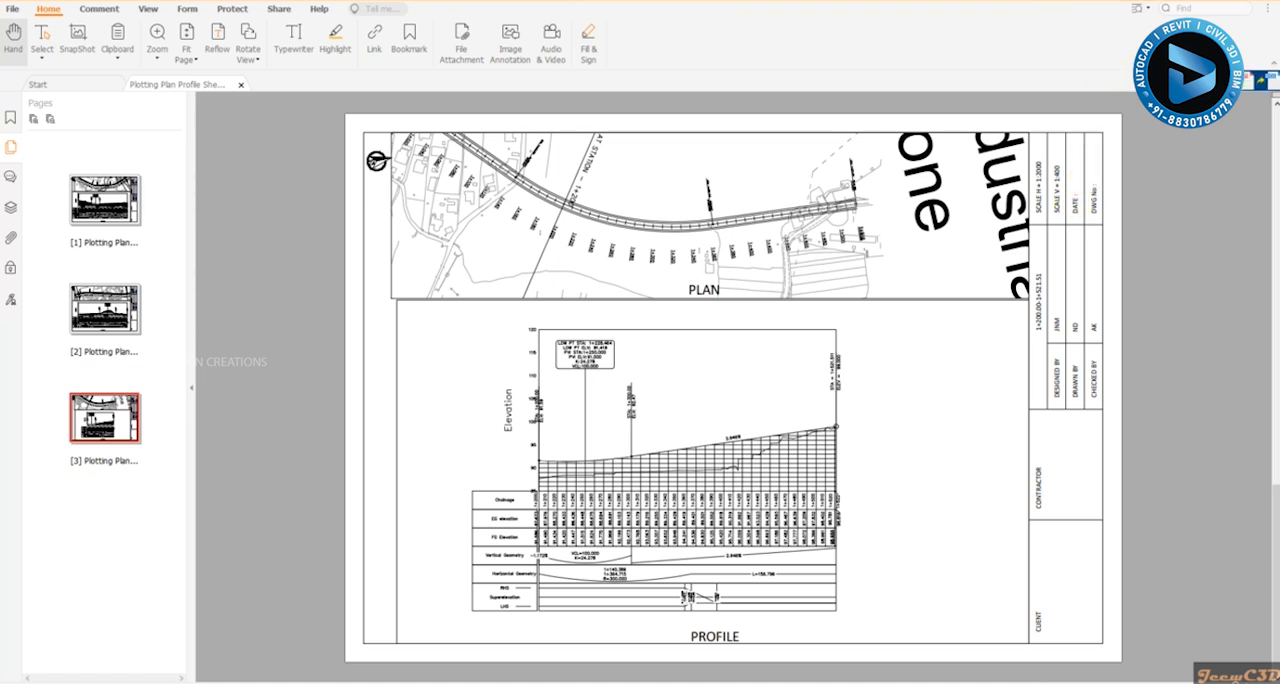
{"action": "left_click", "coordinate": [1217, 5]}
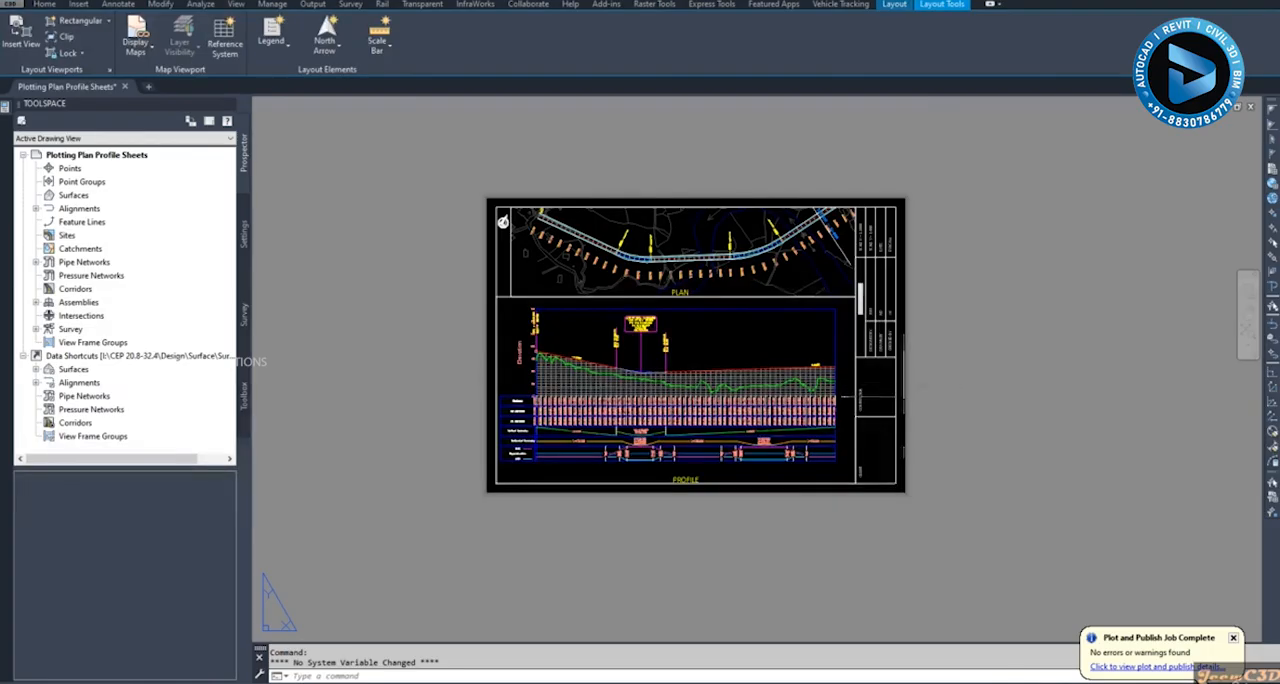
- Open the title block of the 0+000.00-0+600.00 sheet in the Block Editor
{"action": "scroll", "coordinate": [878, 290], "scroll_direction": "up", "scroll_amount": 4}
{"action": "middle_click_drag", "start_coordinate": [879, 246], "coordinate": [866, 364]}
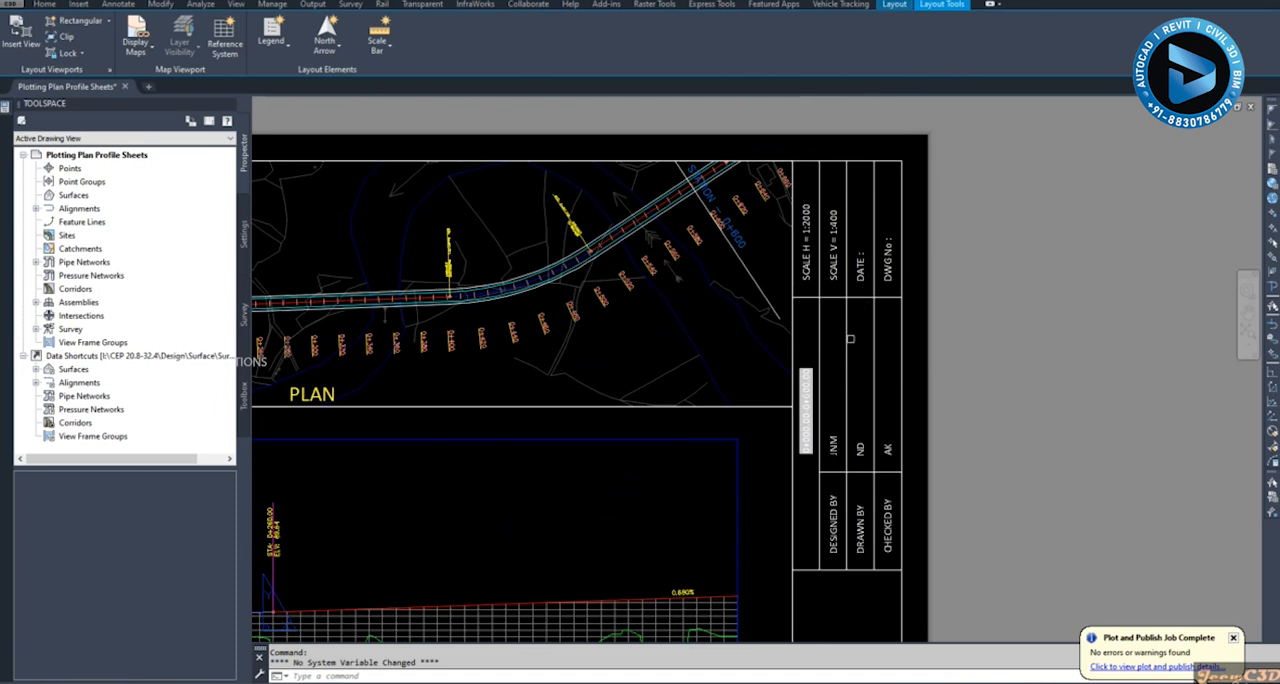
{"action": "double_click", "coordinate": [848, 338]}
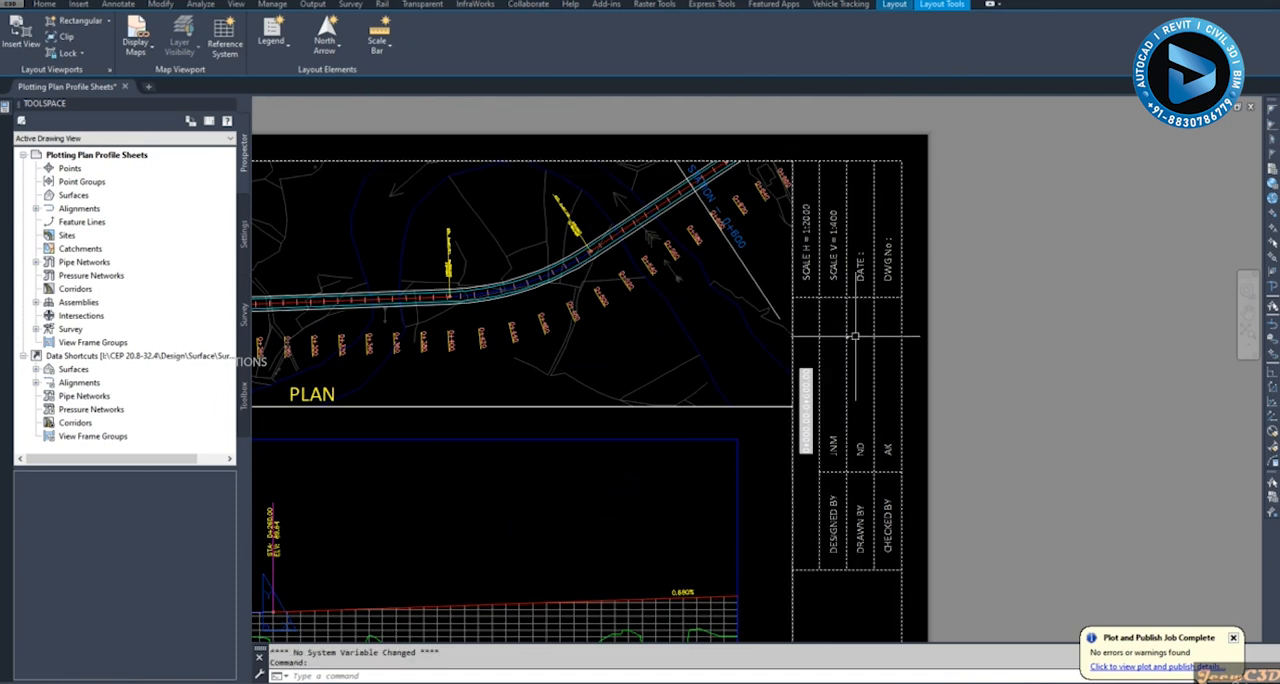
{"action": "right_click", "coordinate": [855, 336]}
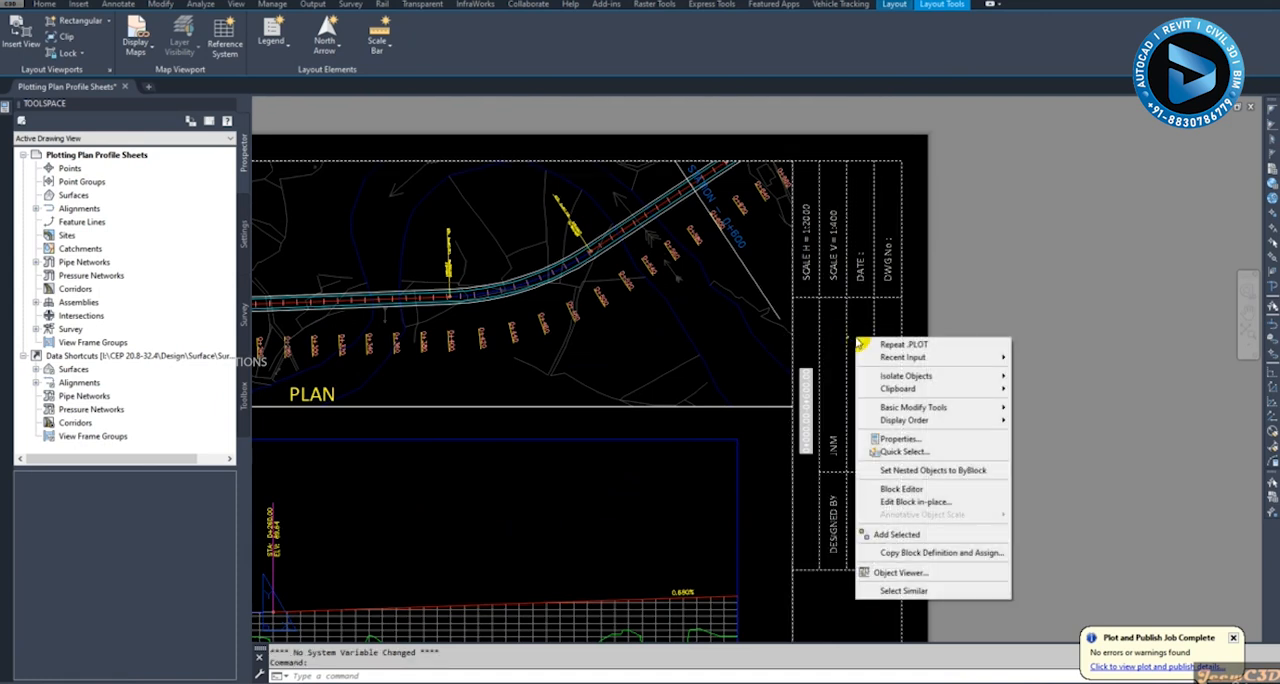
{"action": "left_click", "coordinate": [900, 489]}
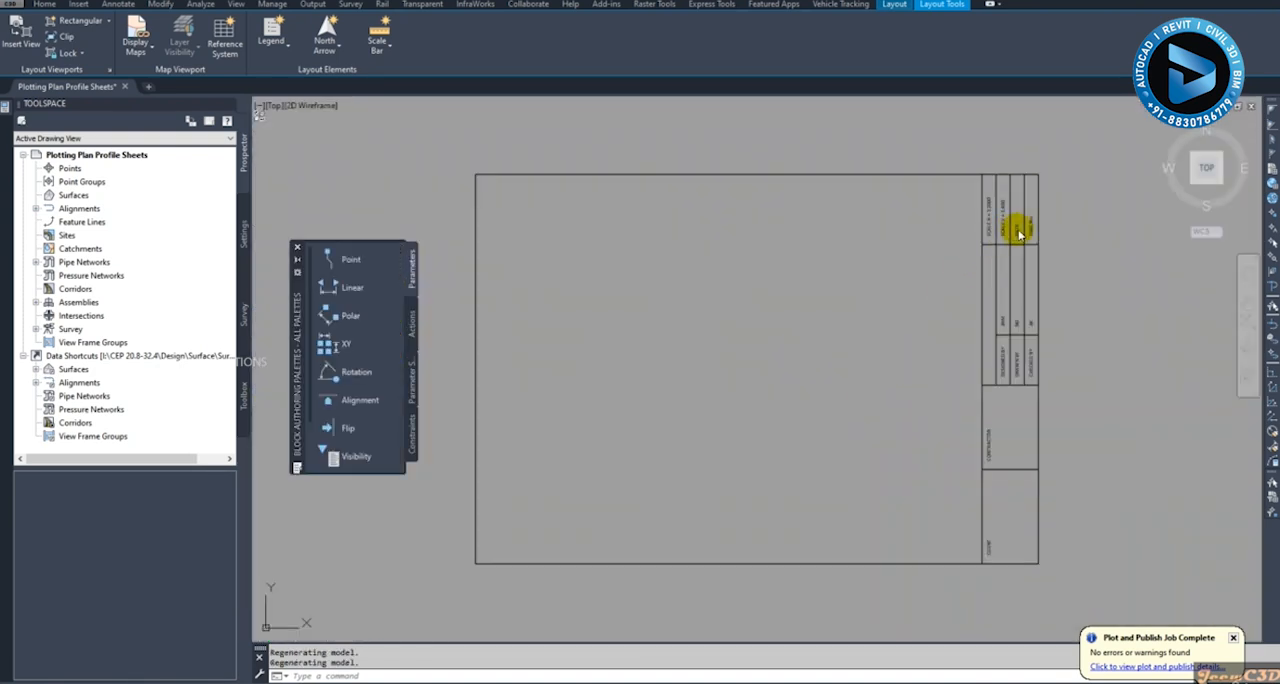
- Inspect the DATE and DWG No text objects in the title block and close the Block Editor
{"action": "scroll", "coordinate": [1016, 222], "scroll_direction": "up", "scroll_amount": 6}
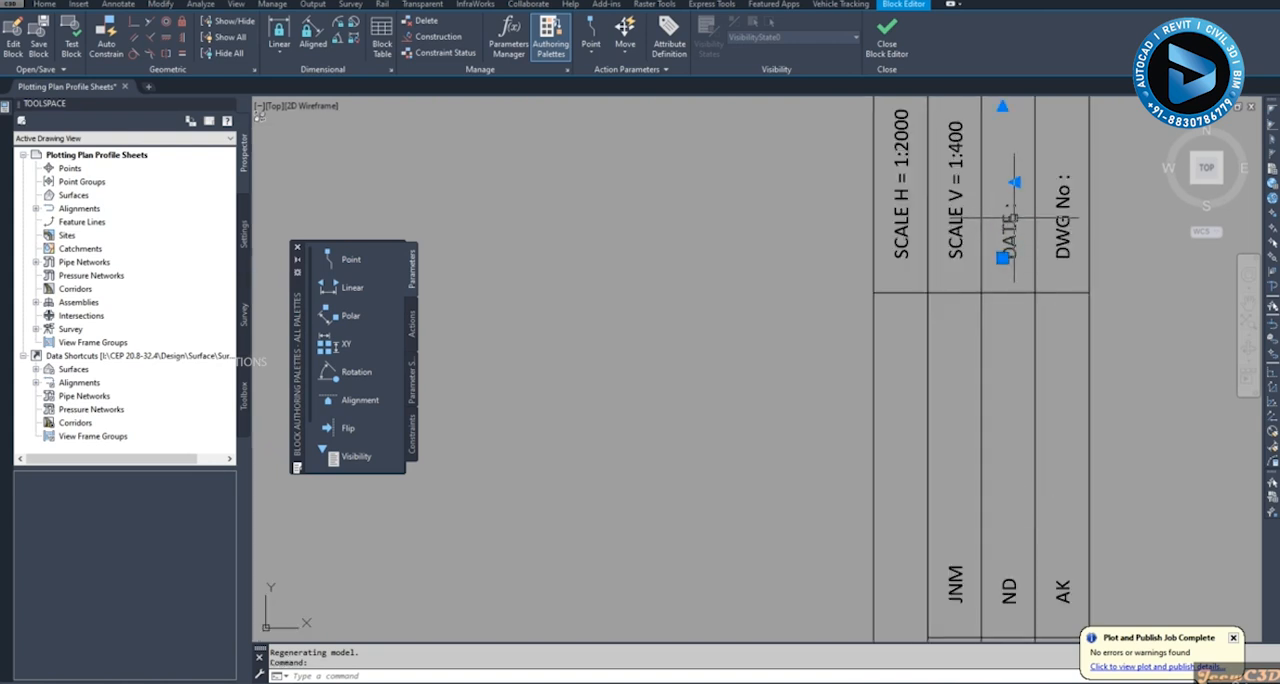
{"action": "middle_click_drag", "start_coordinate": [1034, 217], "coordinate": [900, 283]}
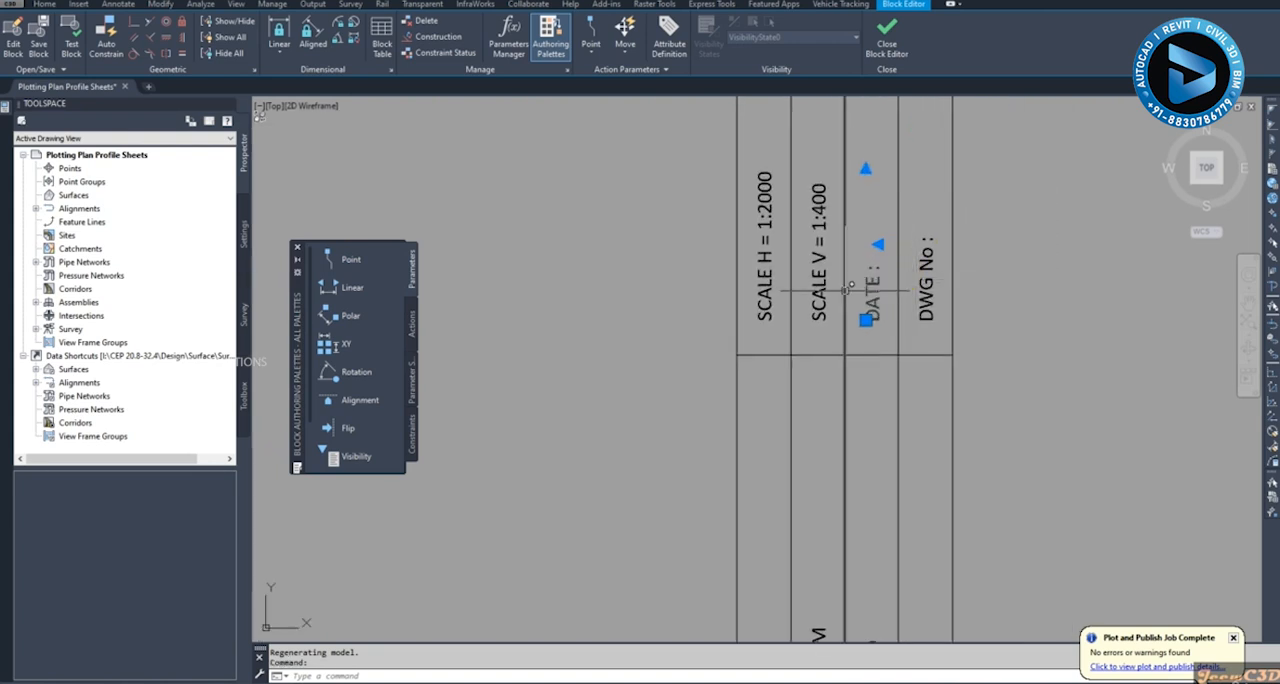
{"action": "key", "text": "Escape"}
{"action": "left_click", "coordinate": [924, 268]}
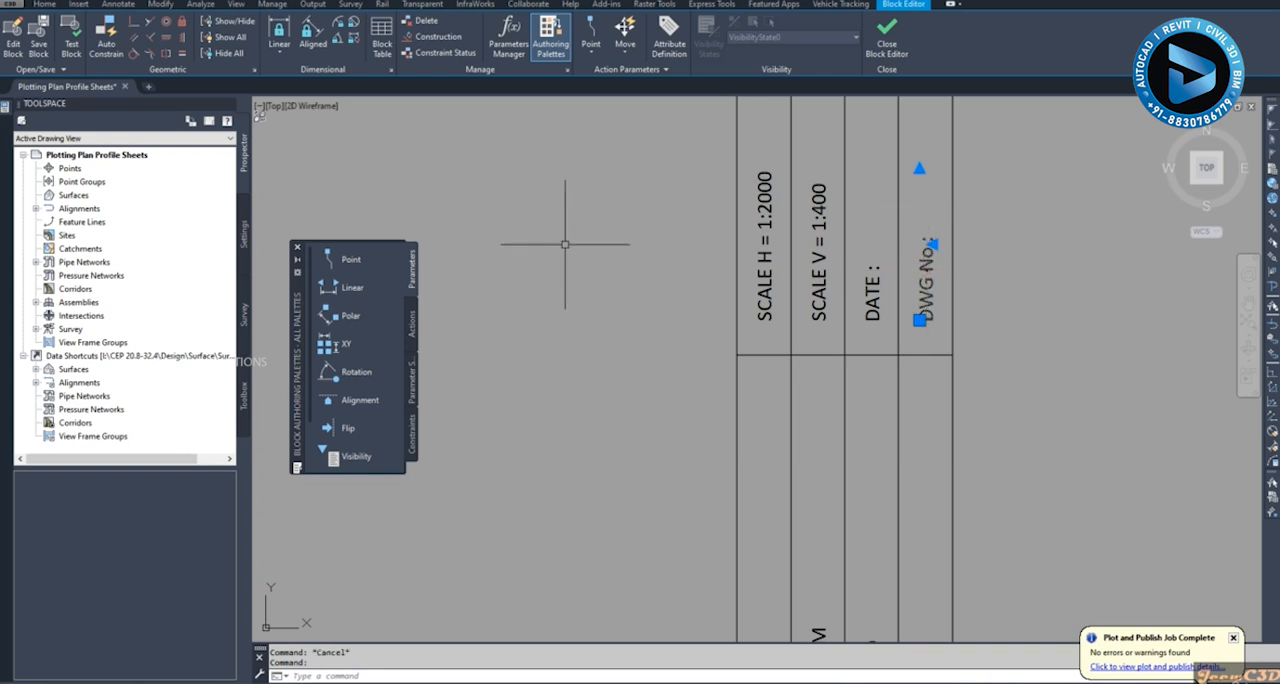
{"action": "key", "text": "Escape"}
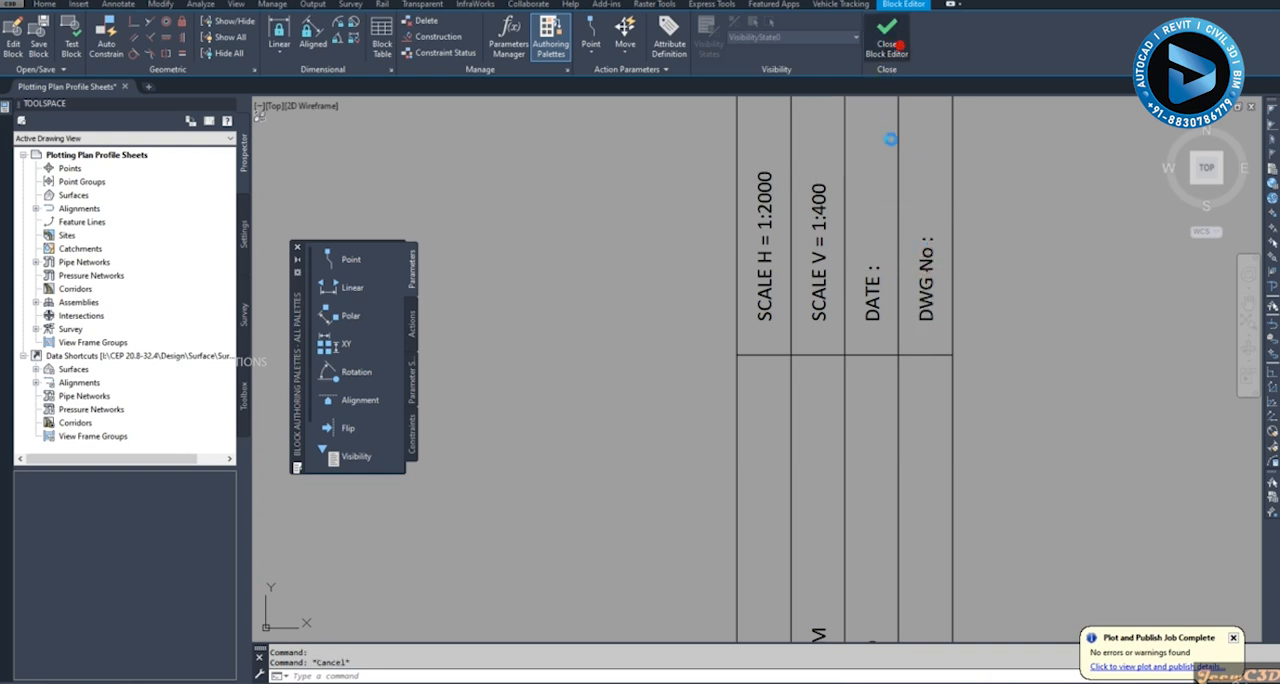
{"action": "left_click", "coordinate": [887, 38]}
{"action": "left_click", "coordinate": [666, 352]}
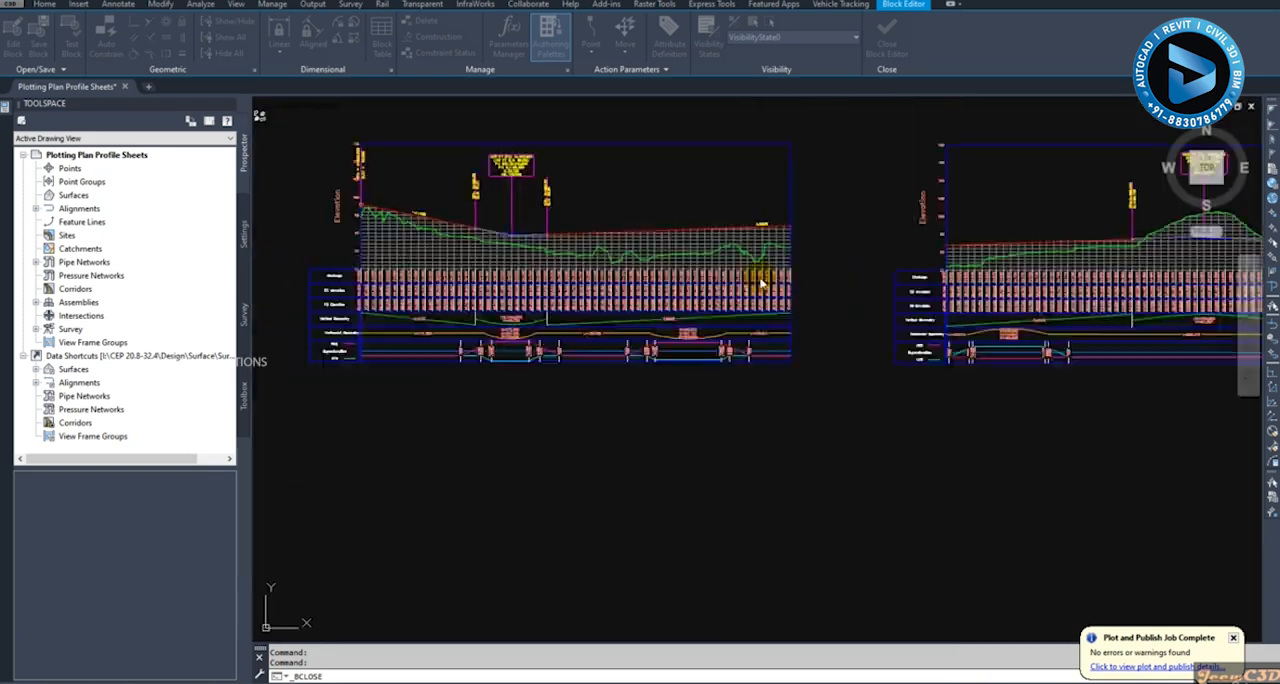
{"action": "scroll", "coordinate": [774, 319], "scroll_direction": "up", "scroll_amount": 5}
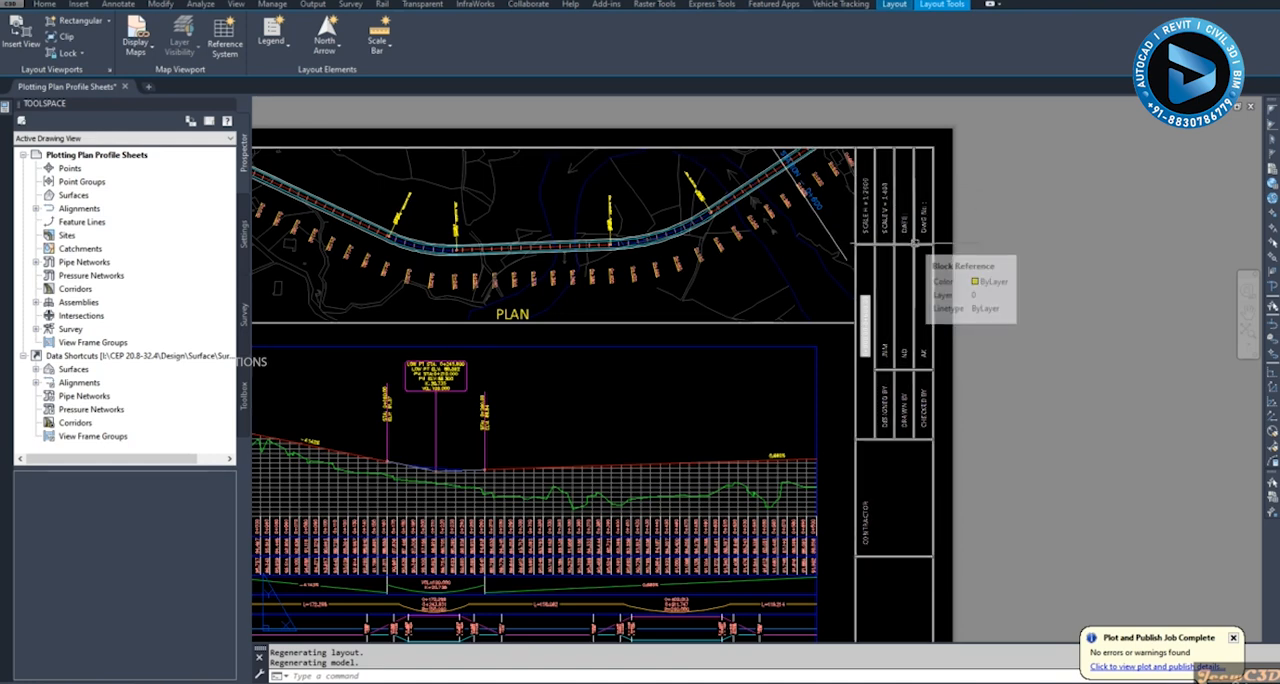
{"action": "scroll", "coordinate": [915, 243], "scroll_direction": "down", "scroll_amount": 4}
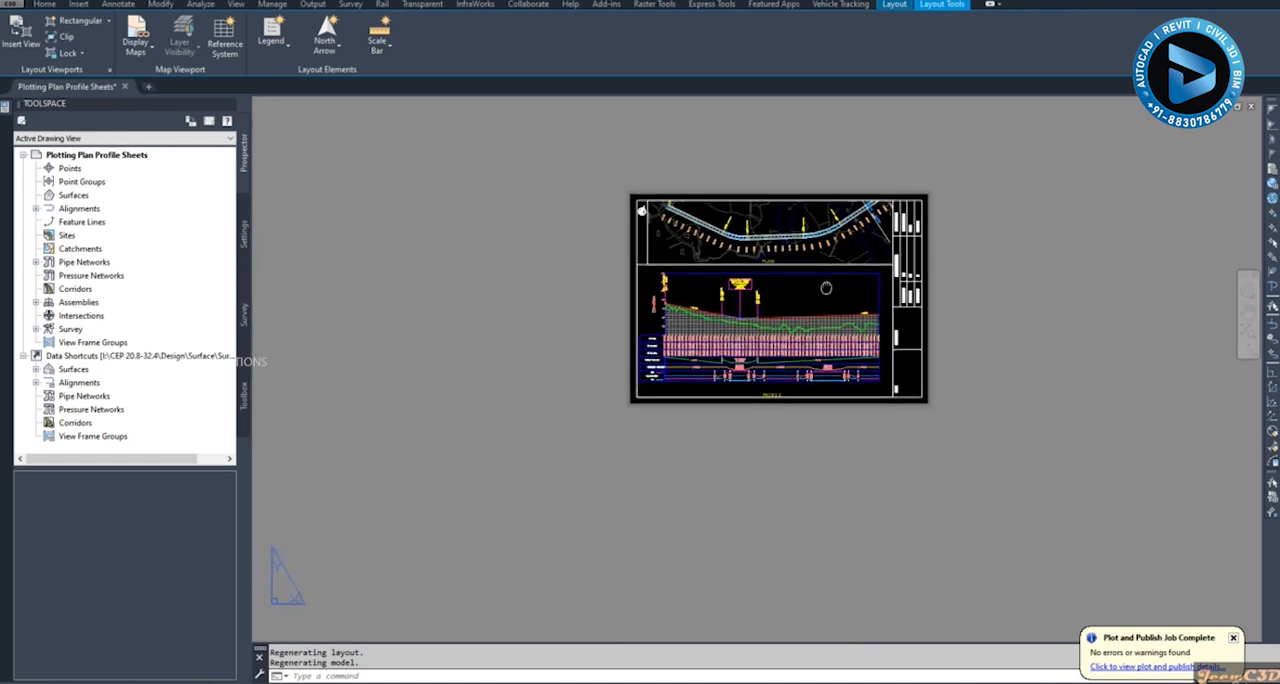
{"action": "middle_click_drag", "start_coordinate": [826, 288], "coordinate": [828, 284]}
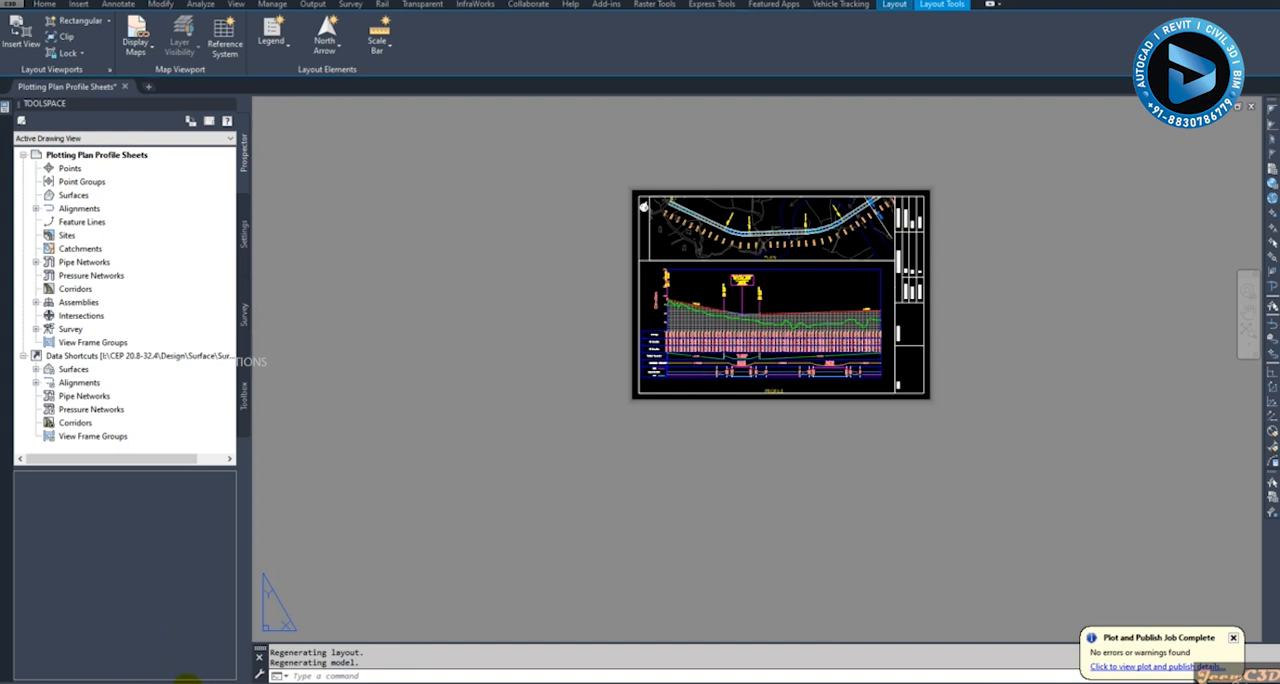
{"action": "mouse_move", "coordinate": [252, 683]}
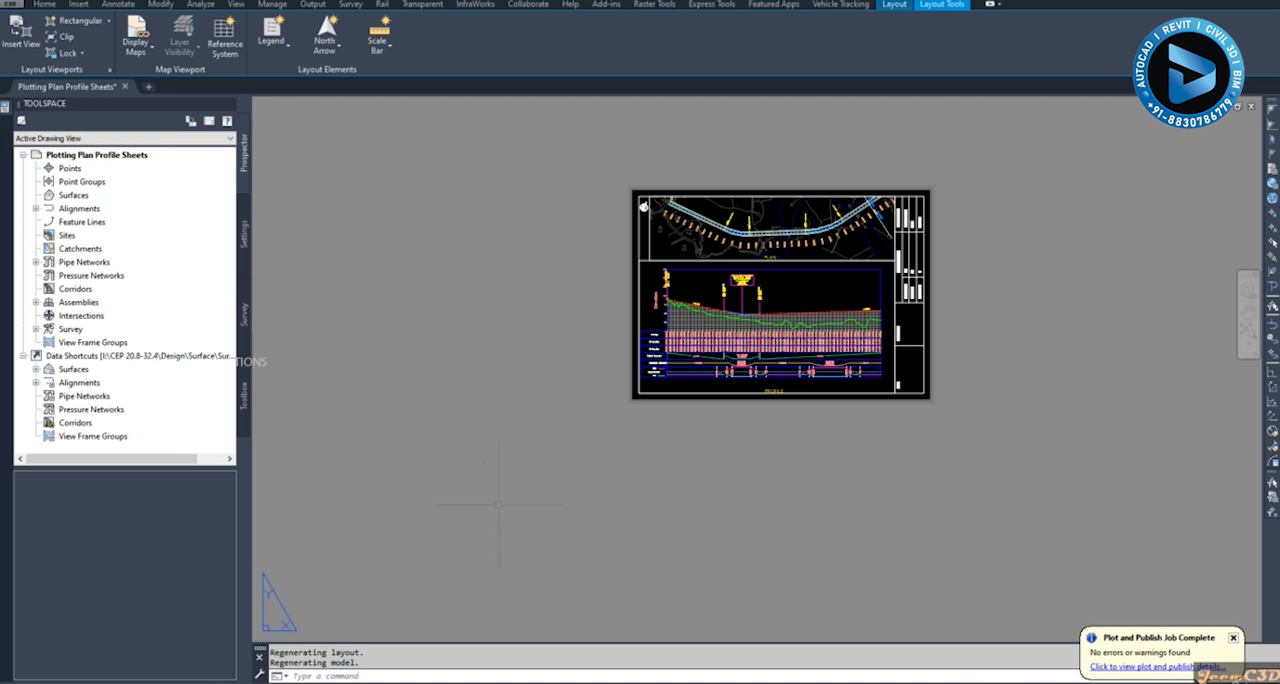